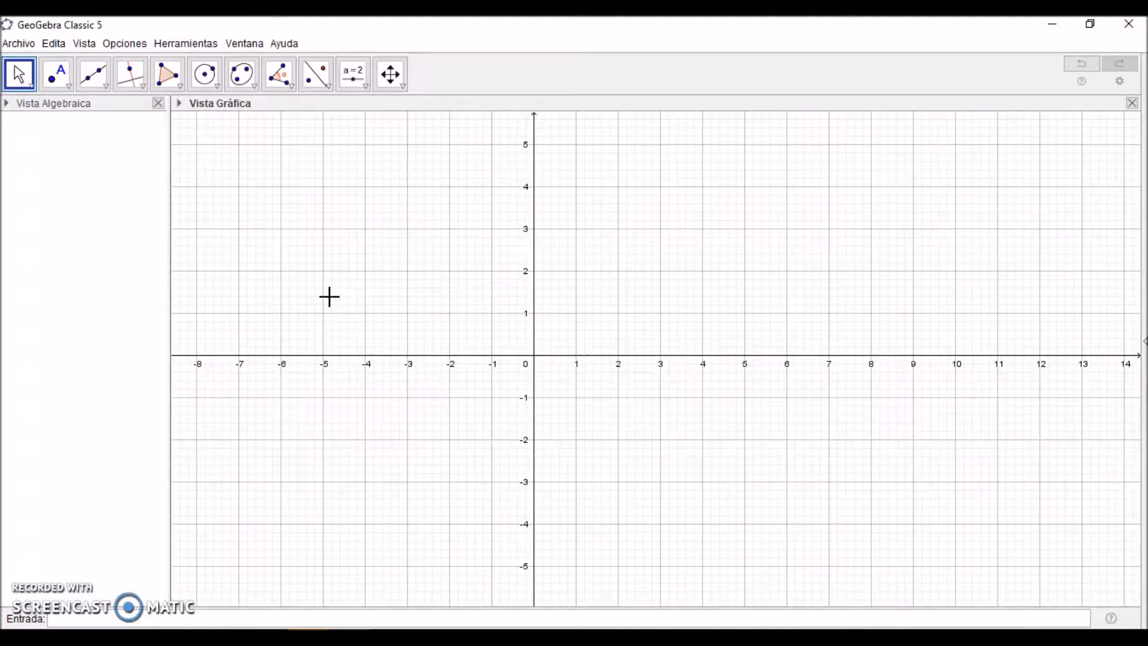
Step: Hide the axes and grid, and draw triangle ABC with vertices at about (-0.68, 4.7), (-4.96, 1.74) and (4.04, 1.88)
{"action": "left_click", "coordinate": [317, 308]}
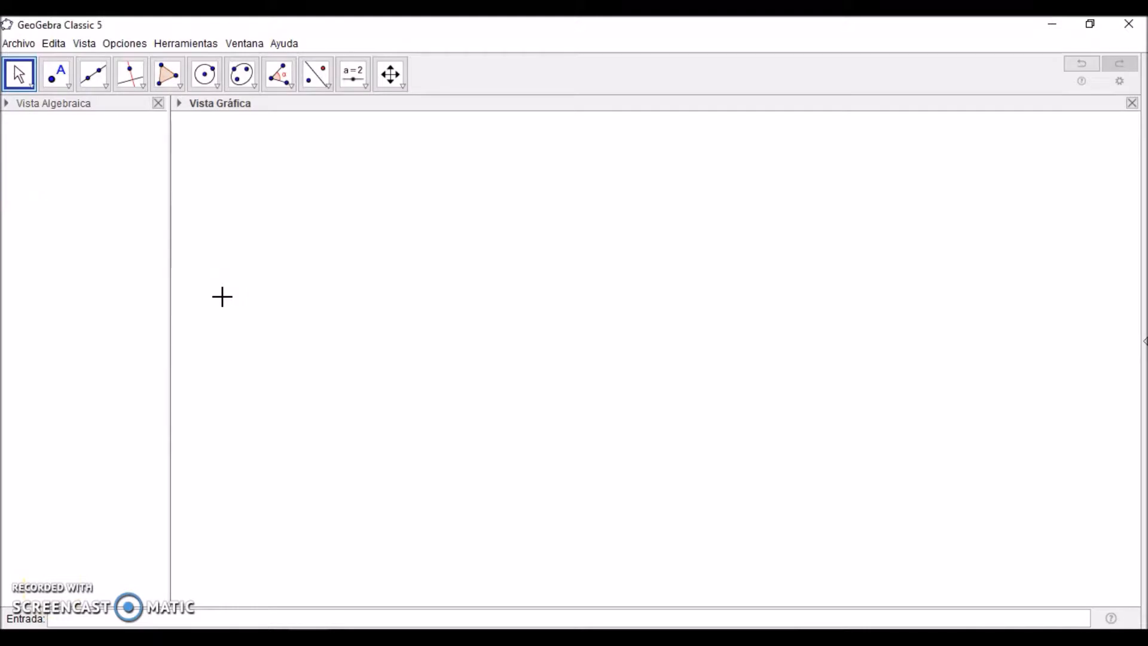
{"action": "left_click", "coordinate": [170, 78]}
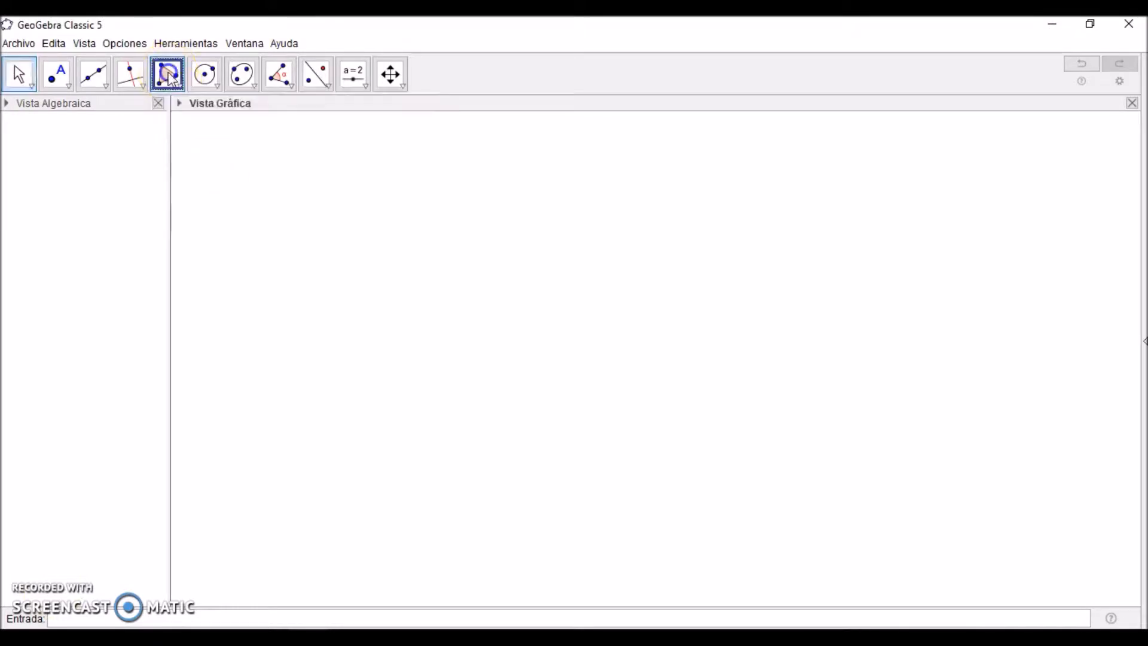
{"action": "left_click", "coordinate": [564, 203]}
{"action": "left_click", "coordinate": [385, 327]}
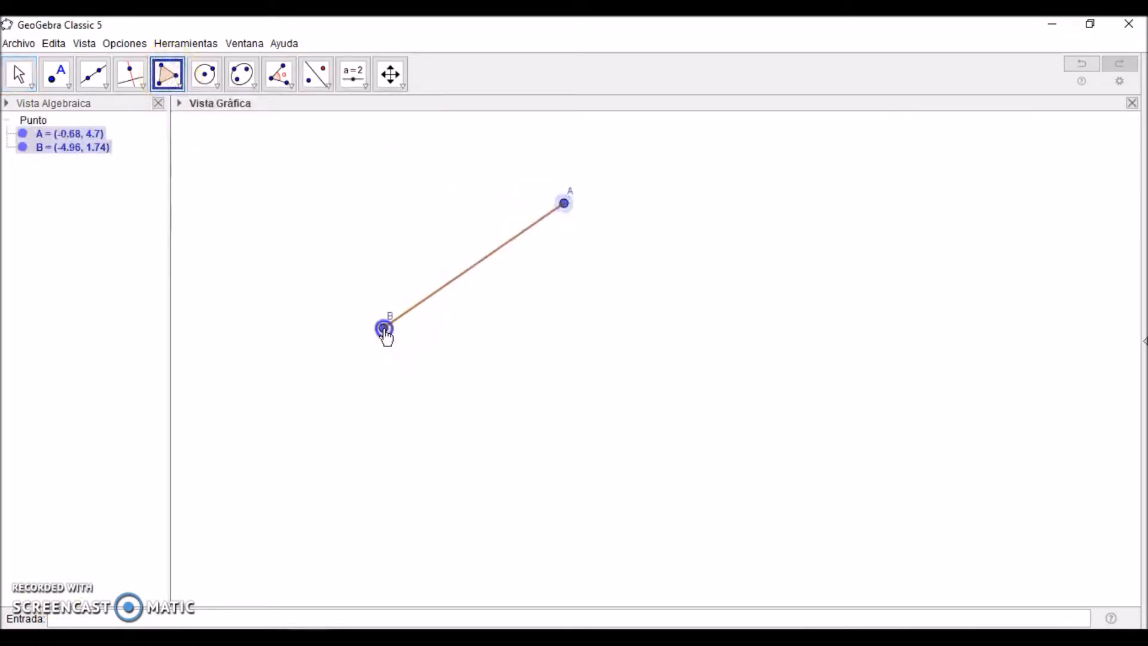
{"action": "left_click", "coordinate": [763, 322]}
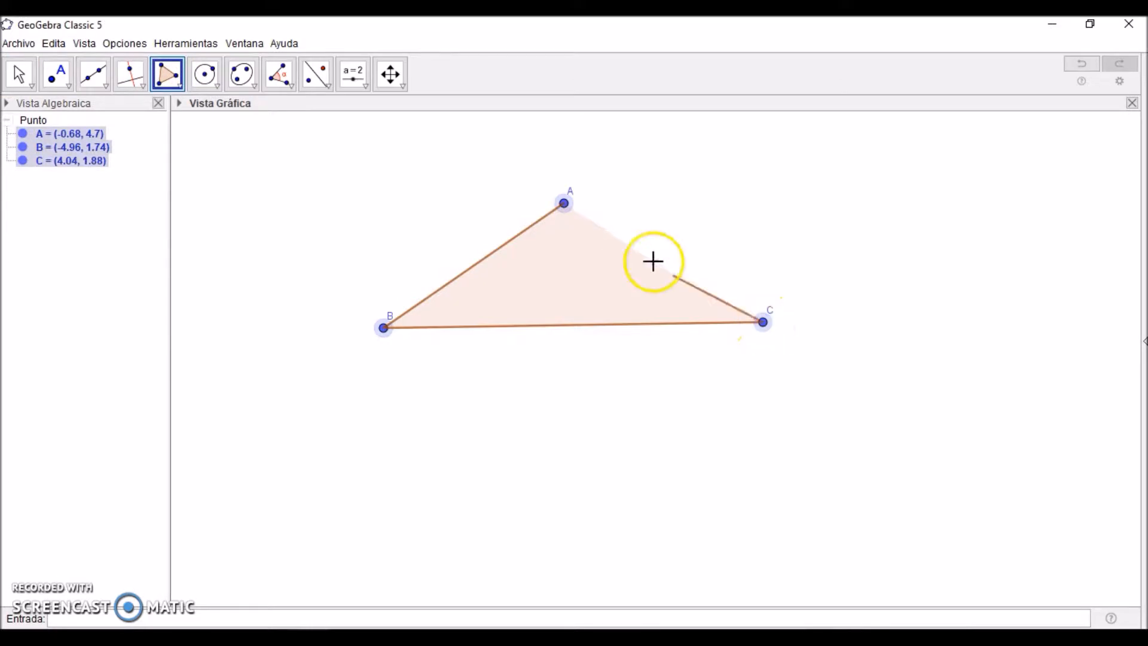
{"action": "left_click", "coordinate": [564, 204]}
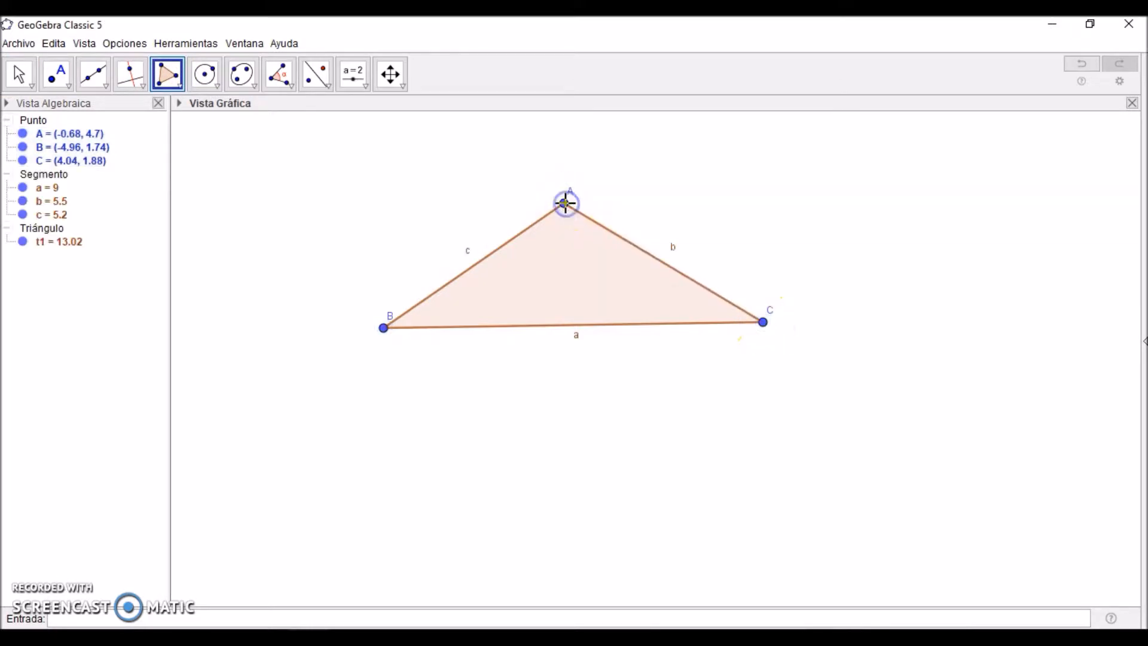
Step: Measure the triangle's three interior angles and move the whole triangle down so vertex A lies at about (-1.24, 2.82)
{"action": "left_click", "coordinate": [286, 76]}
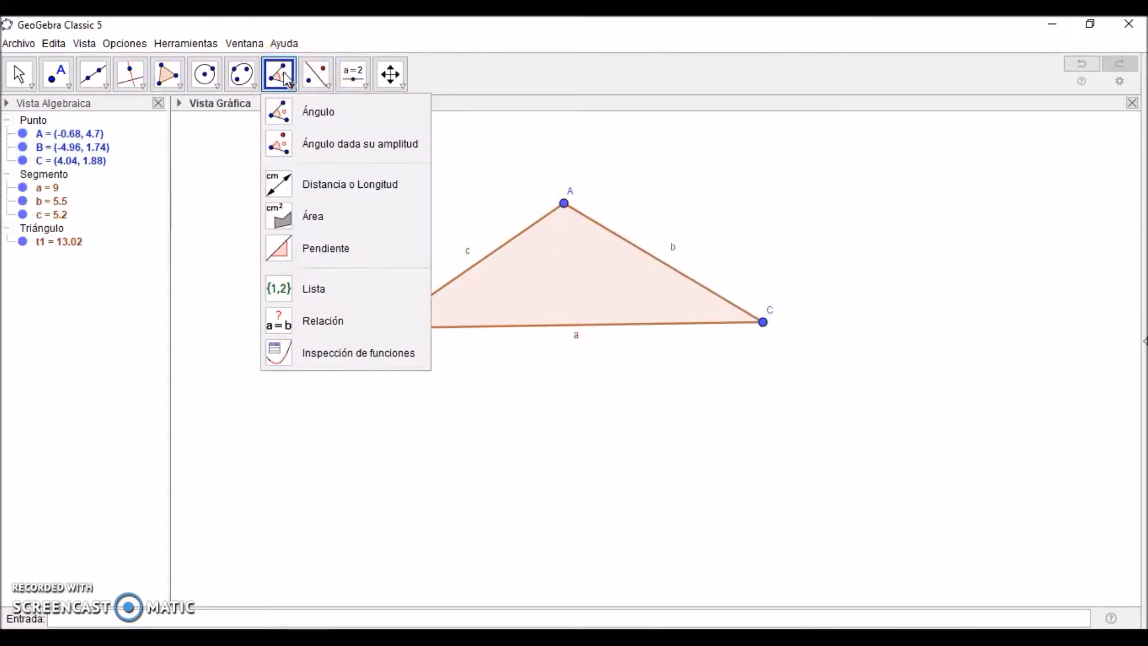
{"action": "left_click", "coordinate": [573, 301]}
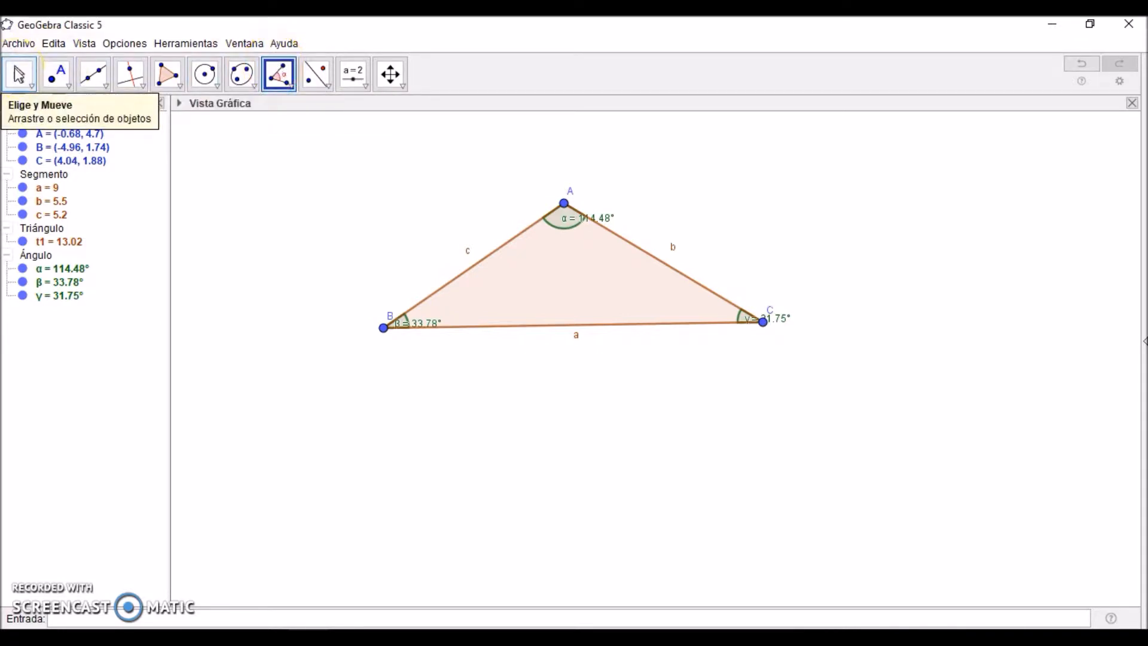
{"action": "left_click", "coordinate": [16, 73]}
{"action": "left_click_drag", "start_coordinate": [573, 276], "coordinate": [546, 348]}
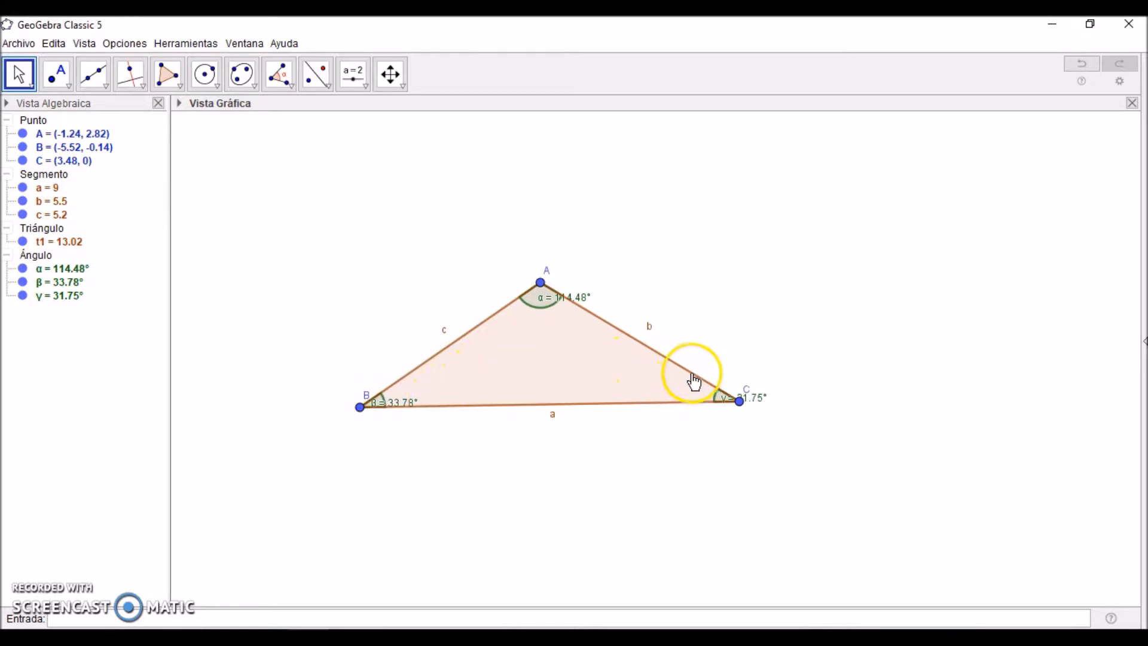
Step: Create a number slider d above and to the right of the triangle, with minimum 0, maximum 2 and increment 0.0001
{"action": "left_click", "coordinate": [364, 86]}
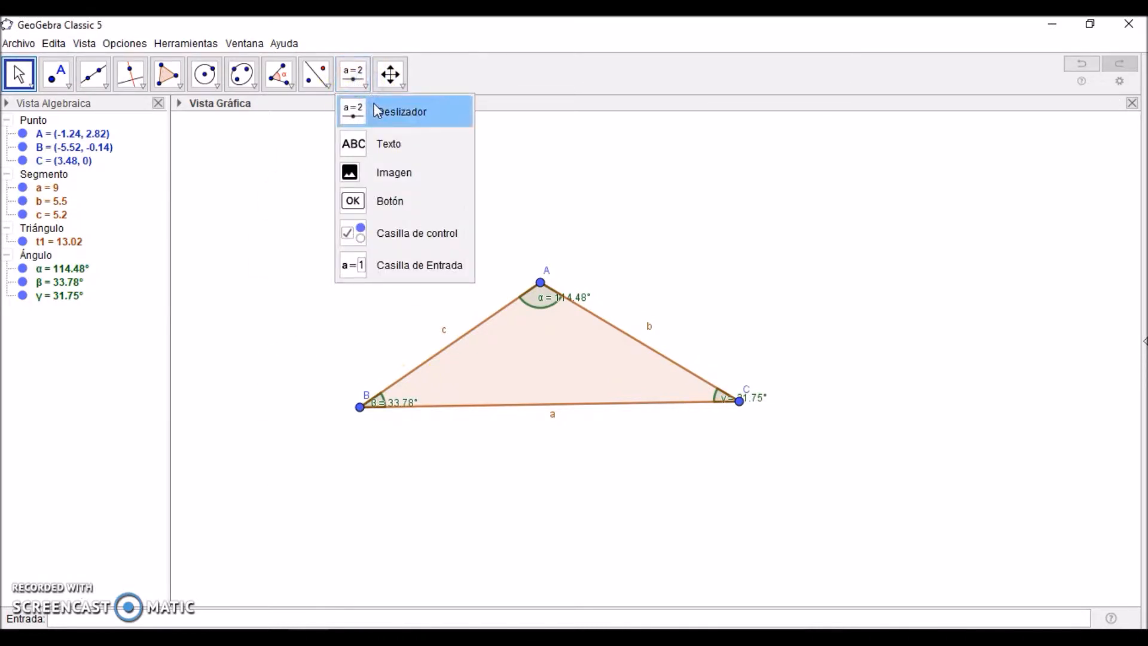
{"action": "left_click", "coordinate": [377, 111]}
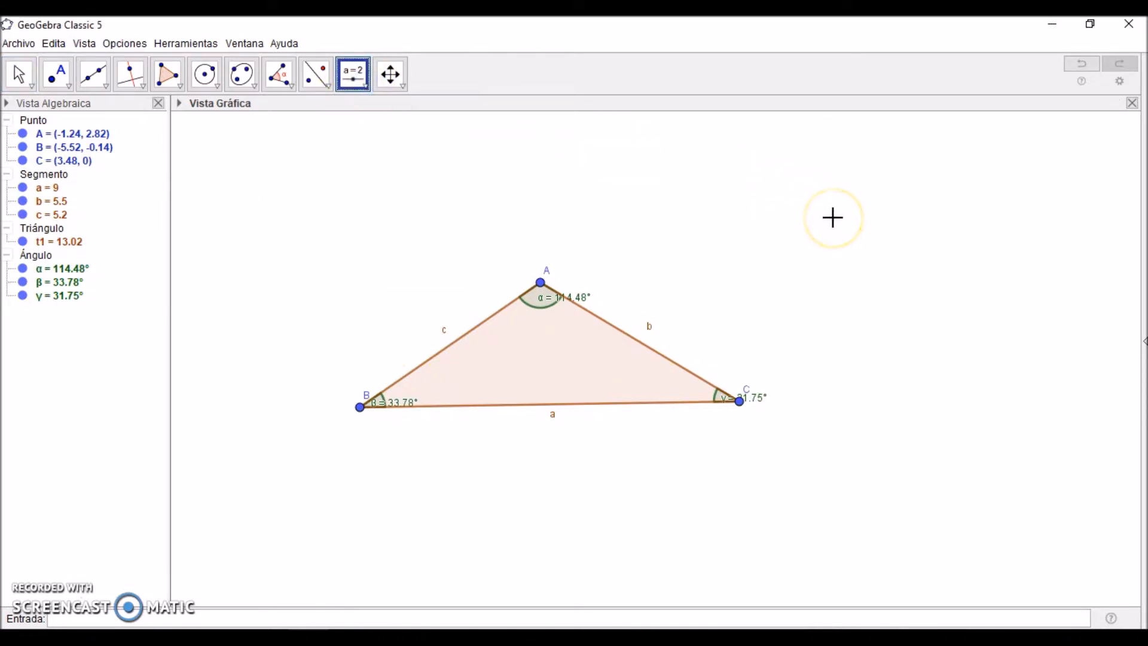
{"action": "left_click", "coordinate": [869, 189]}
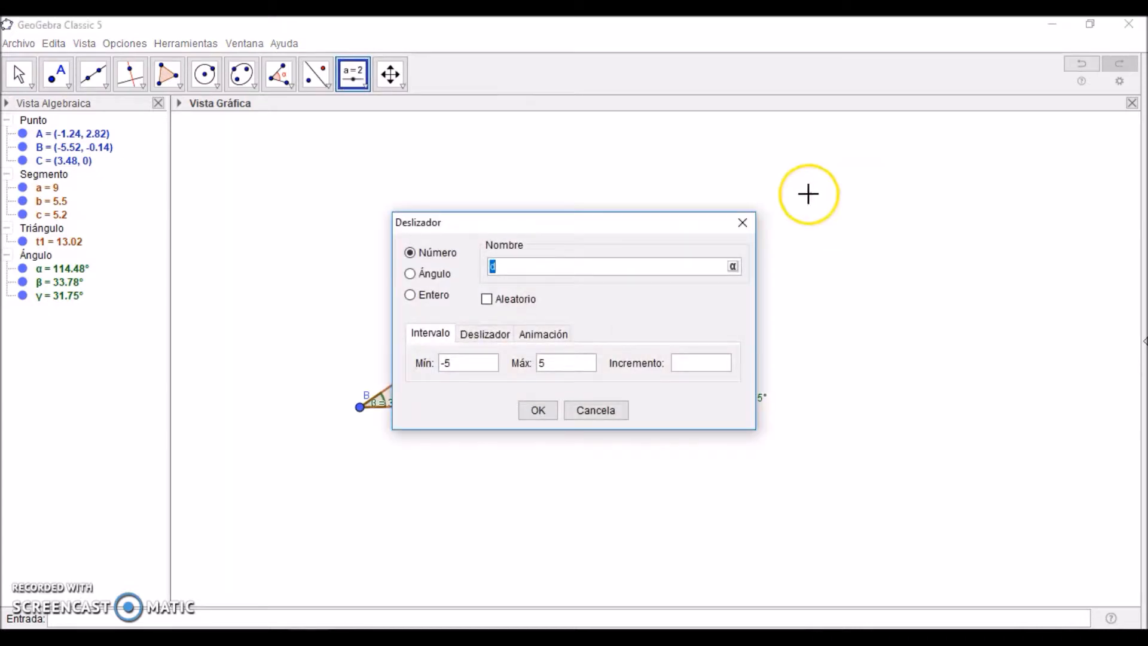
{"action": "left_click_drag", "start_coordinate": [658, 226], "coordinate": [954, 162]}
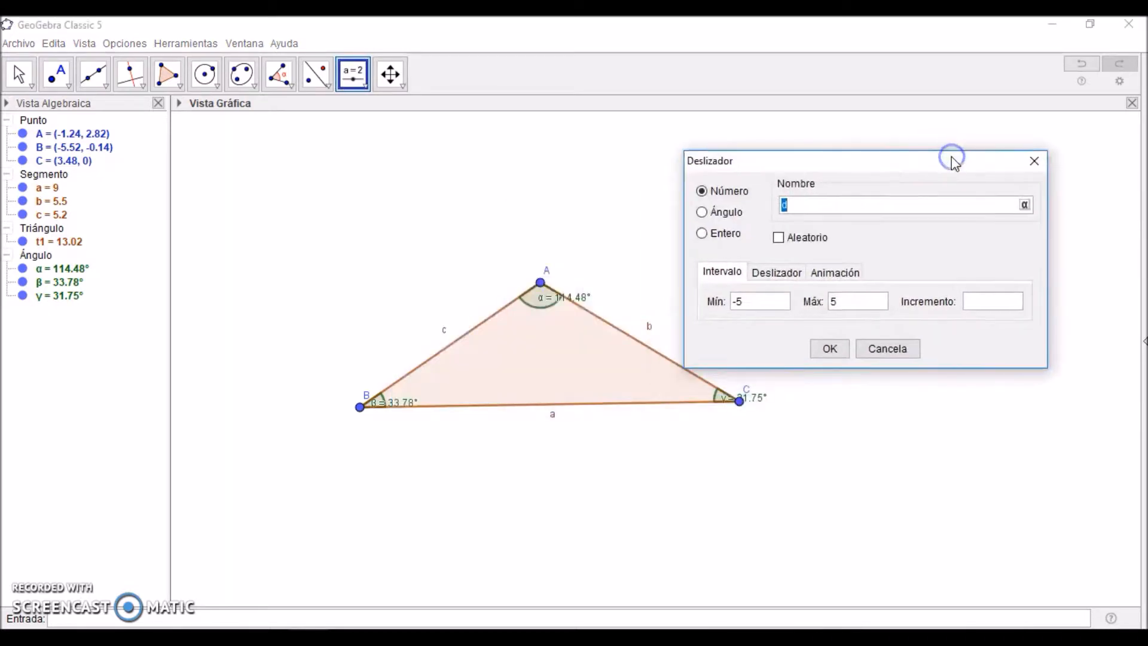
{"action": "left_click", "coordinate": [758, 302]}
{"action": "key", "text": "BackSpace"}
{"action": "key", "text": "BackSpace"}
{"action": "type", "text": "0"}
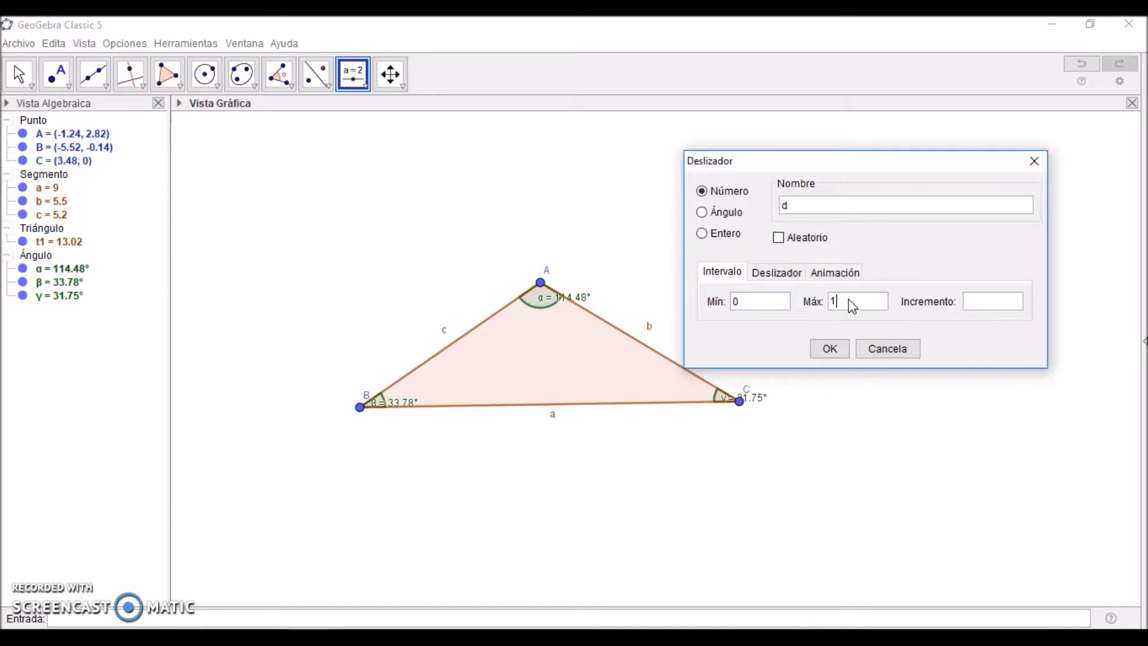
{"action": "key", "text": "BackSpace"}
{"action": "left_click", "coordinate": [990, 302]}
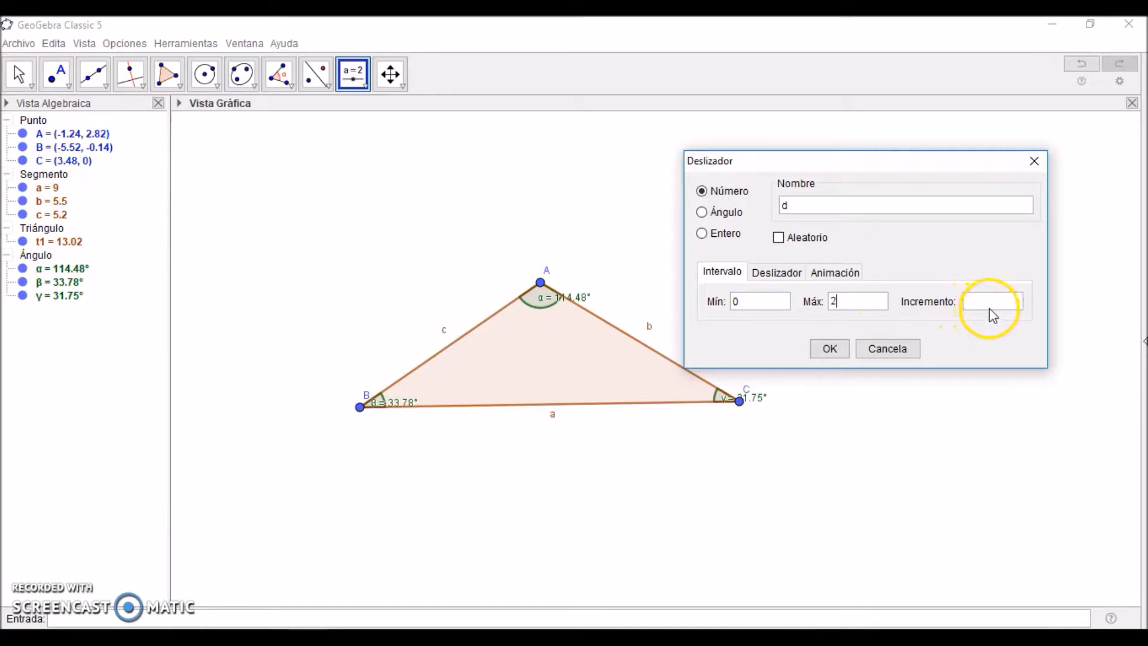
{"action": "type", "text": "0.0001"}
{"action": "left_click", "coordinate": [842, 353]}
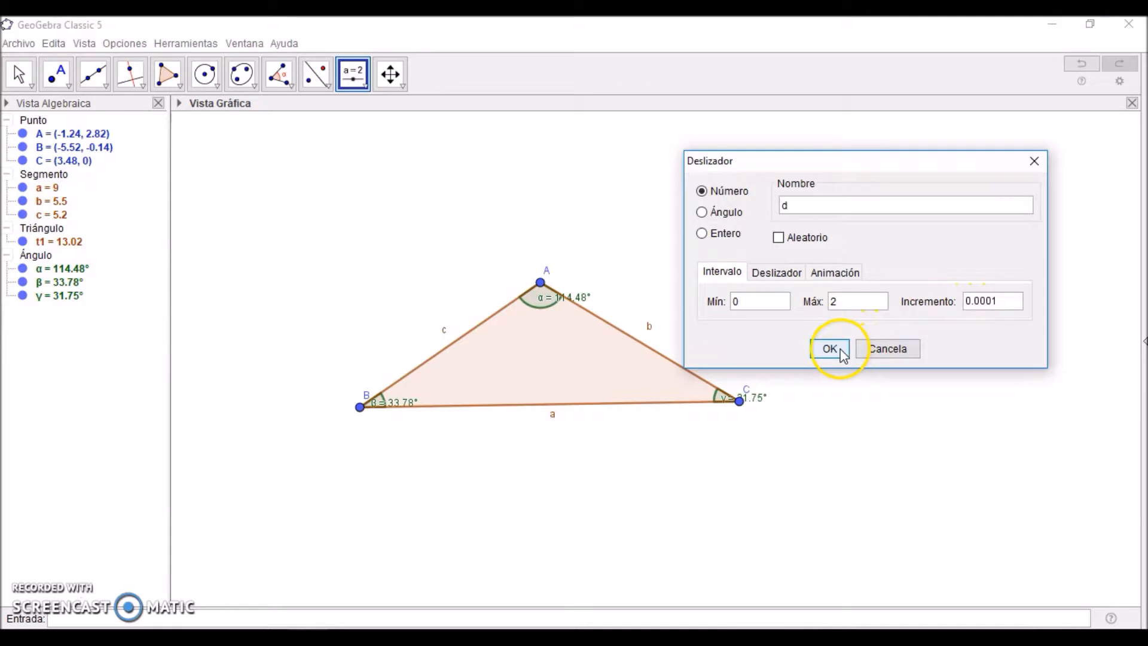
Step: Define a point with the command Punto(Segmento(B, A), d) and set slider d to 0.5
{"action": "left_click", "coordinate": [257, 619]}
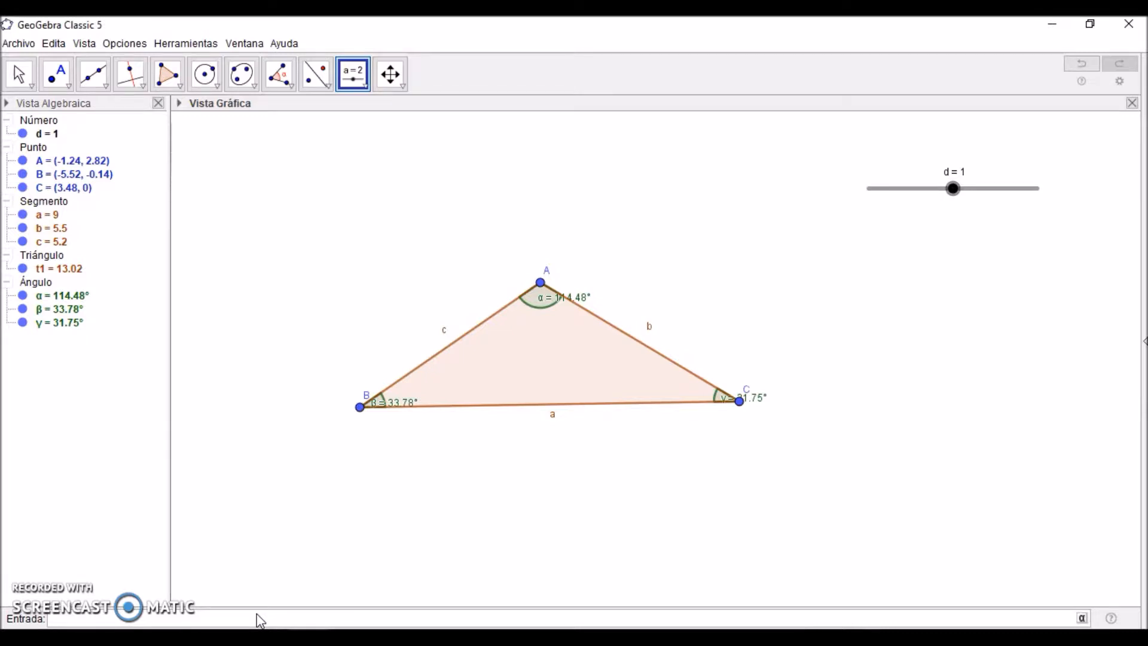
{"action": "type", "text": "Punto"}
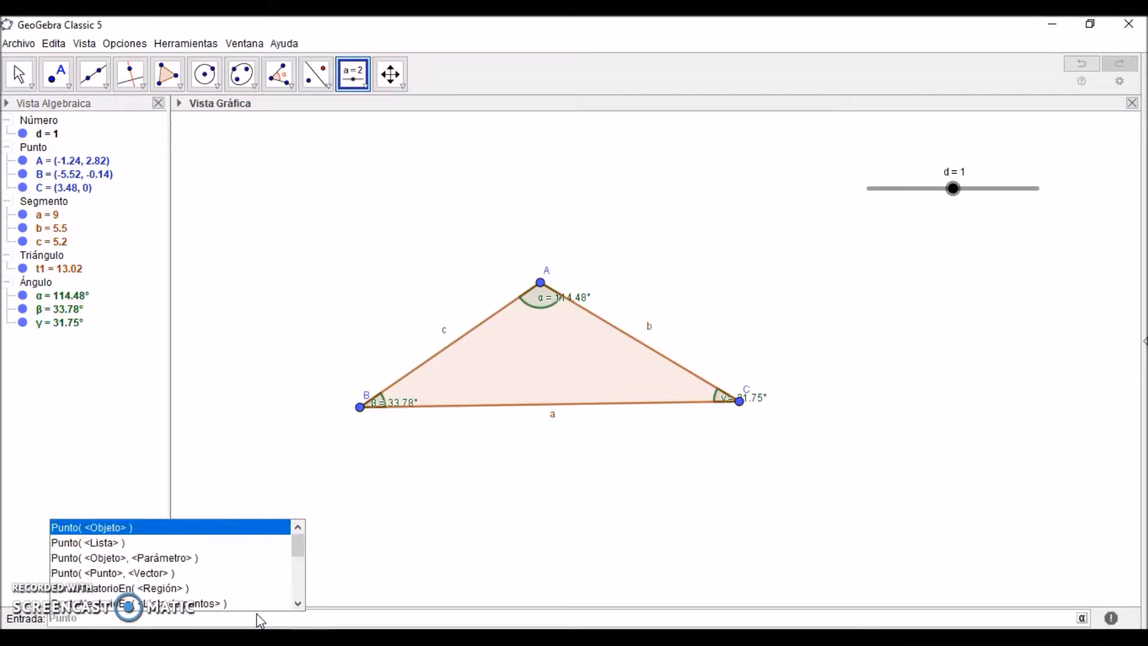
{"action": "type", "text": "(Seg"}
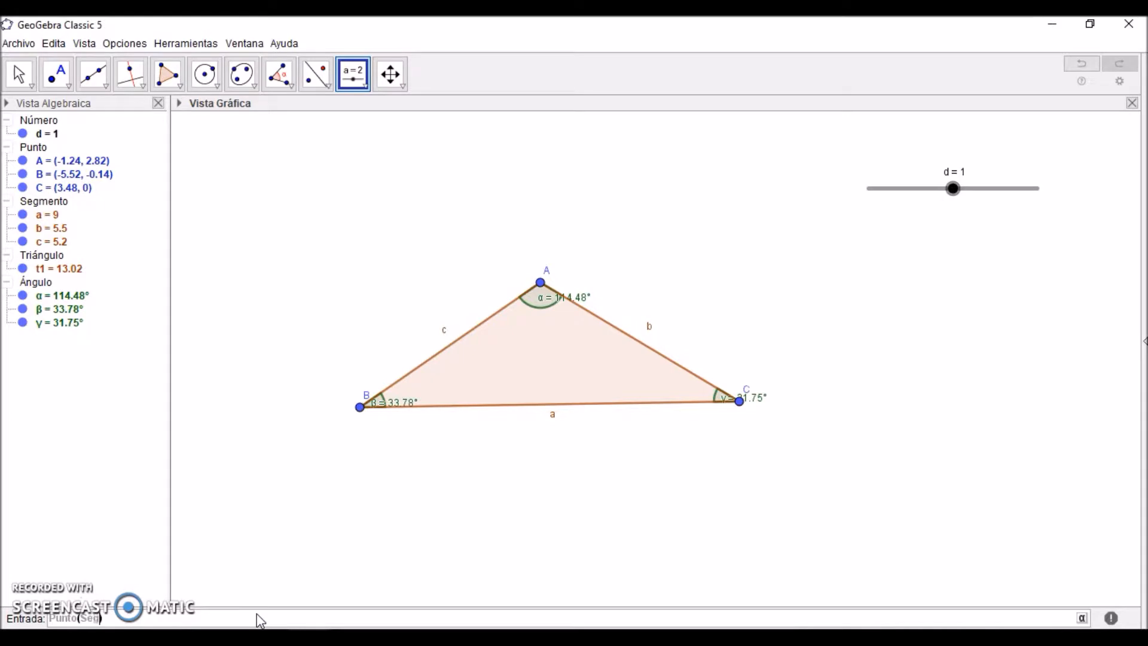
{"action": "key", "text": "Return"}
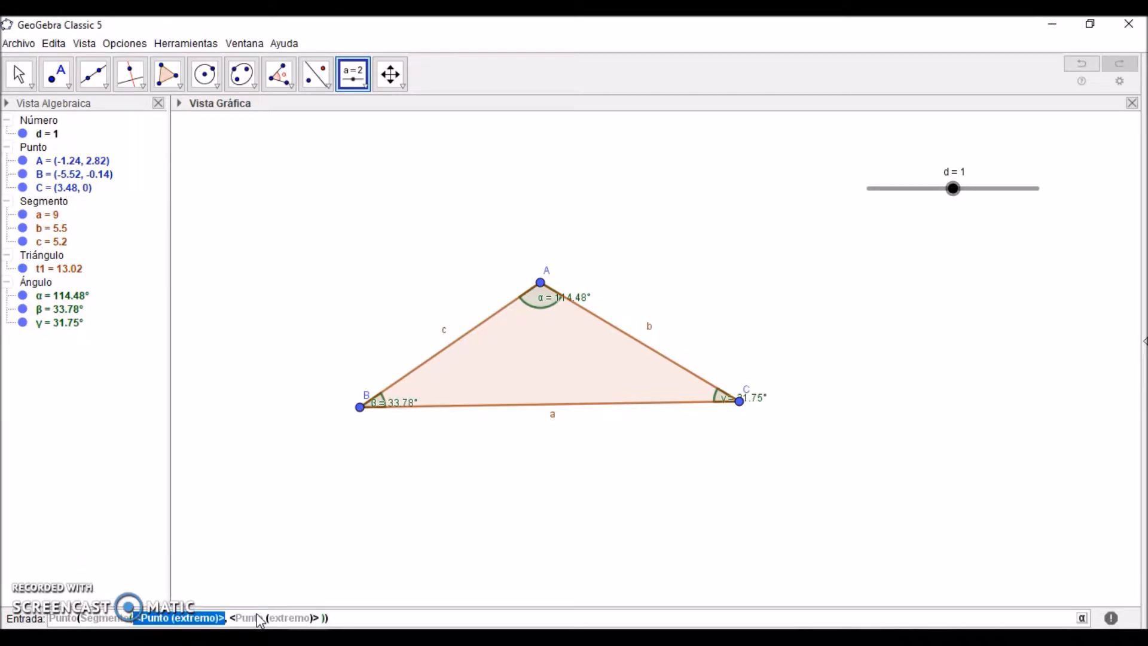
{"action": "type", "text": "B"}
{"action": "key", "text": "Tab"}
{"action": "type", "text": "A"}
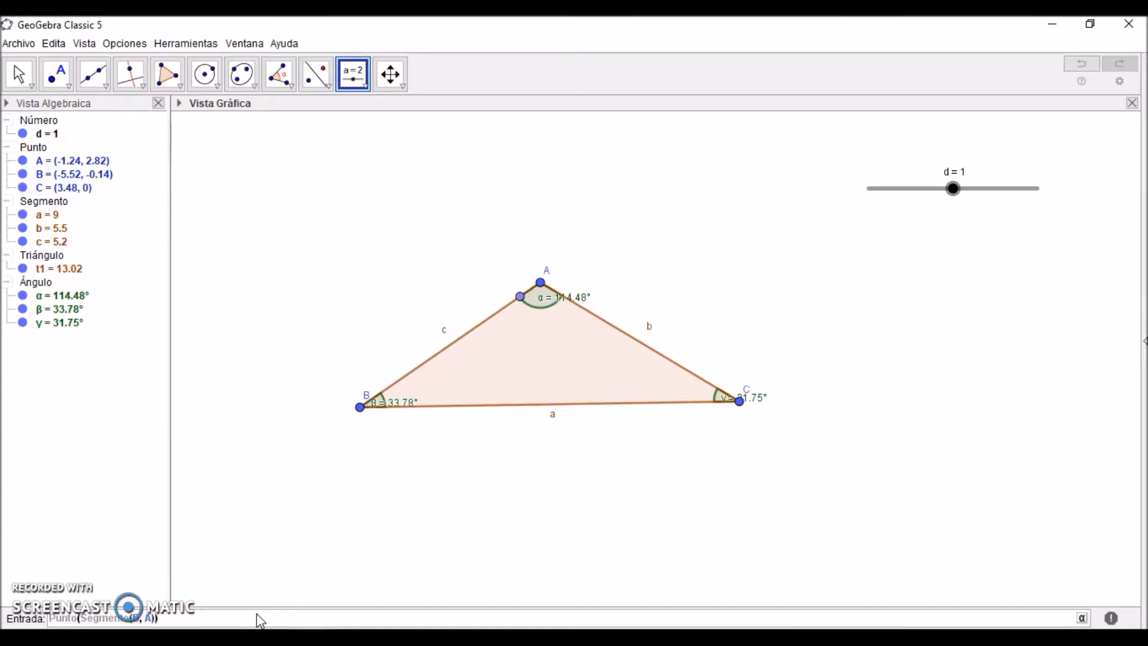
{"action": "key", "text": "Right"}
{"action": "type", "text": ",a"}
{"action": "key", "text": "BackSpace"}
{"action": "type", "text": "d"}
{"action": "key", "text": "Return"}
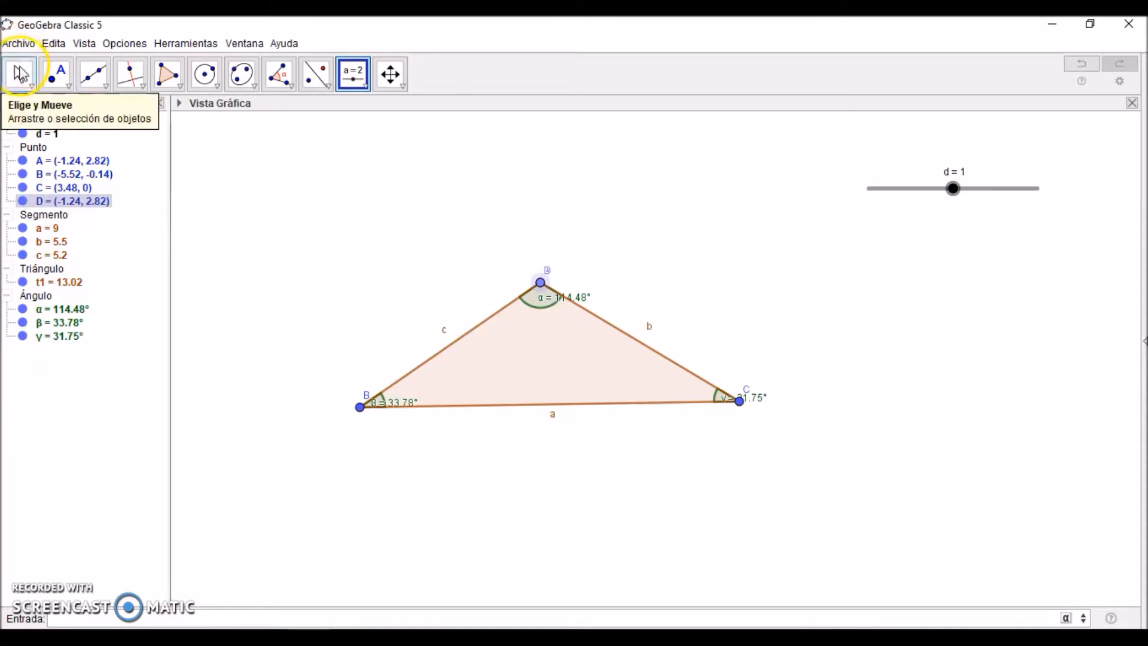
{"action": "left_click", "coordinate": [19, 73]}
{"action": "left_click_drag", "start_coordinate": [952, 189], "coordinate": [911, 197]}
Step: Define a second point for the side between C and A with the Punto and Segmento commands, and set slider d to 0.56
{"action": "left_click", "coordinate": [155, 617]}
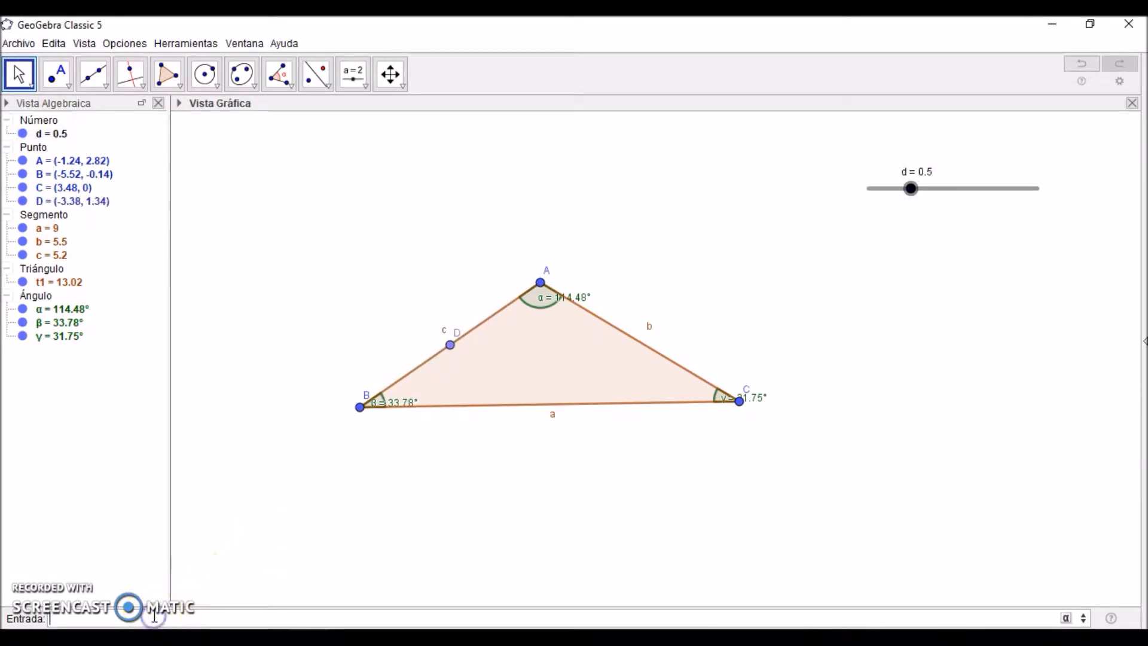
{"action": "type", "text": "Punto"}
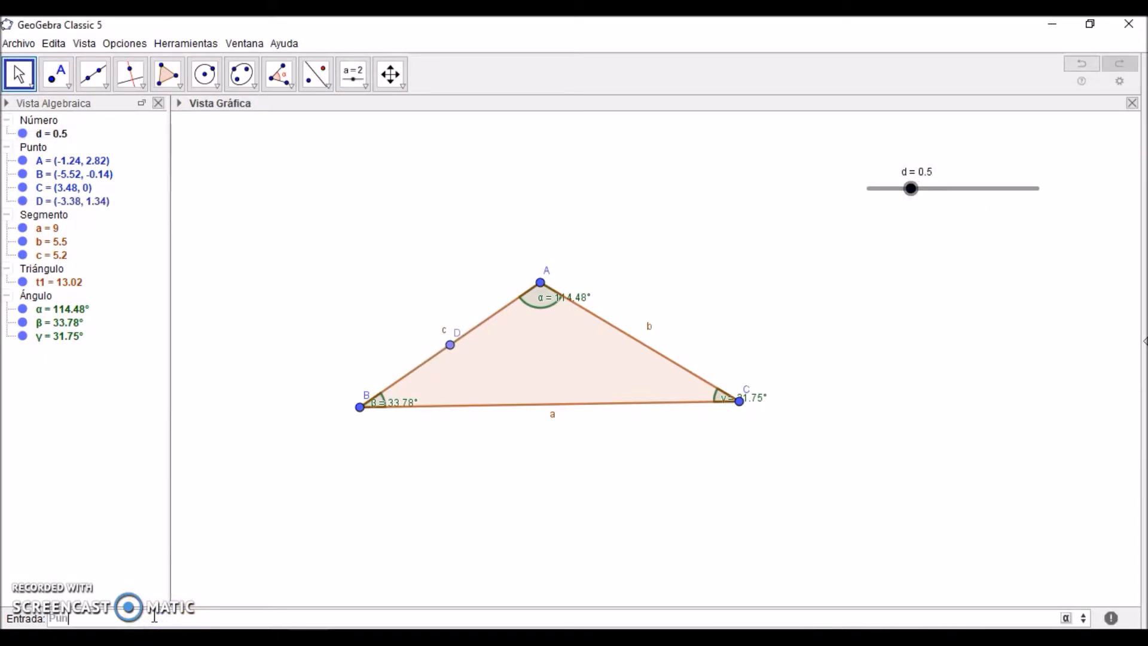
{"action": "key", "text": "Return"}
{"action": "type", "text": "Seg"}
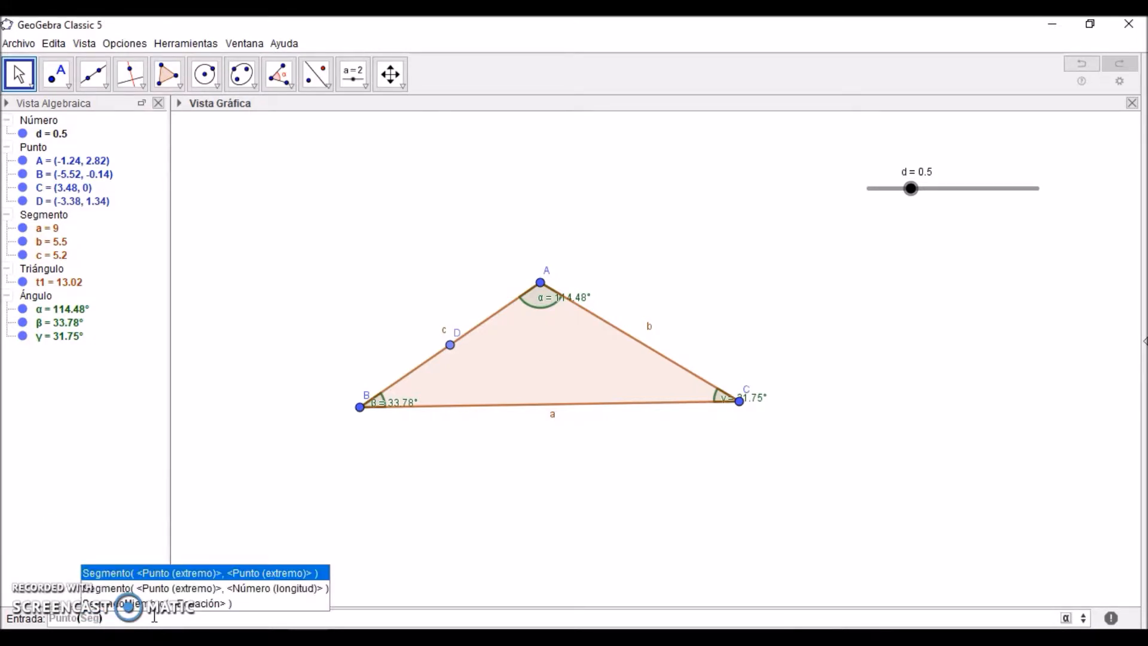
{"action": "key", "text": "Return"}
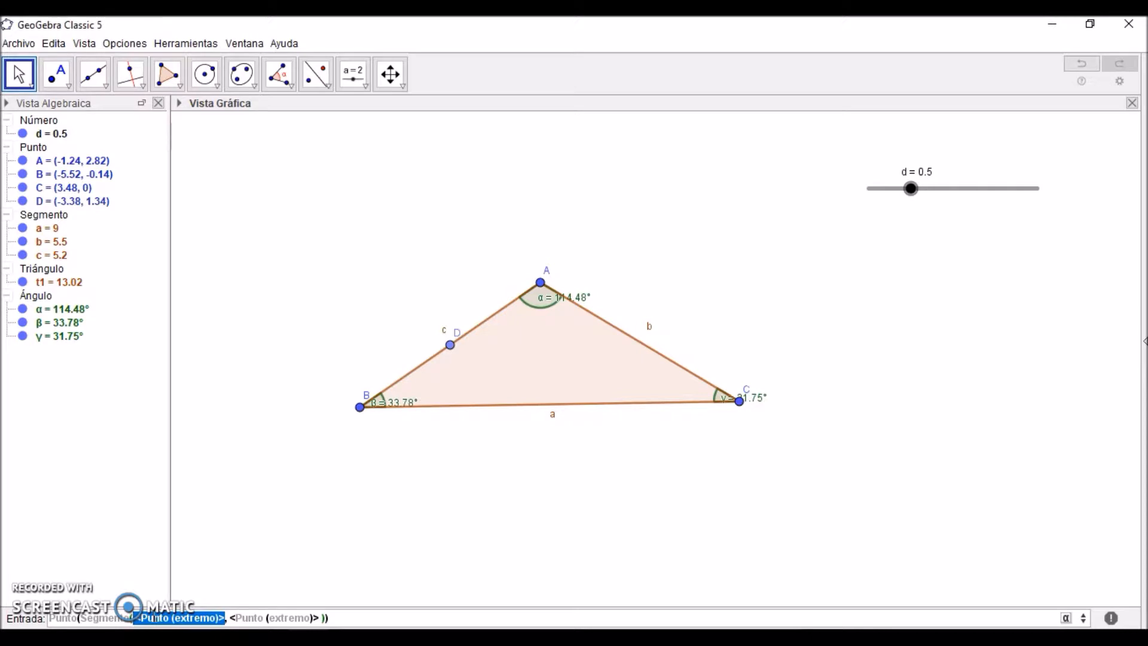
{"action": "type", "text": "B"}
{"action": "left_click", "coordinate": [153, 618]}
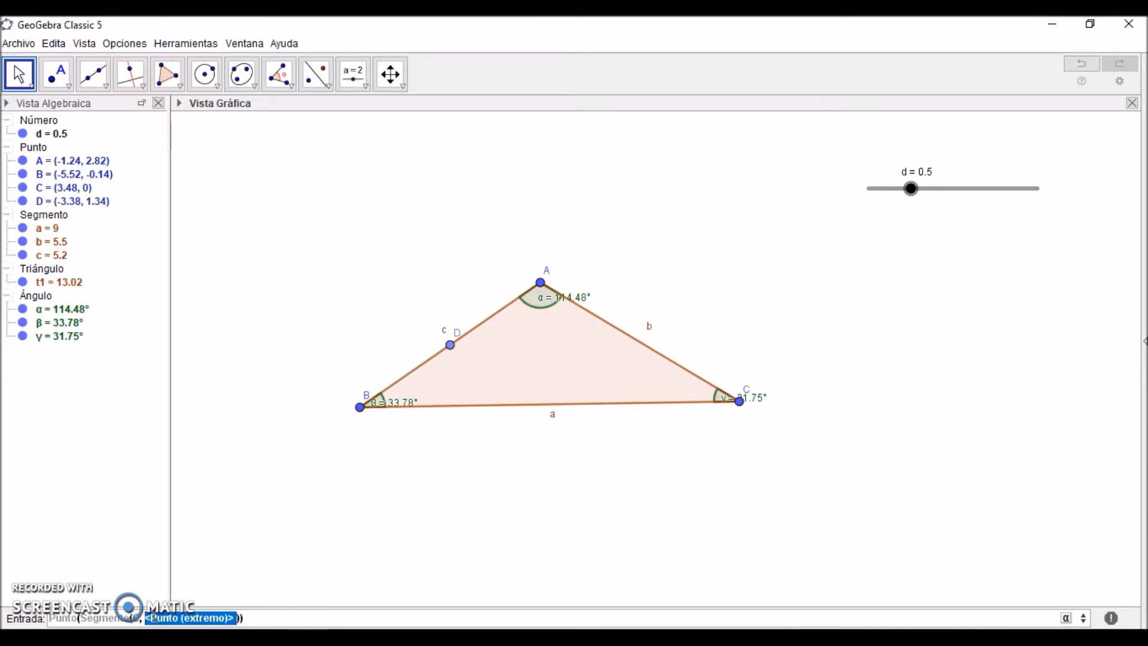
{"action": "type", "text": "A"}
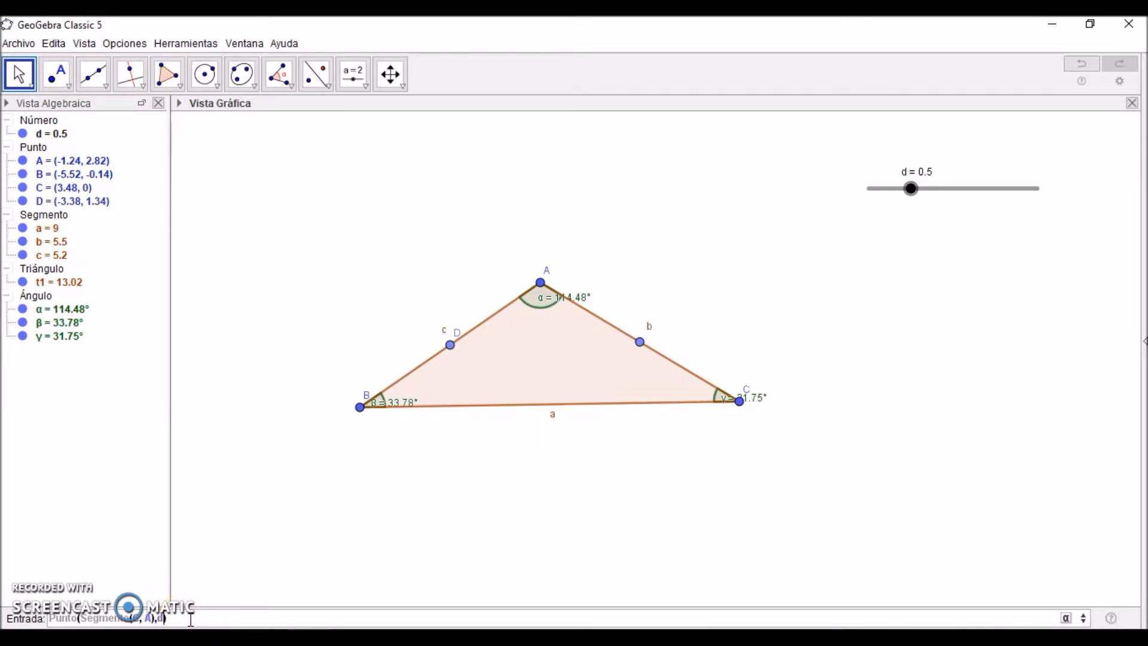
{"action": "key", "text": "Return"}
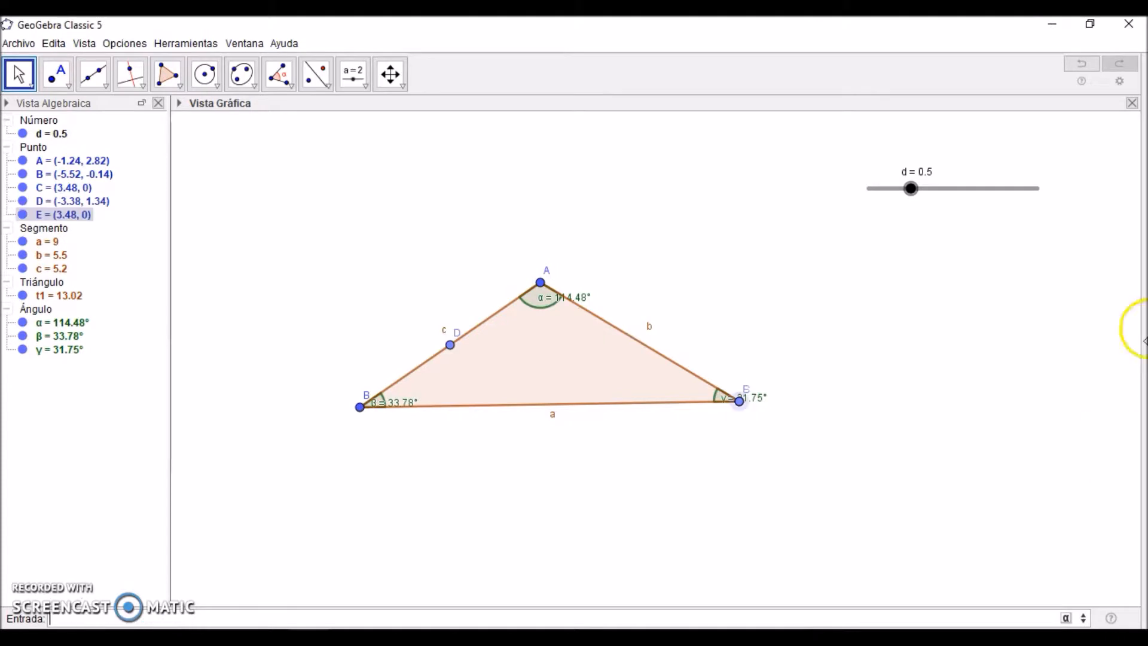
{"action": "left_click", "coordinate": [911, 189]}
{"action": "mouse_move", "coordinate": [914, 193]}
{"action": "left_mouse_down"}
{"action": "mouse_move", "coordinate": [1032, 211]}
{"action": "mouse_move", "coordinate": [895, 207]}
{"action": "mouse_move", "coordinate": [931, 221]}
{"action": "mouse_move", "coordinate": [917, 216]}
{"action": "left_mouse_up"}
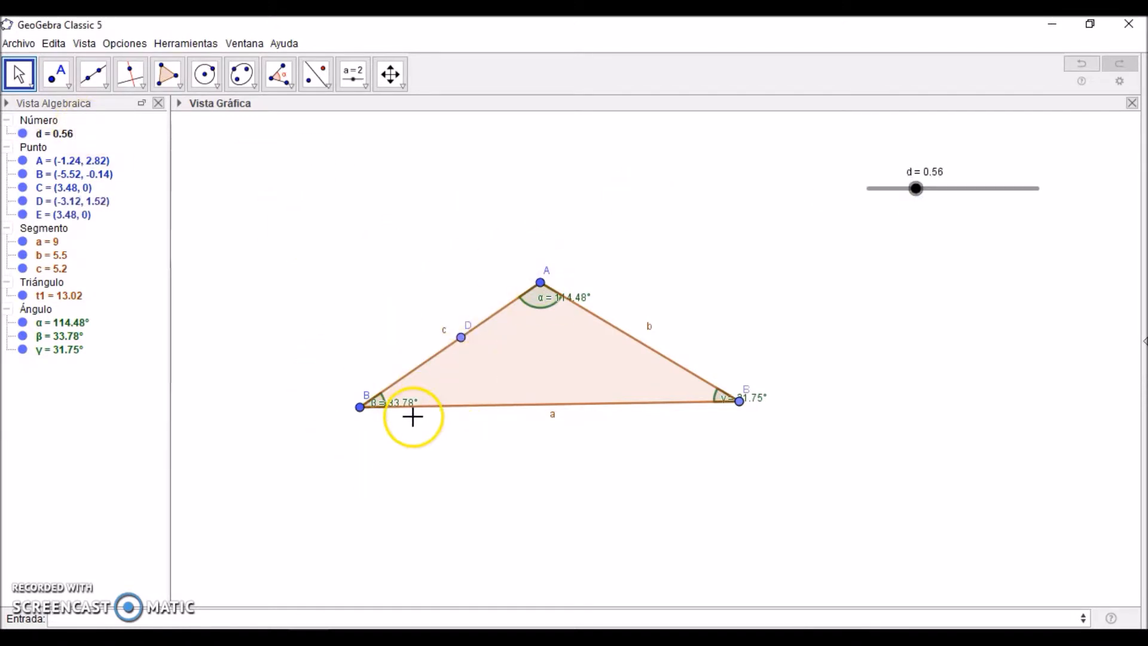
Step: Draw a vector from vertex B to point D along side c
{"action": "left_click", "coordinate": [107, 87]}
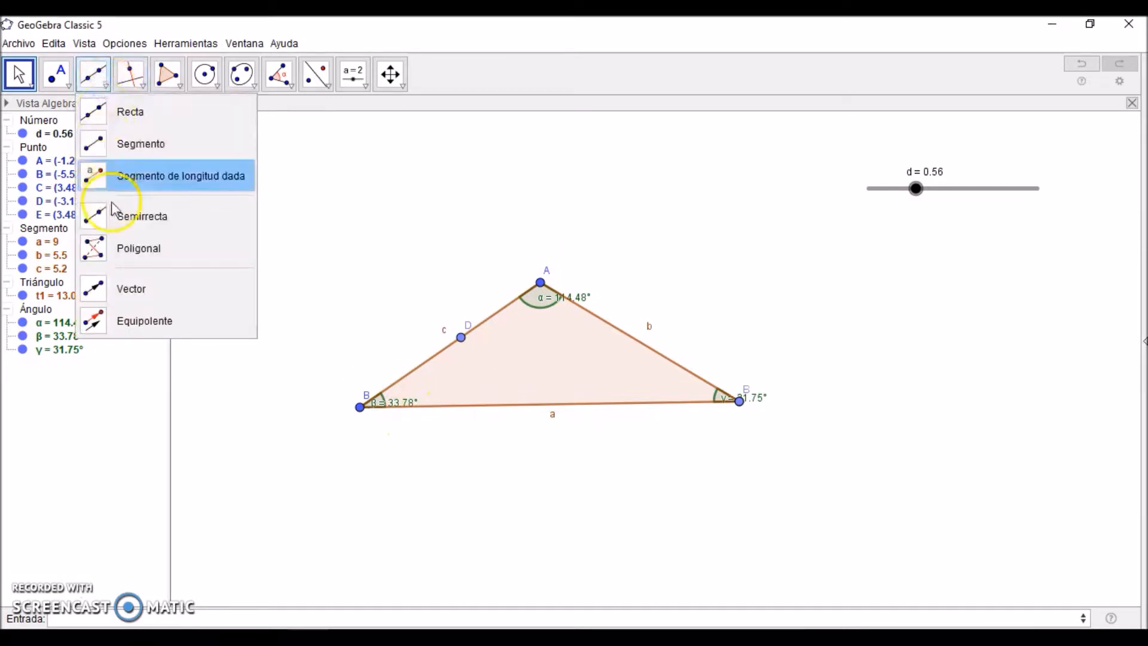
{"action": "left_click", "coordinate": [116, 286]}
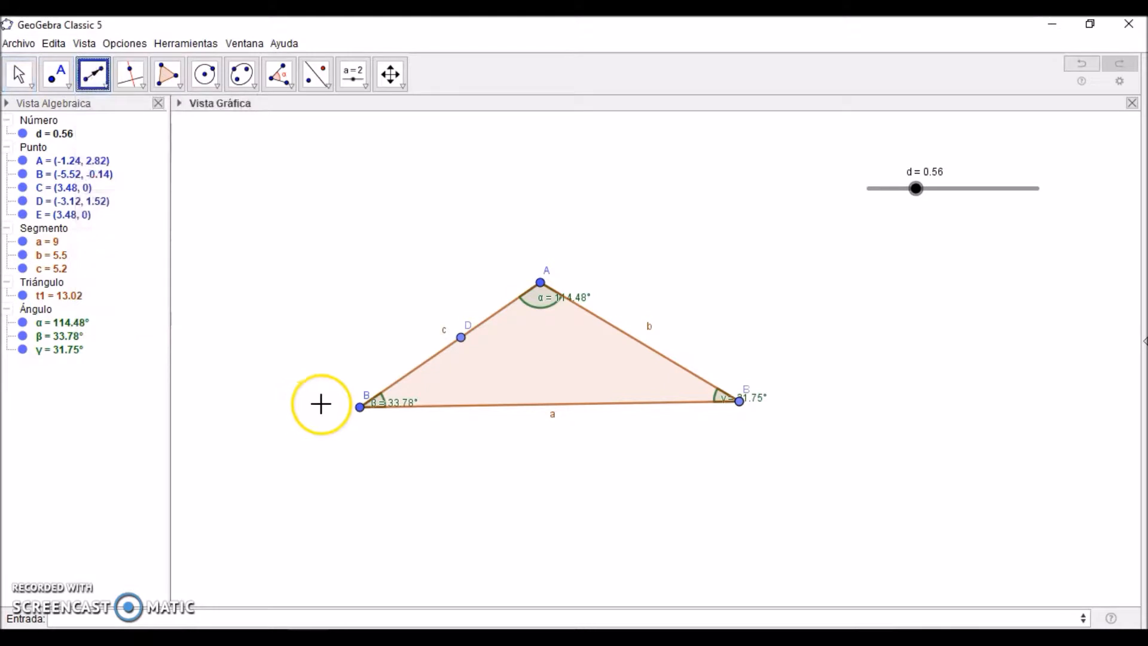
{"action": "left_click", "coordinate": [357, 407]}
{"action": "left_click_drag", "start_coordinate": [356, 406], "coordinate": [461, 340]}
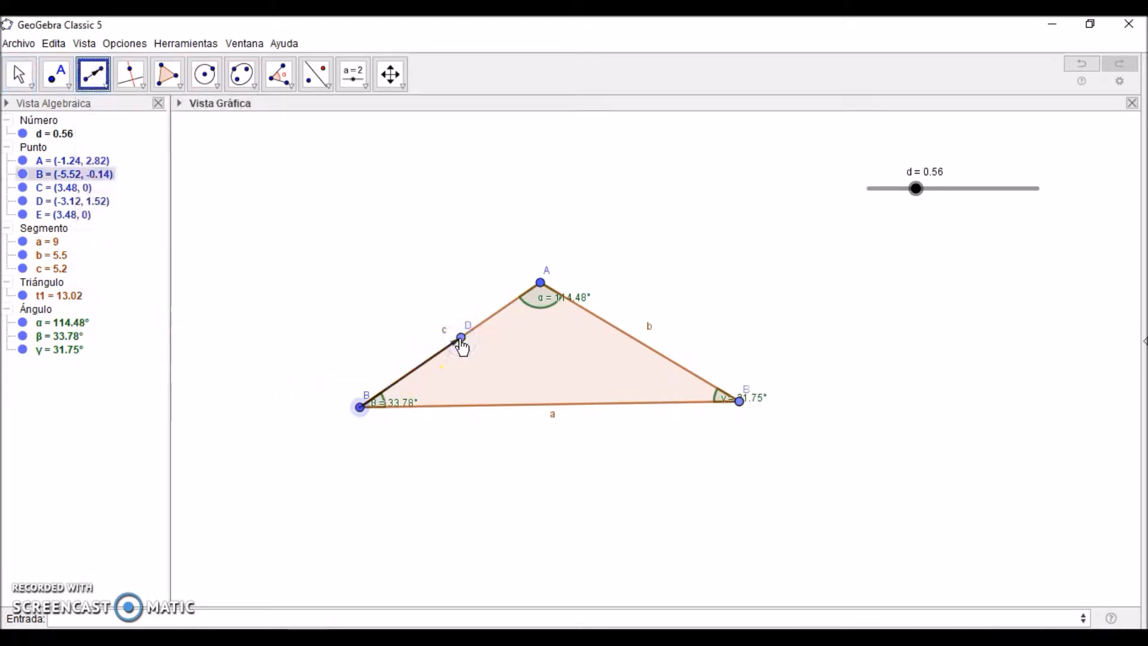
{"action": "left_click", "coordinate": [16, 66]}
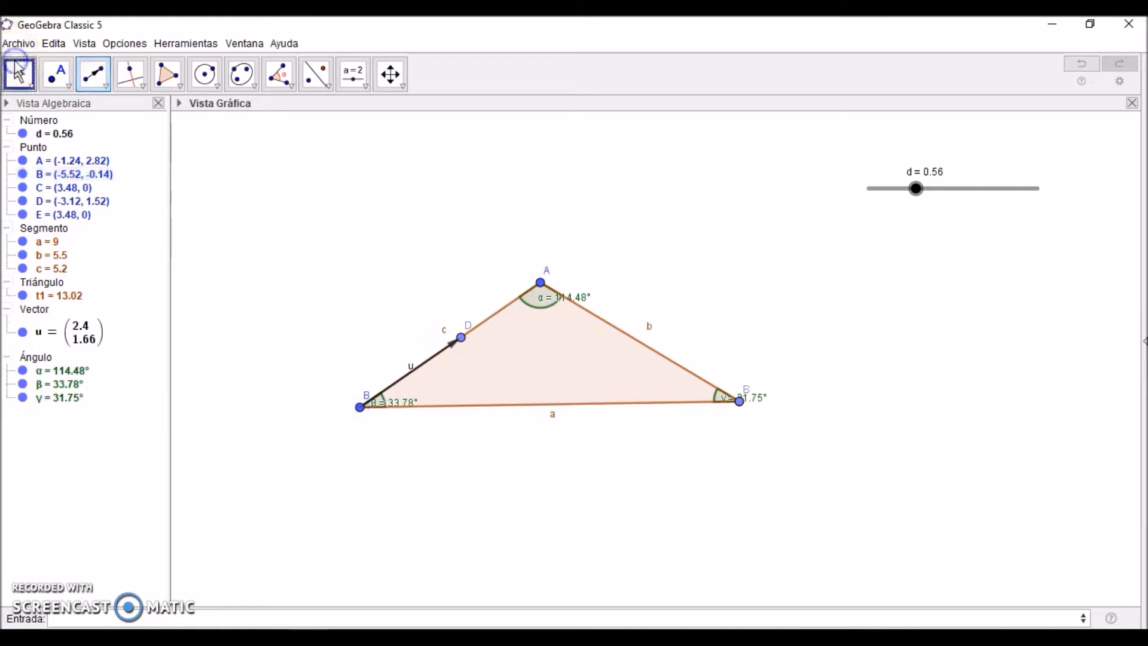
Step: Translate triangle t1 by vector u
{"action": "left_click", "coordinate": [18, 71]}
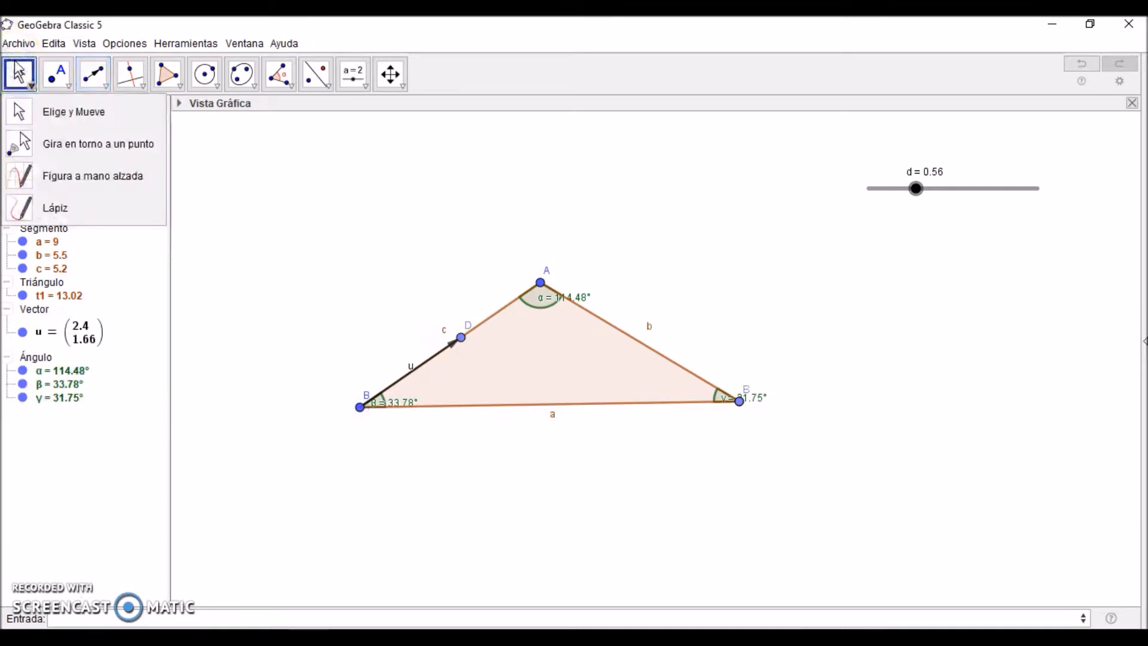
{"action": "mouse_move", "coordinate": [318, 82]}
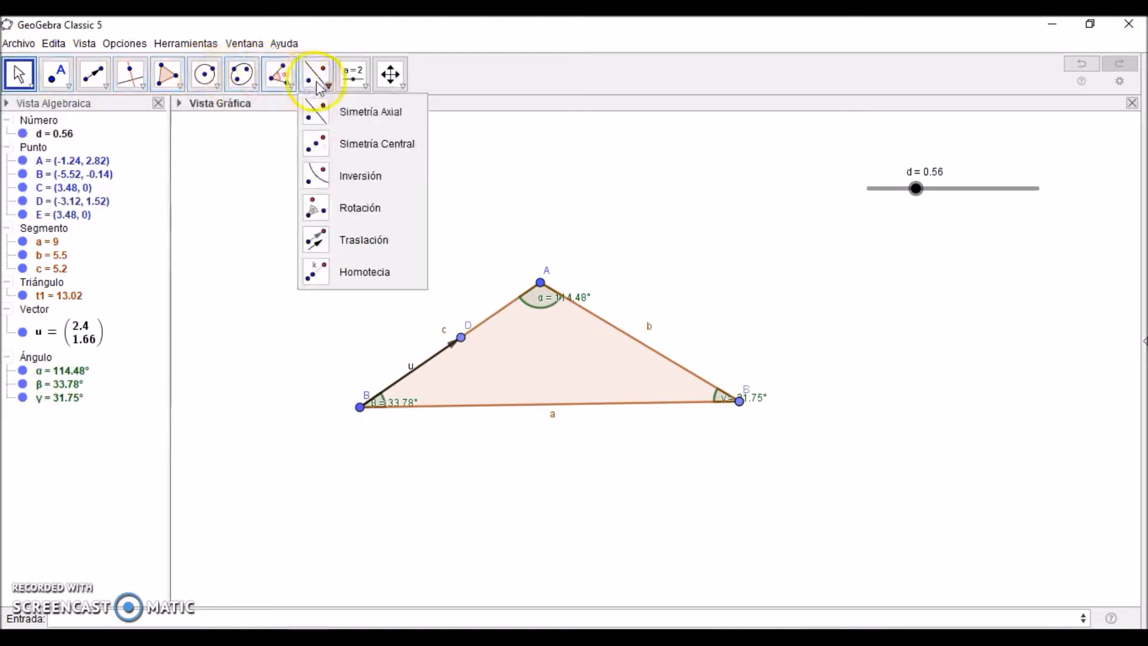
{"action": "left_click", "coordinate": [332, 244]}
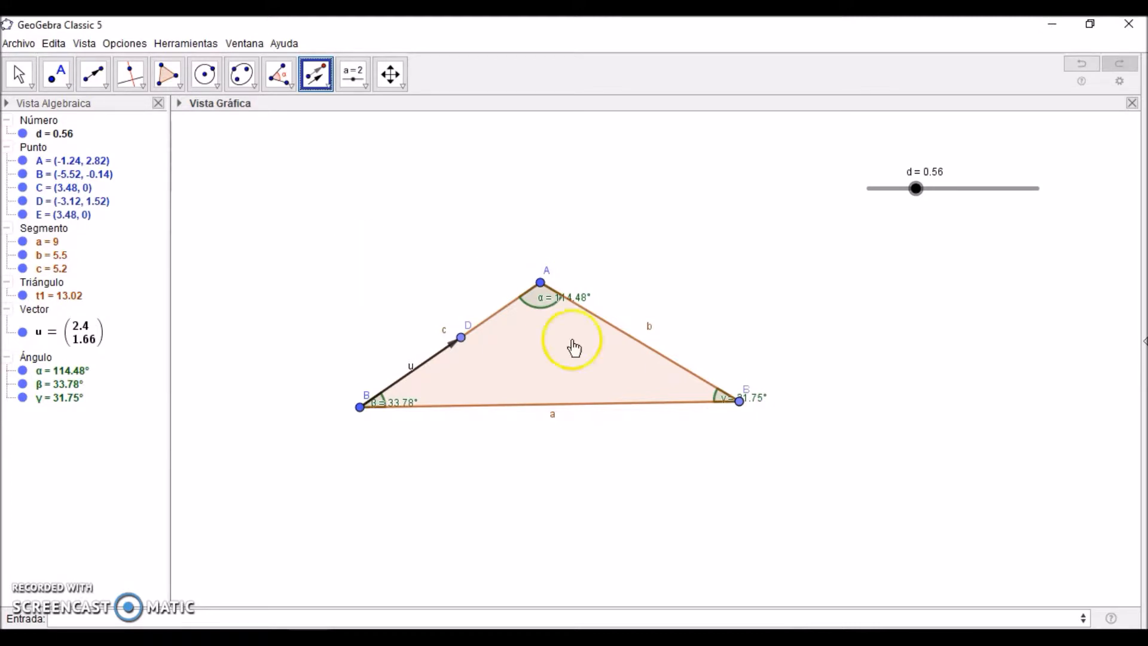
{"action": "left_click", "coordinate": [562, 395]}
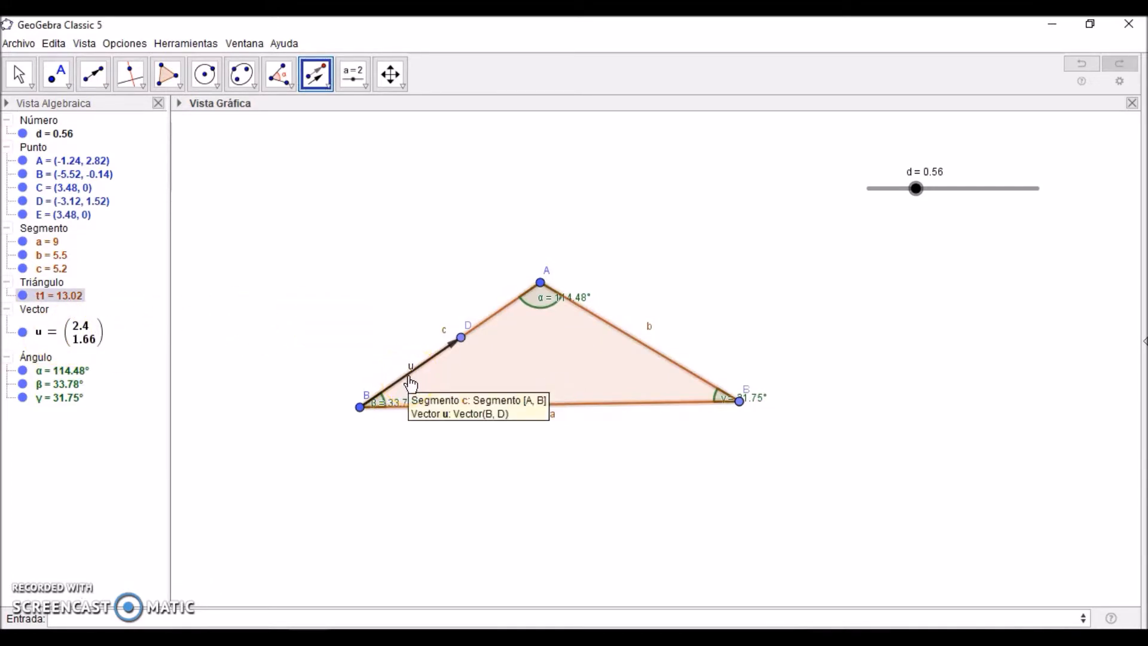
{"action": "left_click", "coordinate": [76, 334]}
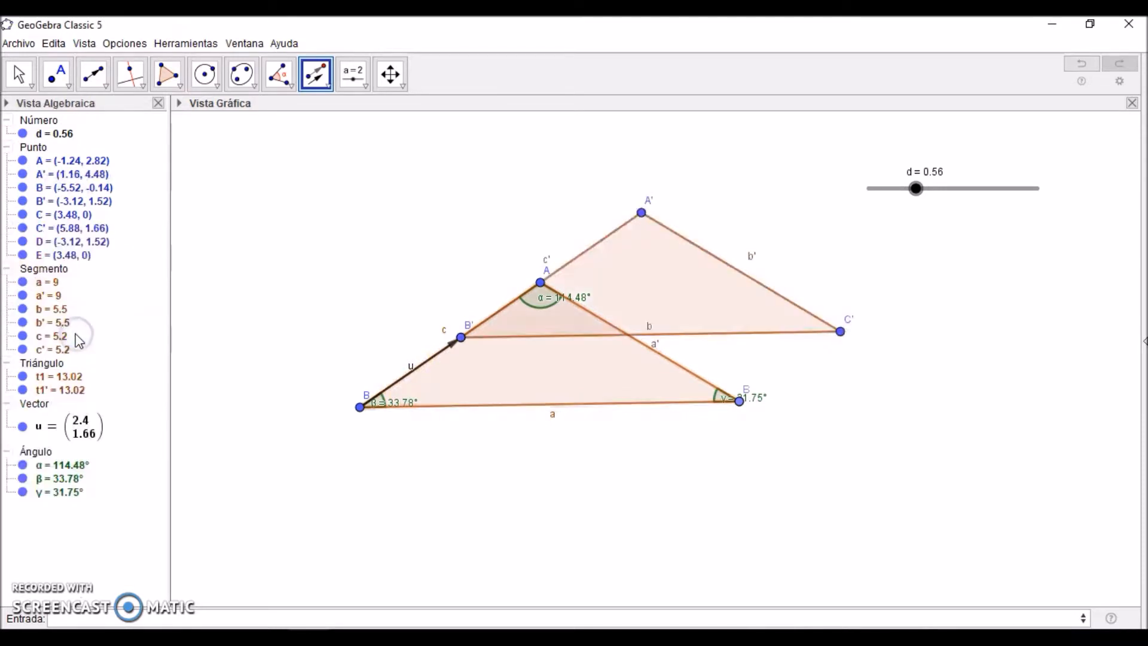
Step: Set slider d to 1.07 and measure the interior angle at vertex B' of the translated triangle
{"action": "left_click", "coordinate": [19, 74]}
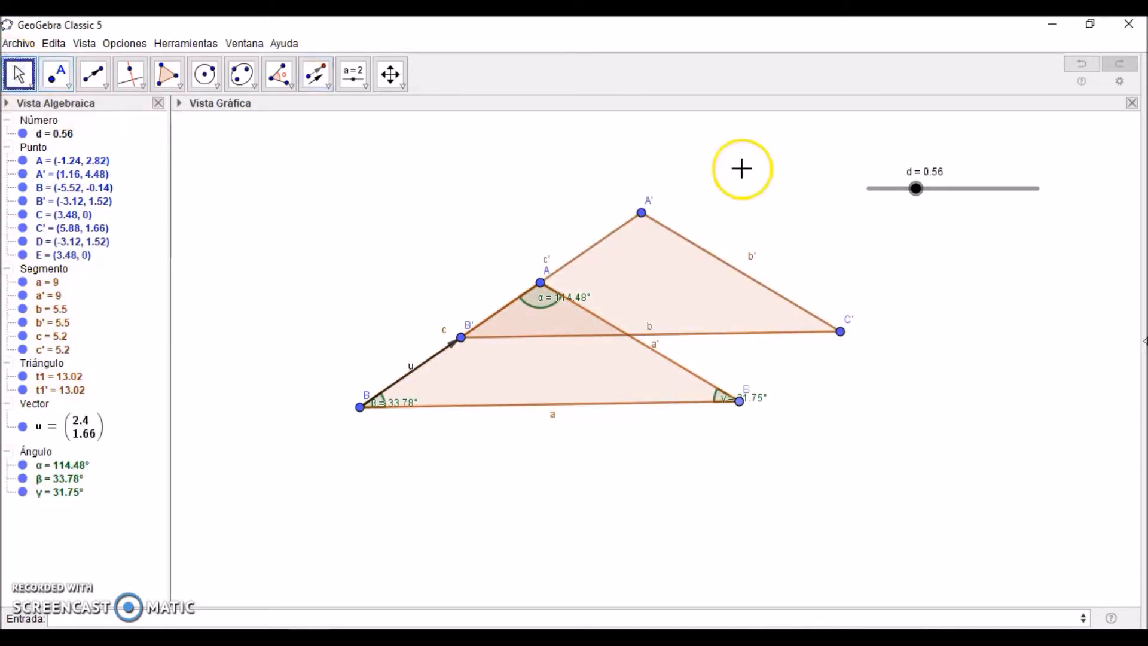
{"action": "left_click_drag", "start_coordinate": [916, 190], "coordinate": [959, 187]}
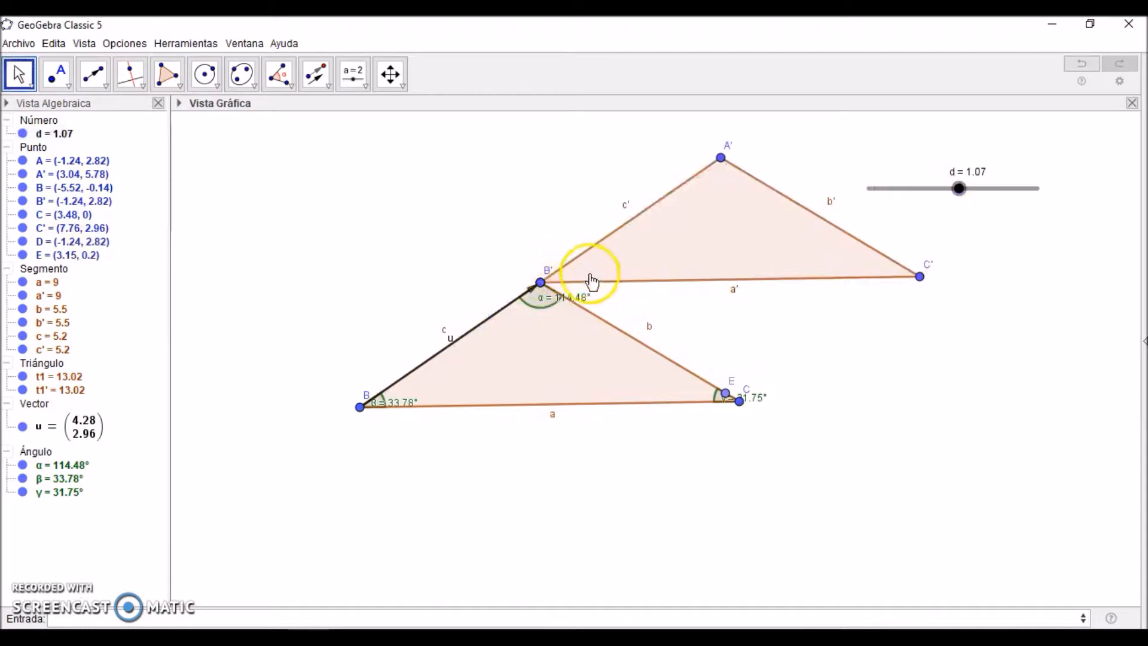
{"action": "left_click", "coordinate": [287, 83]}
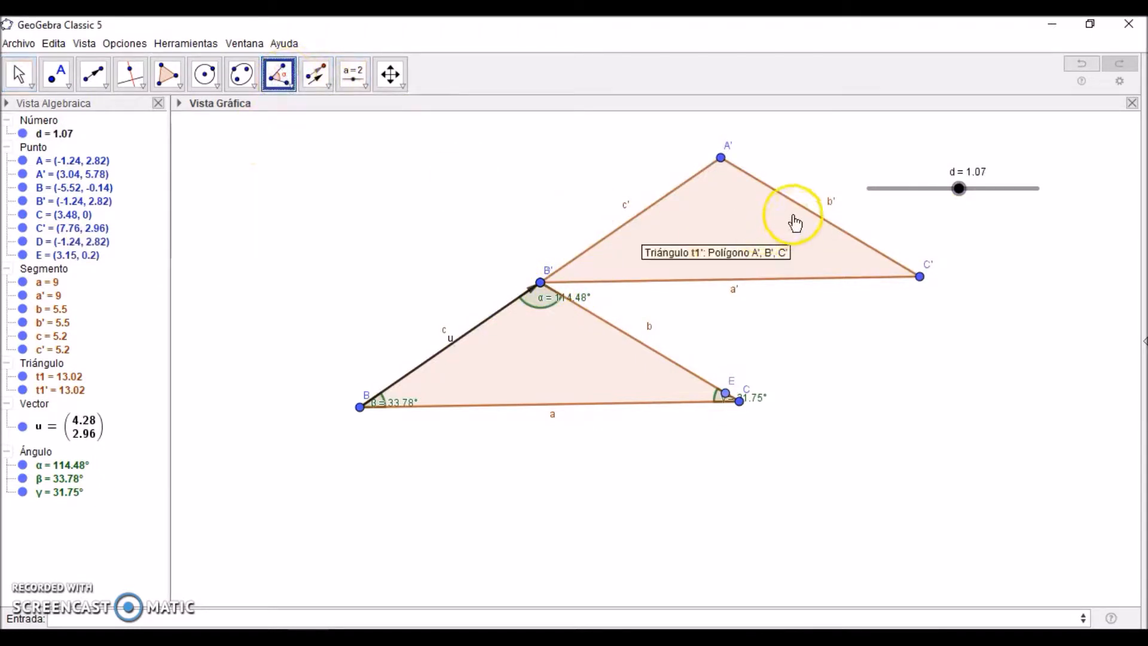
{"action": "left_click", "coordinate": [920, 276]}
{"action": "left_click", "coordinate": [540, 282]}
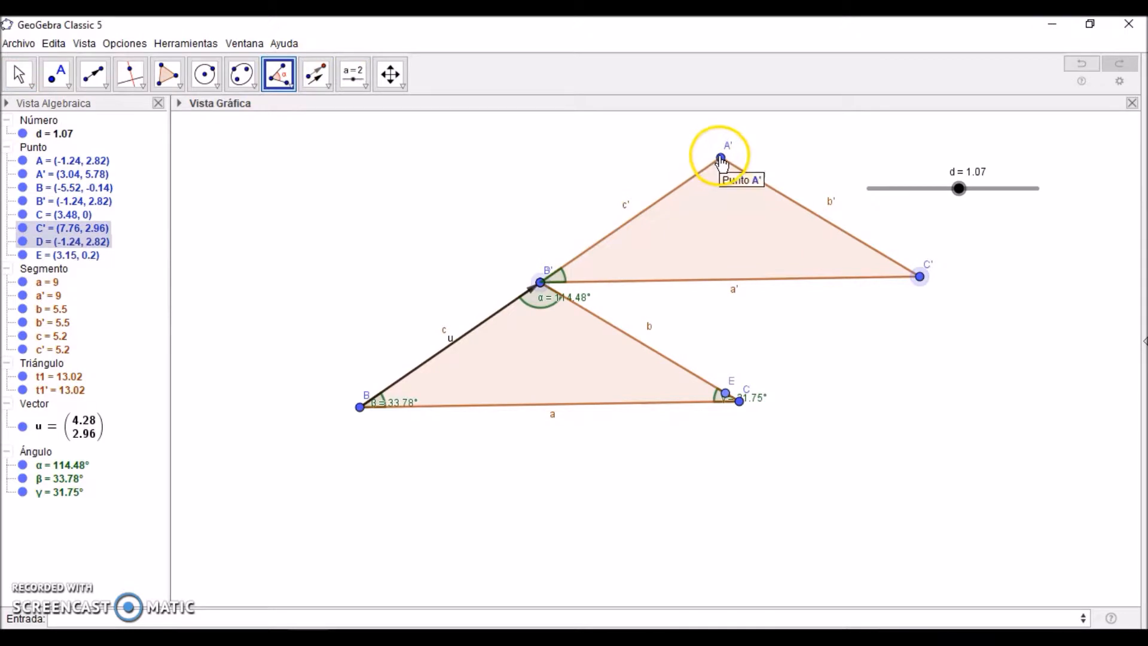
{"action": "left_click", "coordinate": [721, 158]}
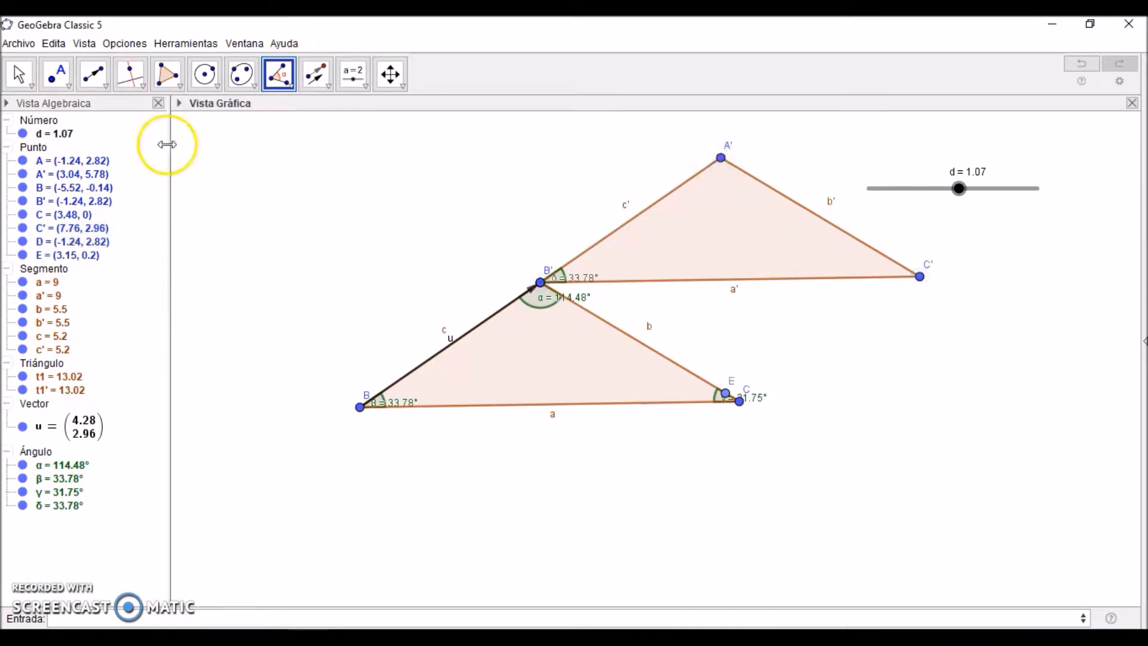
{"action": "left_click", "coordinate": [21, 76]}
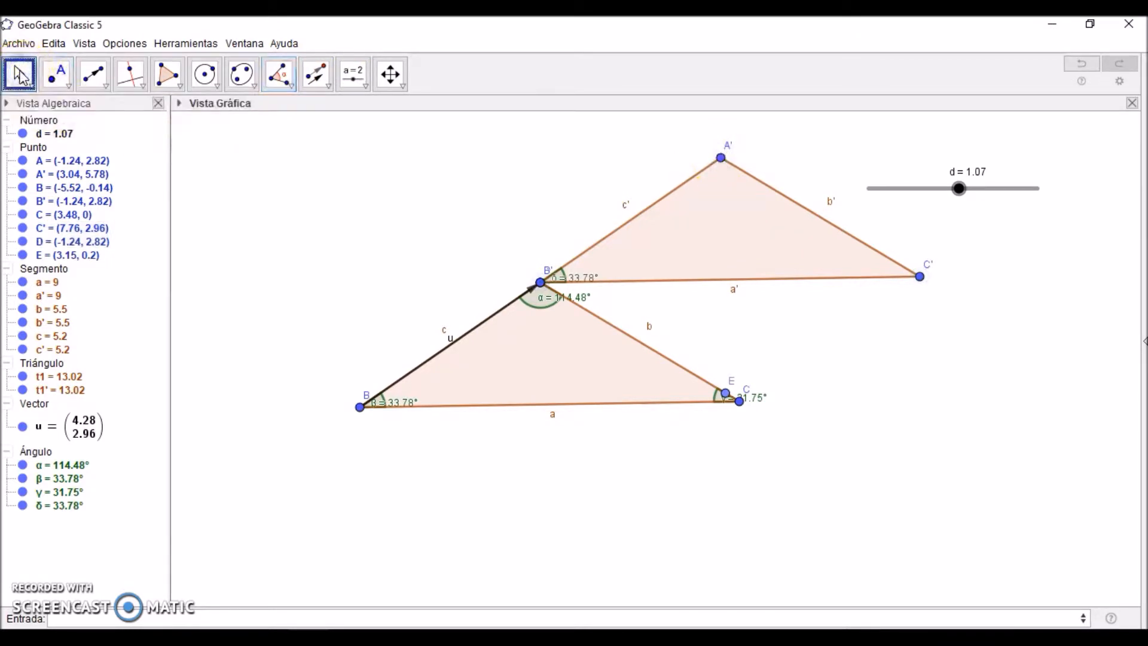
{"action": "left_click", "coordinate": [21, 76]}
{"action": "left_click", "coordinate": [258, 203]}
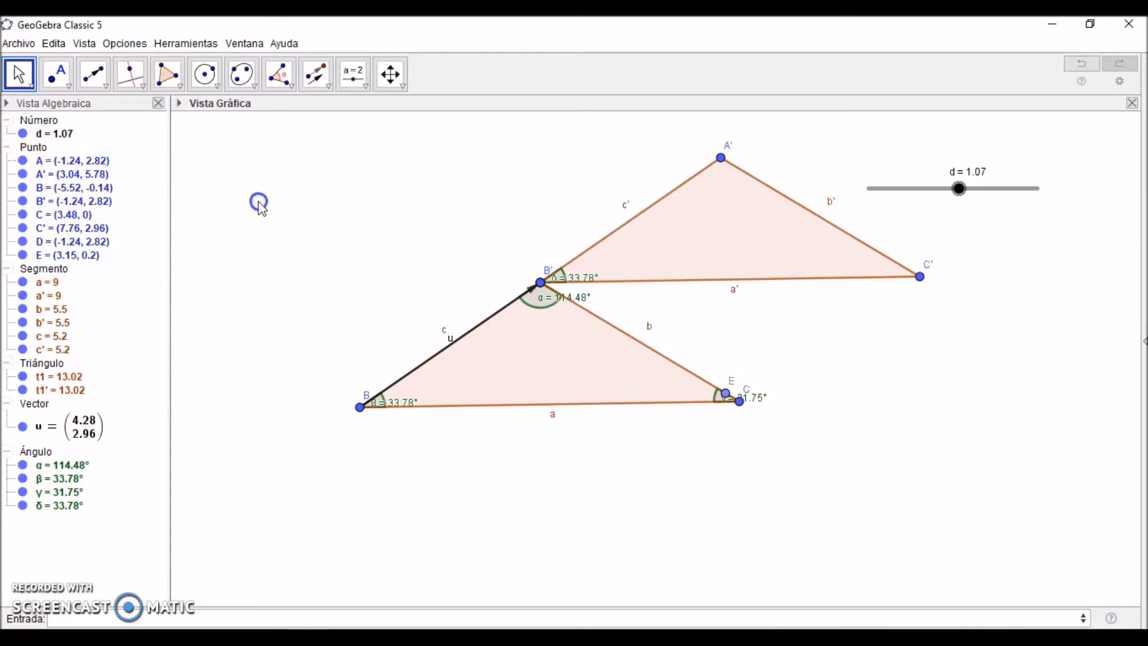
Step: Hide points A', B' and C', segments a', b' and c', and triangle t1', keeping the translated angle shown
{"action": "left_click", "coordinate": [21, 175]}
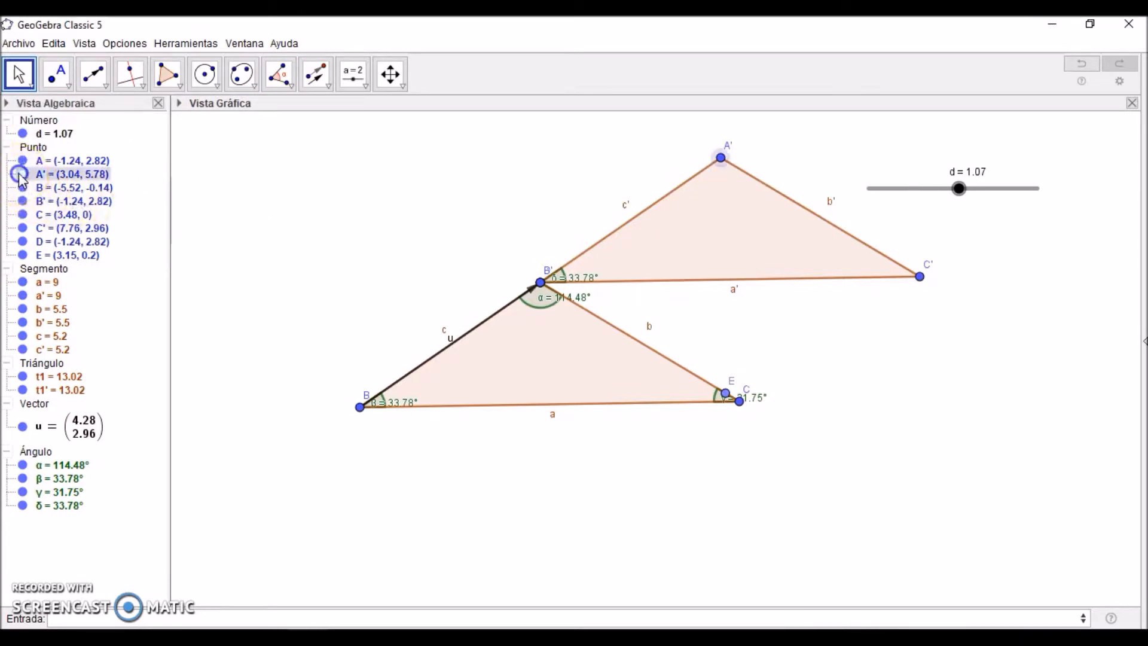
{"action": "left_click", "coordinate": [22, 202]}
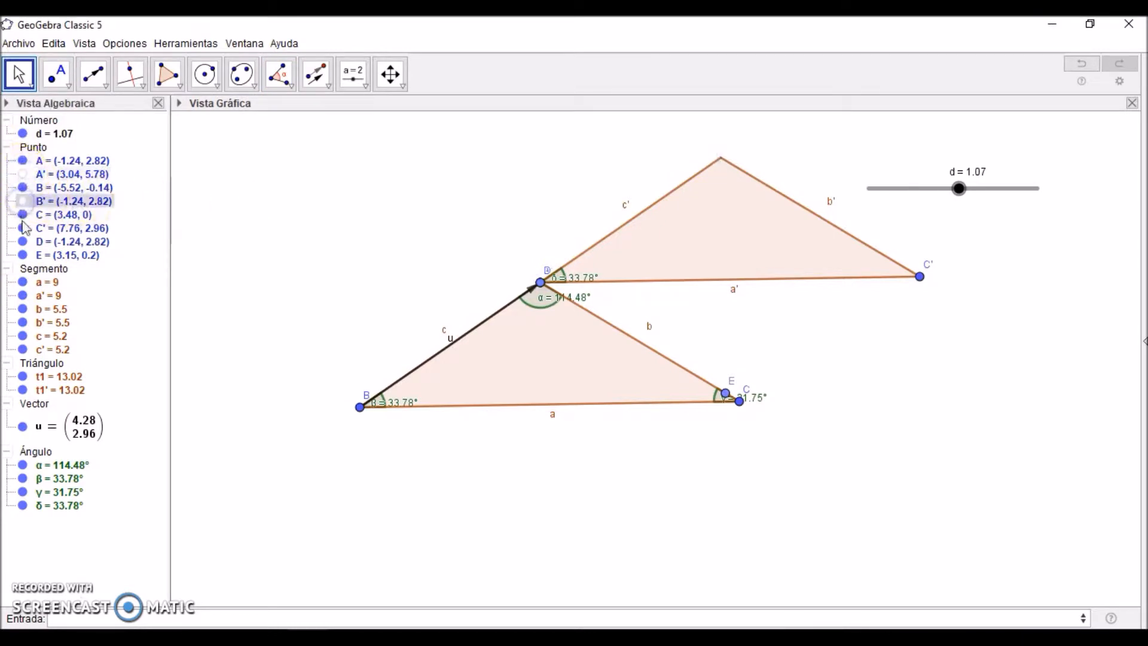
{"action": "left_click", "coordinate": [23, 228]}
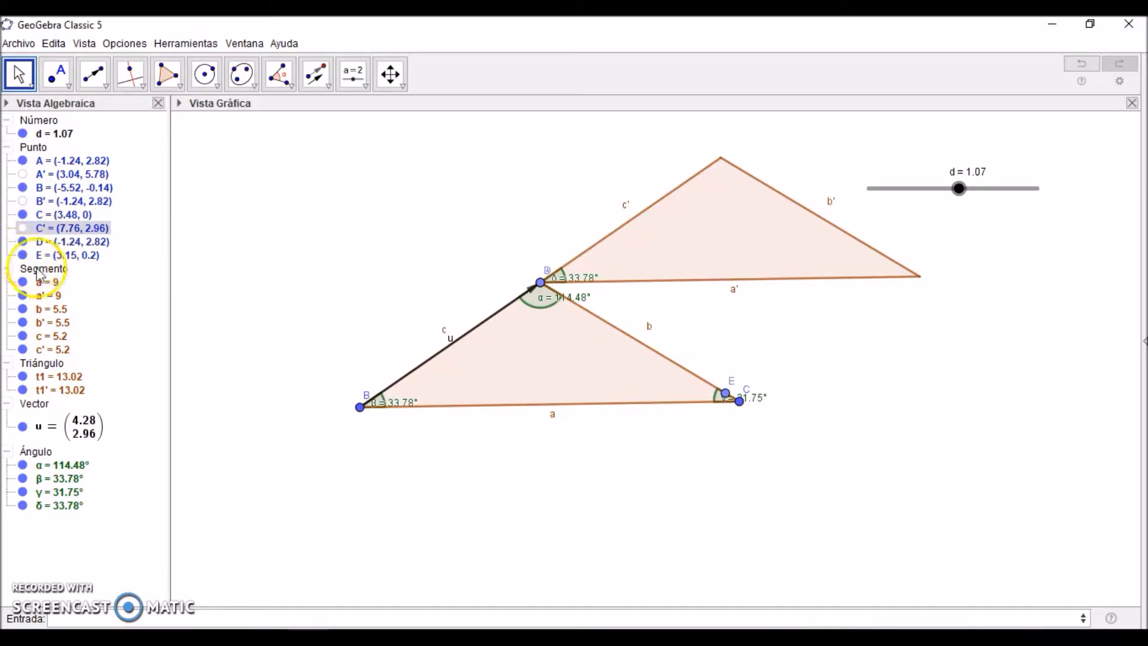
{"action": "left_click", "coordinate": [22, 295]}
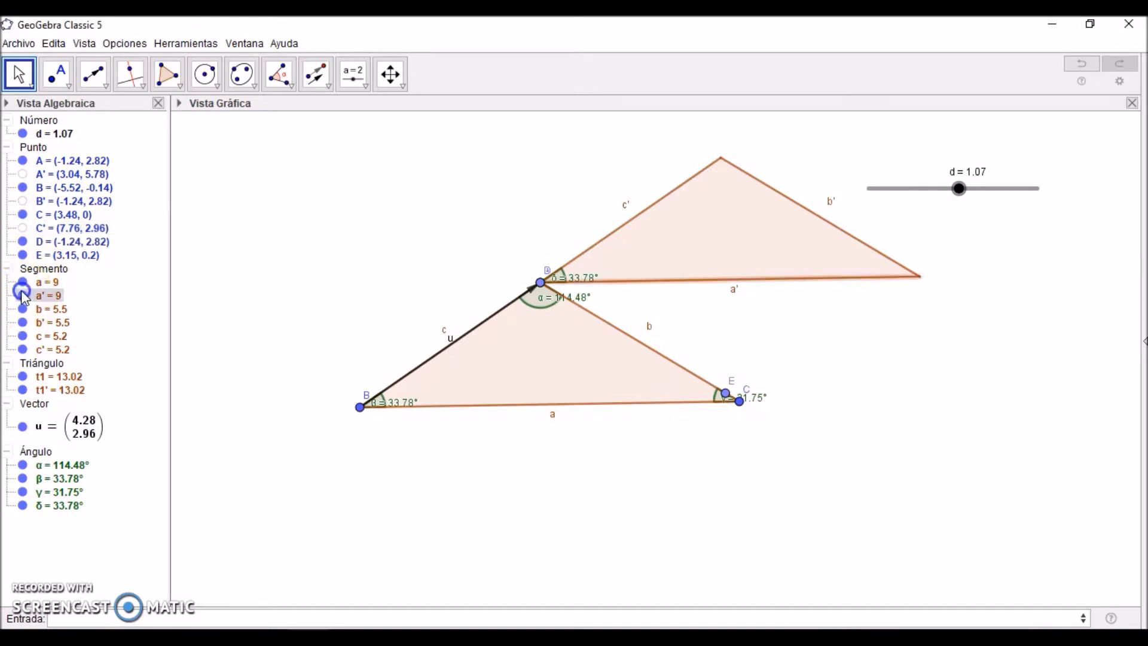
{"action": "left_click", "coordinate": [23, 323]}
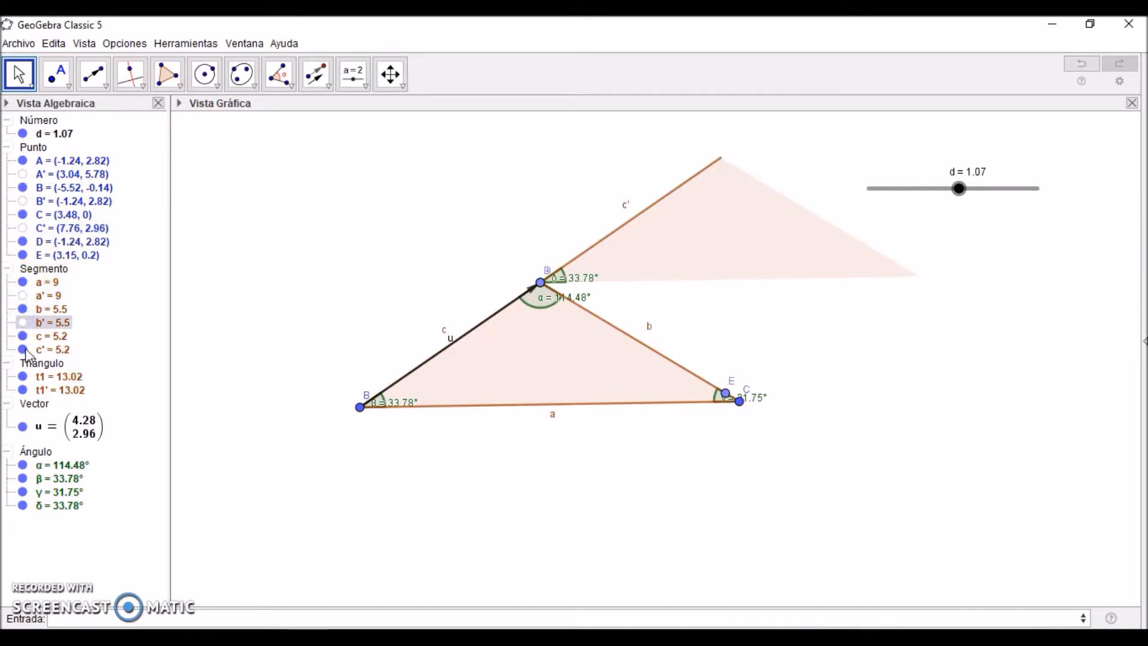
{"action": "left_click", "coordinate": [23, 349]}
{"action": "left_click", "coordinate": [22, 390]}
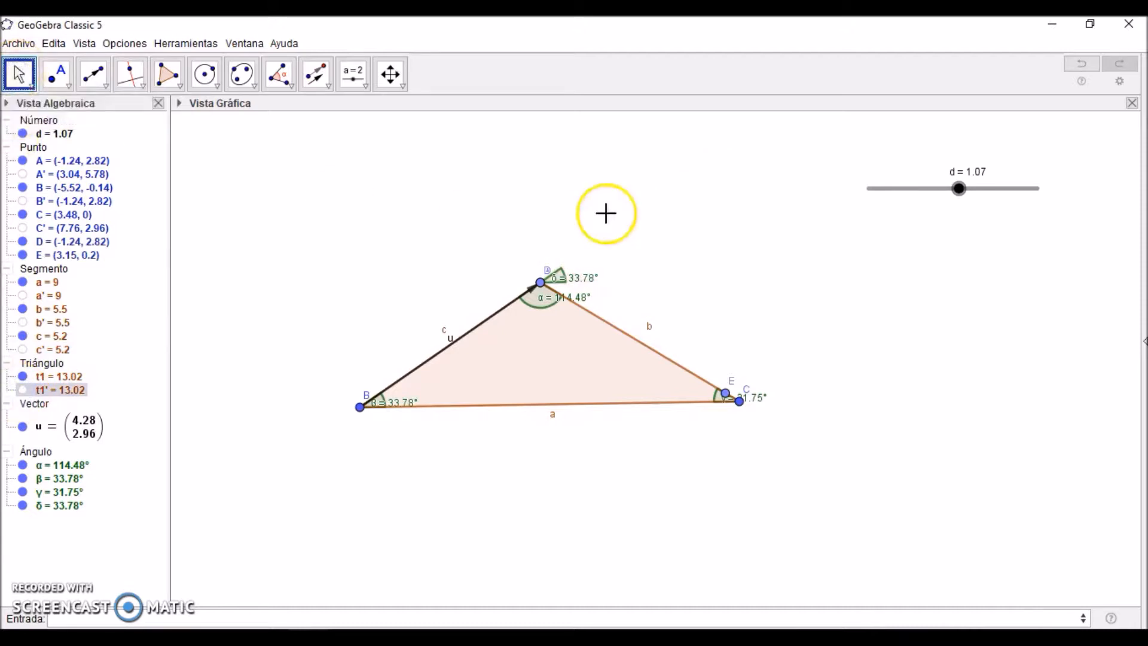
Step: Set slider d to 1.35 and draw a vector from vertex C to point E along side b
{"action": "left_click", "coordinate": [964, 189]}
{"action": "mouse_move", "coordinate": [964, 190]}
{"action": "left_mouse_down"}
{"action": "mouse_move", "coordinate": [861, 205]}
{"action": "mouse_move", "coordinate": [983, 200]}
{"action": "mouse_move", "coordinate": [848, 207]}
{"action": "mouse_move", "coordinate": [985, 203]}
{"action": "mouse_move", "coordinate": [982, 190]}
{"action": "left_mouse_up"}
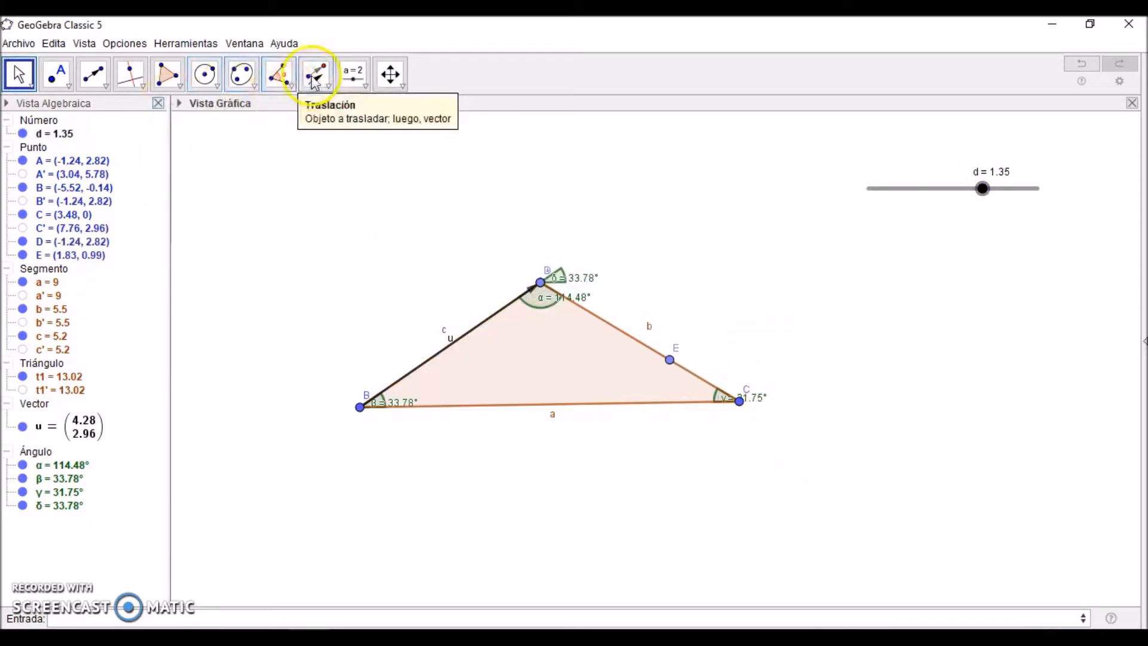
{"action": "left_click", "coordinate": [93, 73]}
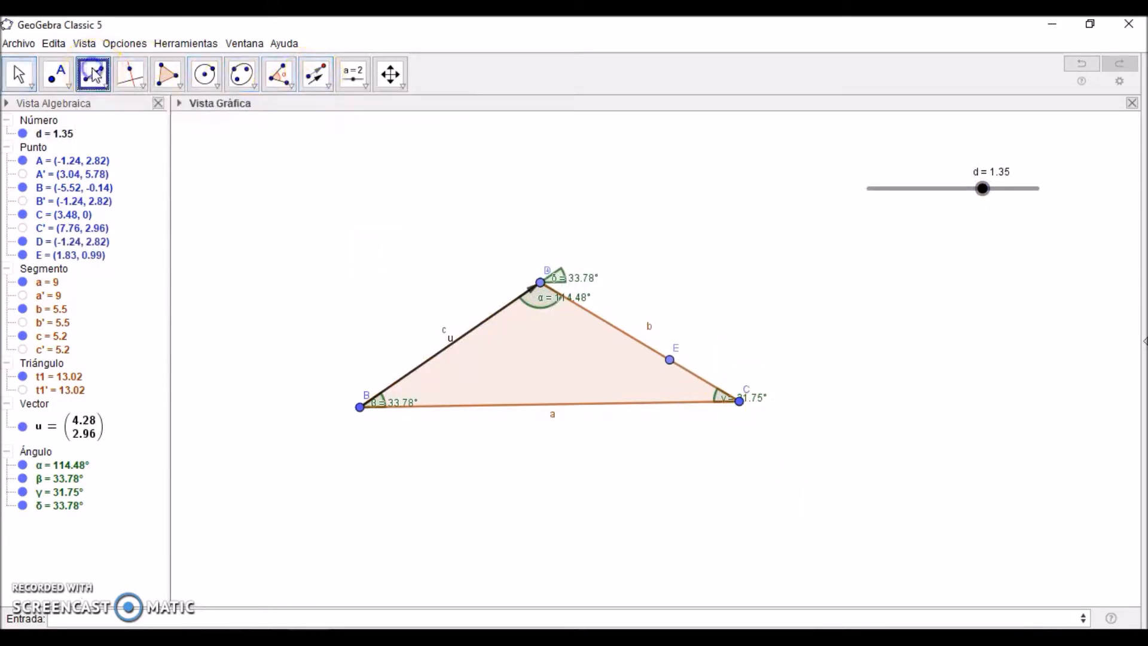
{"action": "left_click", "coordinate": [741, 402]}
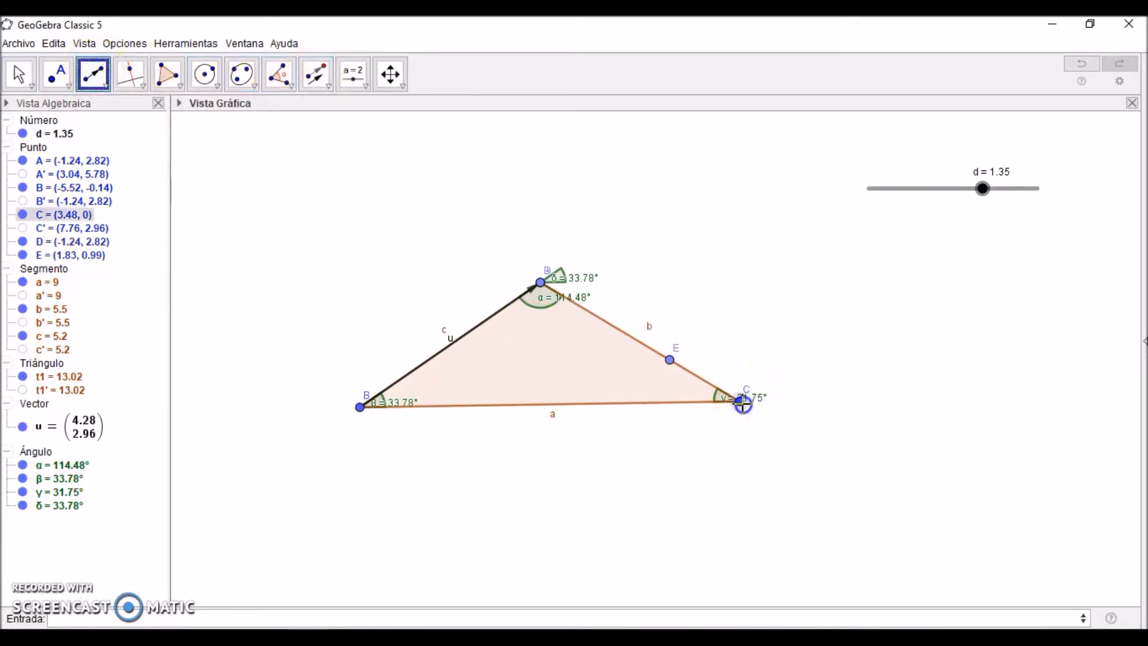
{"action": "left_click", "coordinate": [671, 362]}
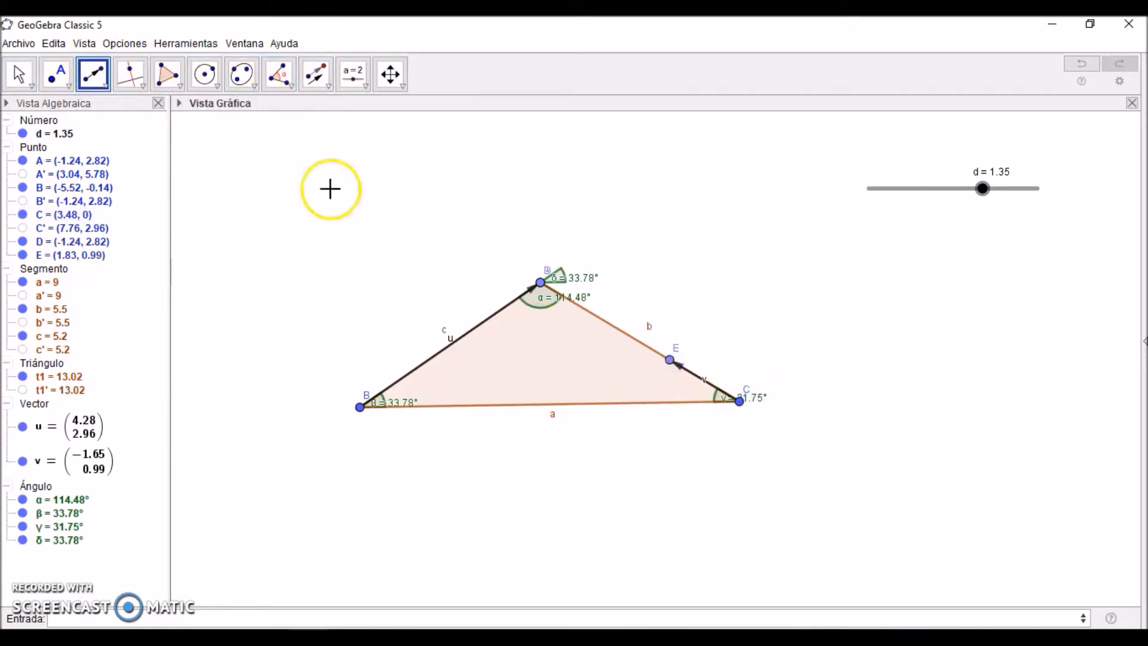
Step: Translate the original triangle t1 by vector v
{"action": "left_click", "coordinate": [317, 73]}
{"action": "left_click", "coordinate": [526, 376]}
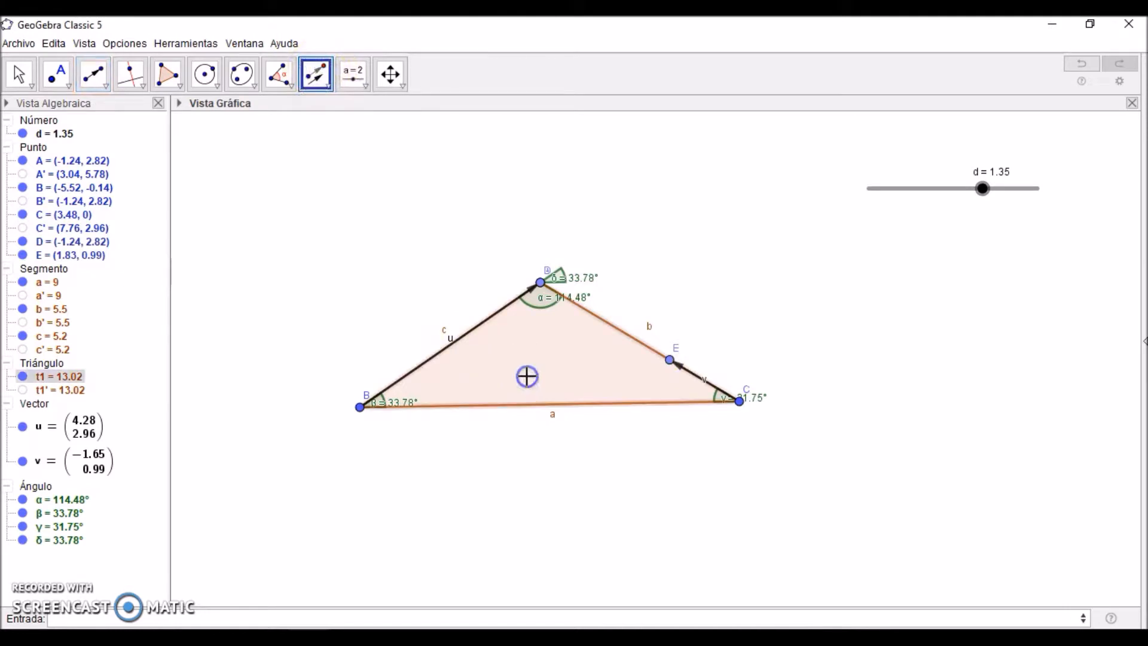
{"action": "left_click", "coordinate": [86, 464]}
Step: Set slider d to 2 and measure the interior angle at vertex C'1 of the second translated triangle
{"action": "left_click", "coordinate": [18, 71]}
{"action": "left_click", "coordinate": [982, 189]}
{"action": "left_click_drag", "start_coordinate": [983, 189], "coordinate": [1071, 198]}
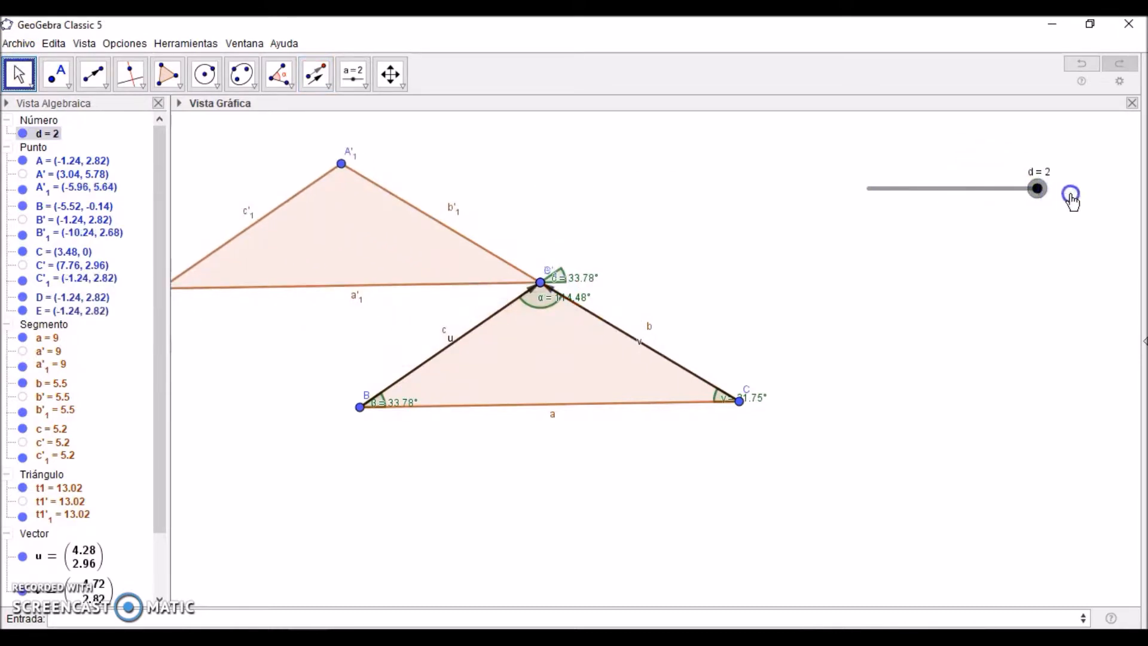
{"action": "left_click", "coordinate": [279, 73]}
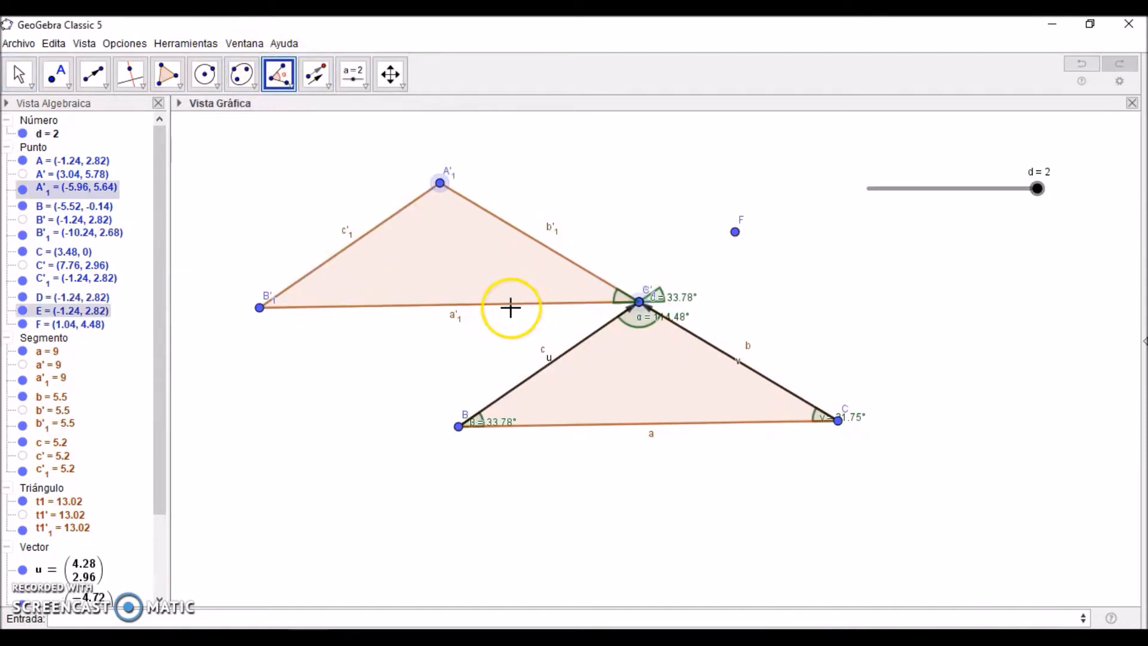
{"action": "left_click", "coordinate": [263, 310]}
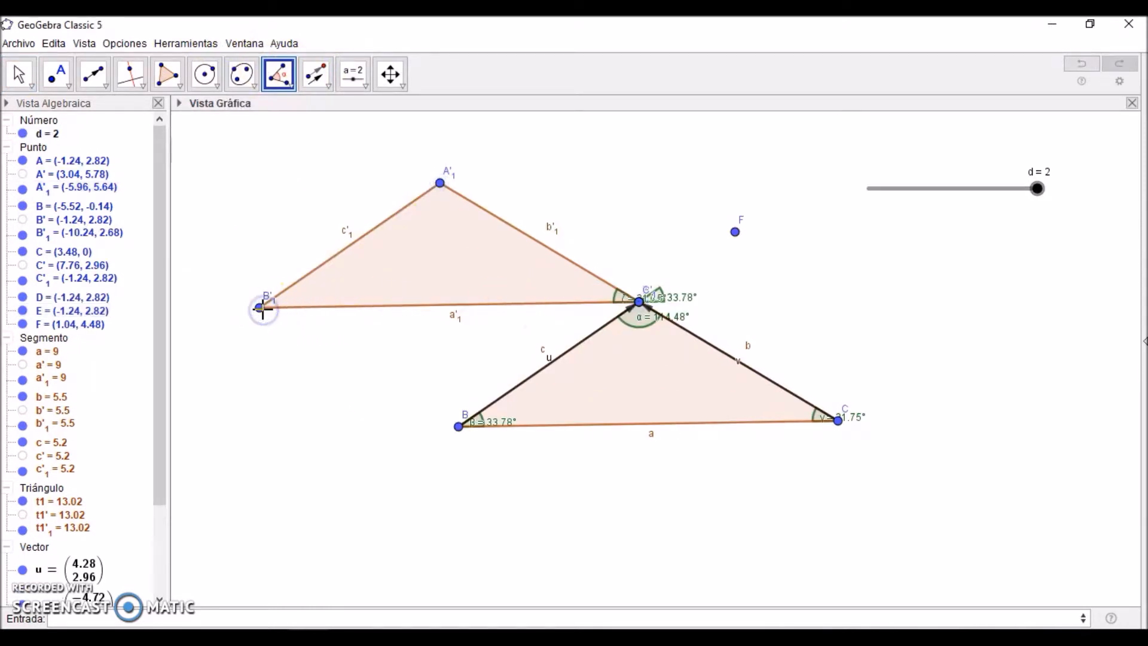
Step: Hide the second translated triangle with its vertices and sides, and hide vectors u and v
{"action": "left_click", "coordinate": [22, 191]}
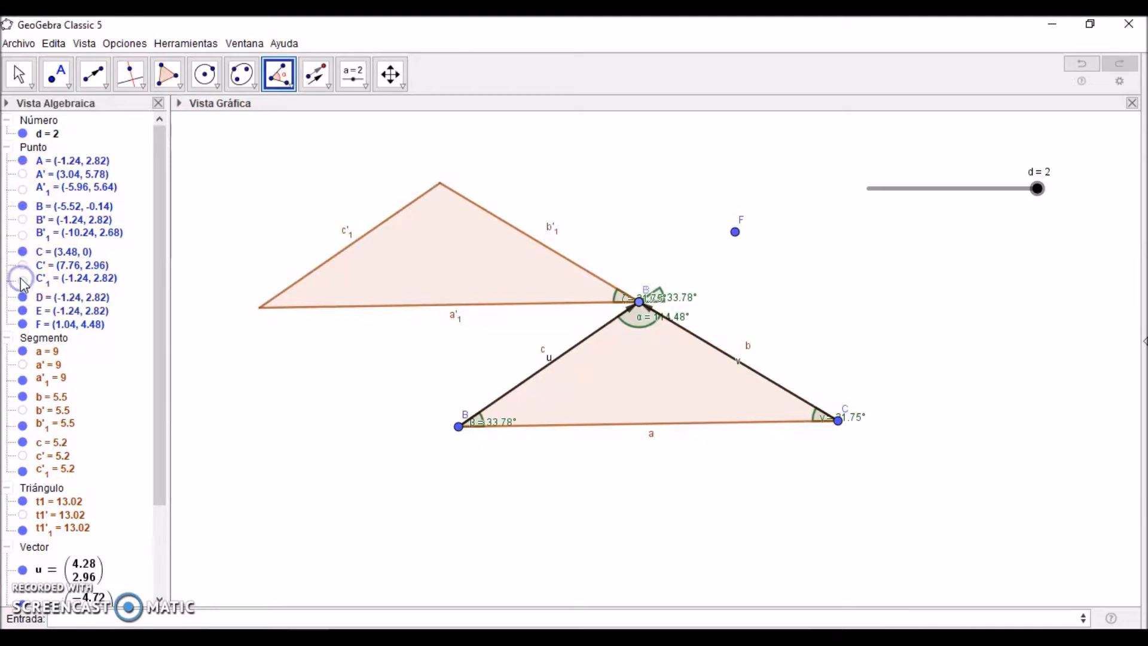
{"action": "left_click", "coordinate": [23, 380]}
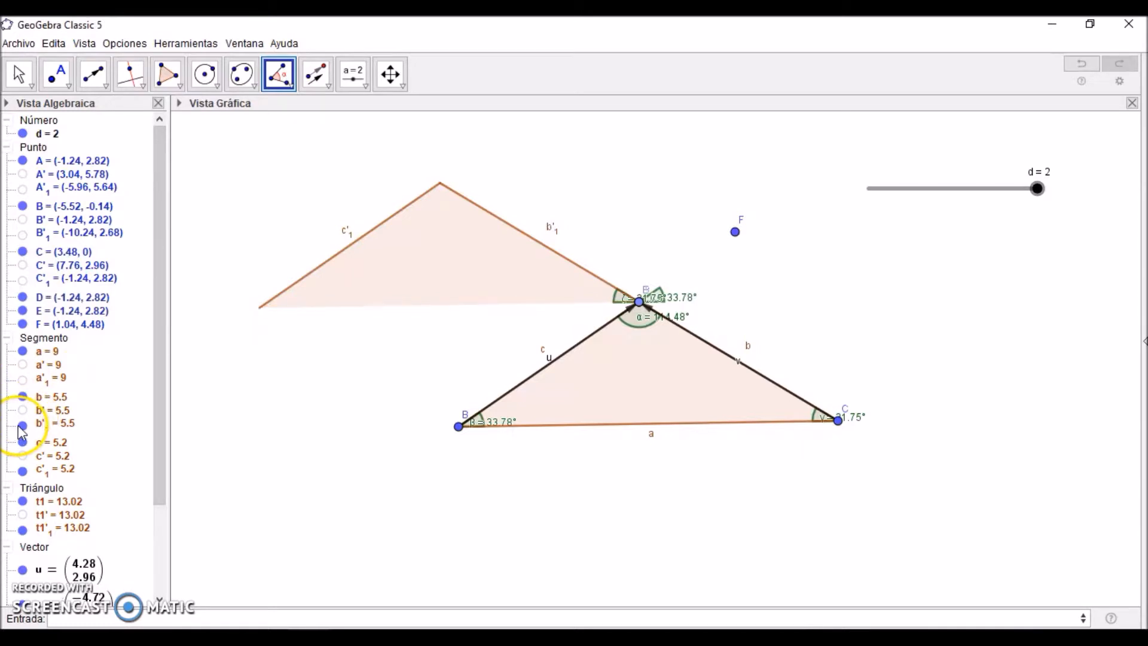
{"action": "left_click_drag", "start_coordinate": [156, 423], "coordinate": [157, 437]}
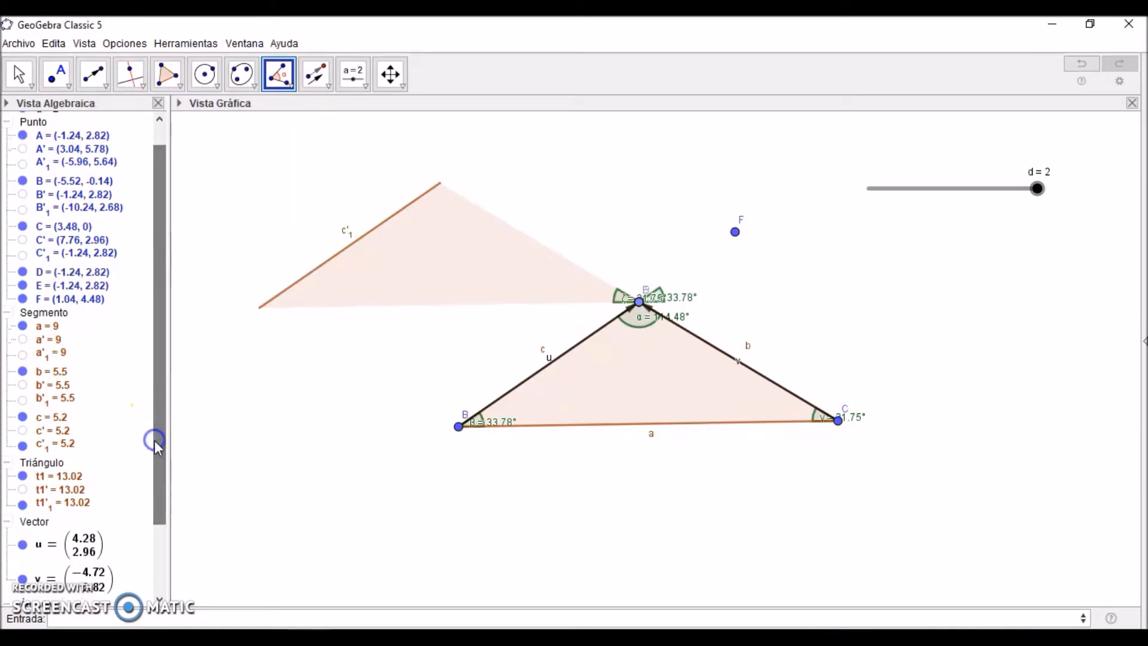
{"action": "left_click", "coordinate": [23, 445]}
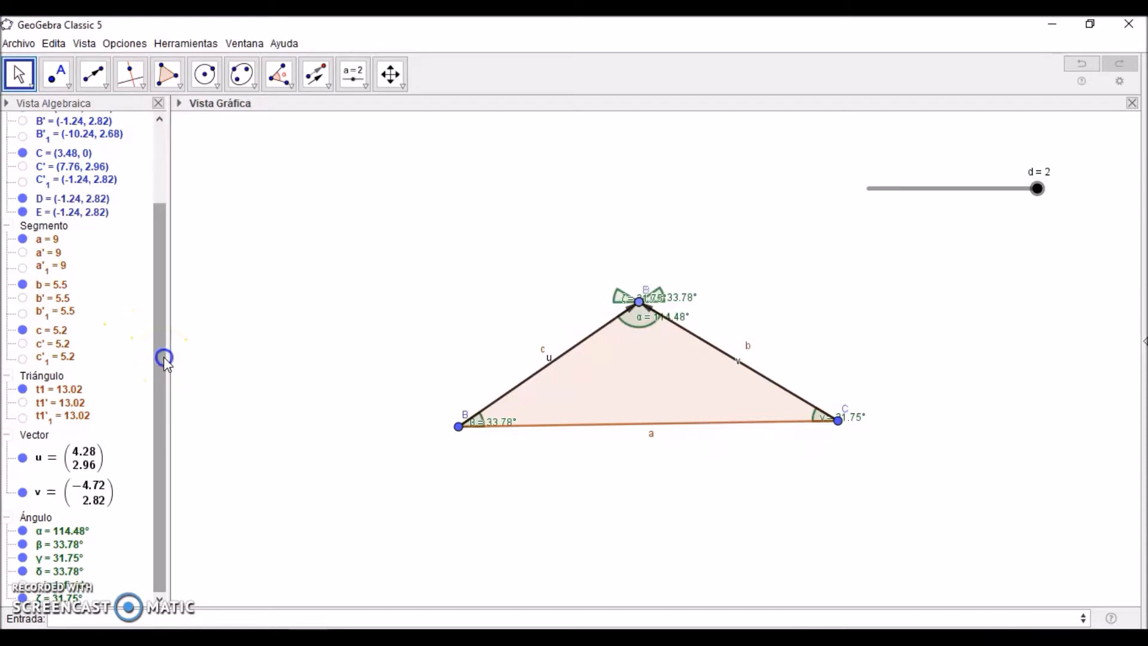
{"action": "left_click", "coordinate": [22, 458]}
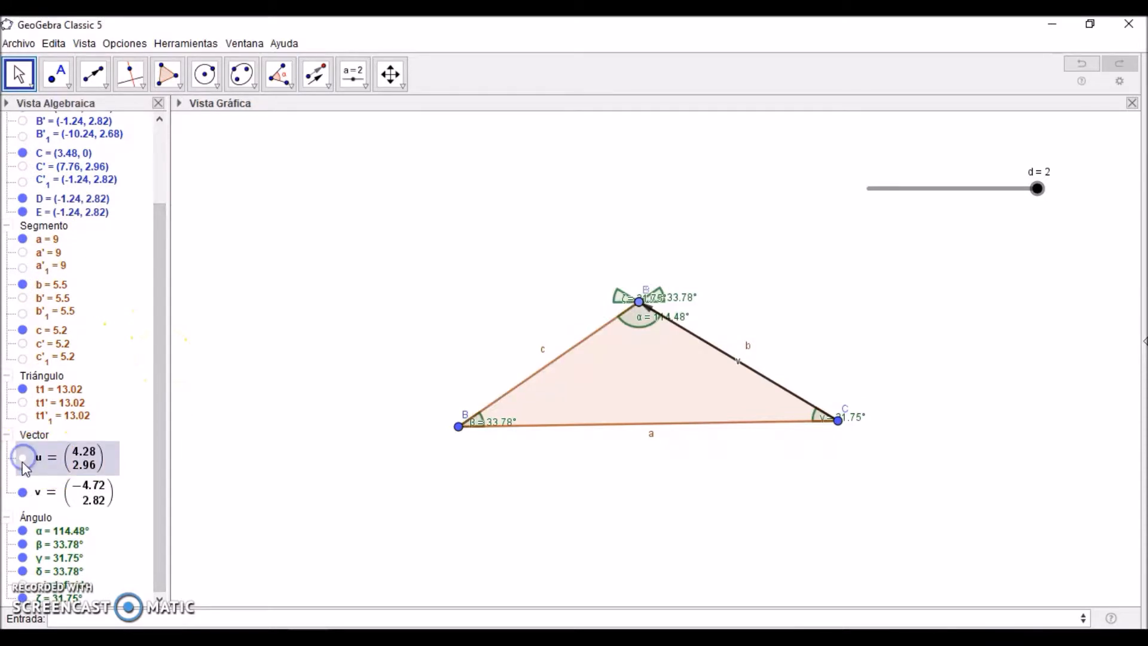
{"action": "left_click", "coordinate": [22, 494]}
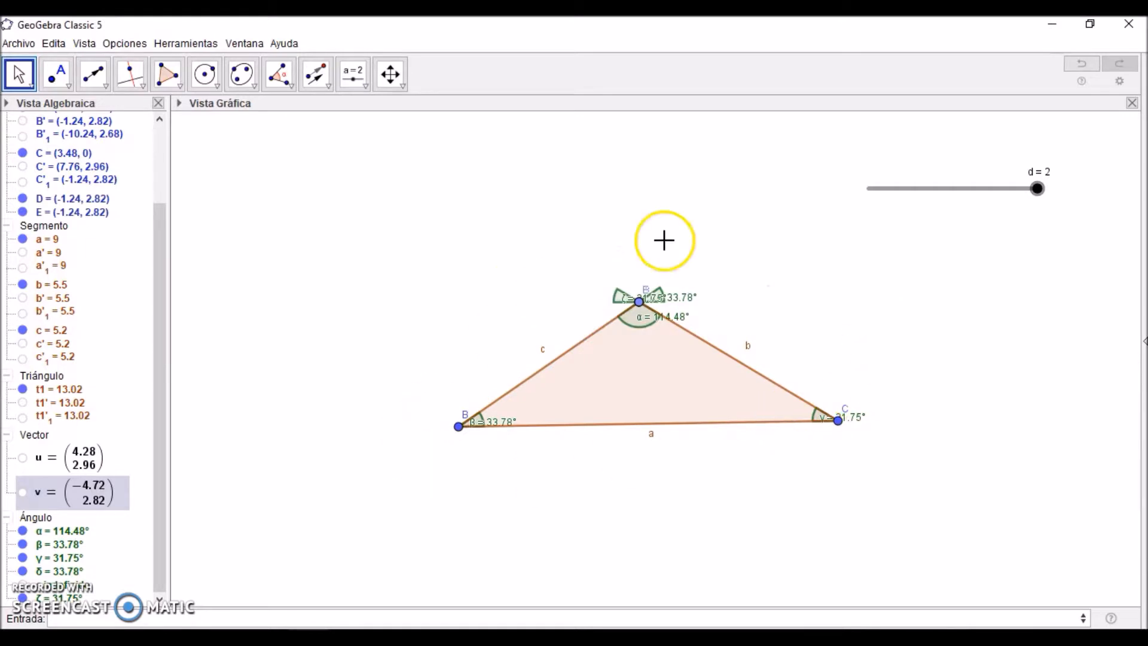
Step: Hide the labels of all the angles and sweep slider d from 0 to 2 to test the movement
{"action": "right_click", "coordinate": [49, 526]}
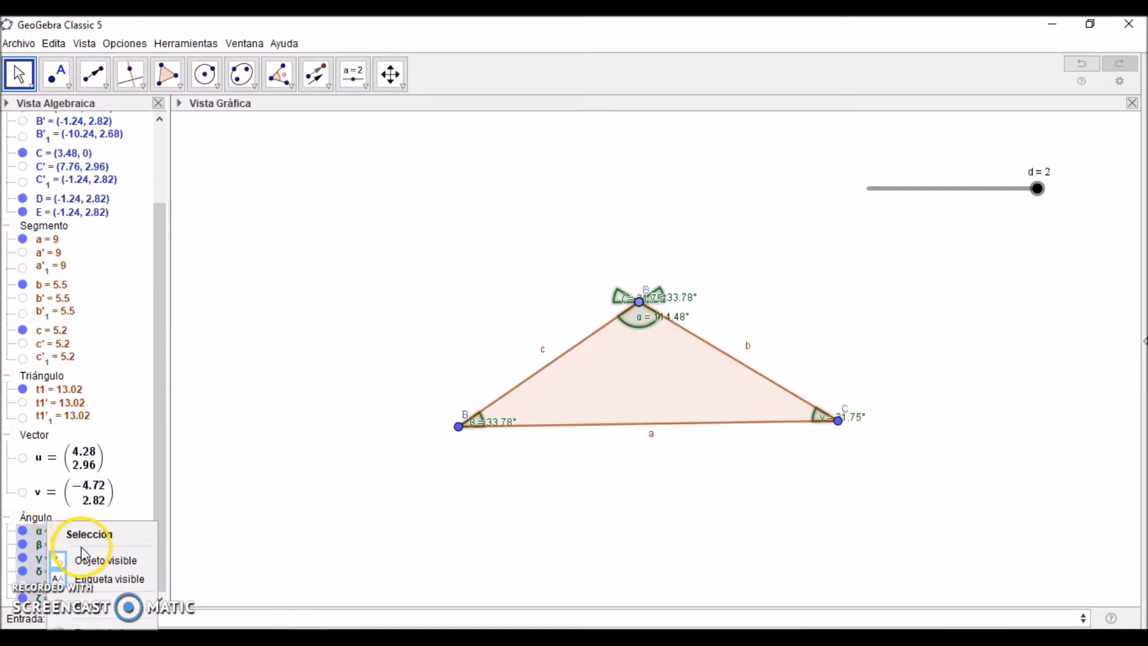
{"action": "left_click", "coordinate": [82, 580]}
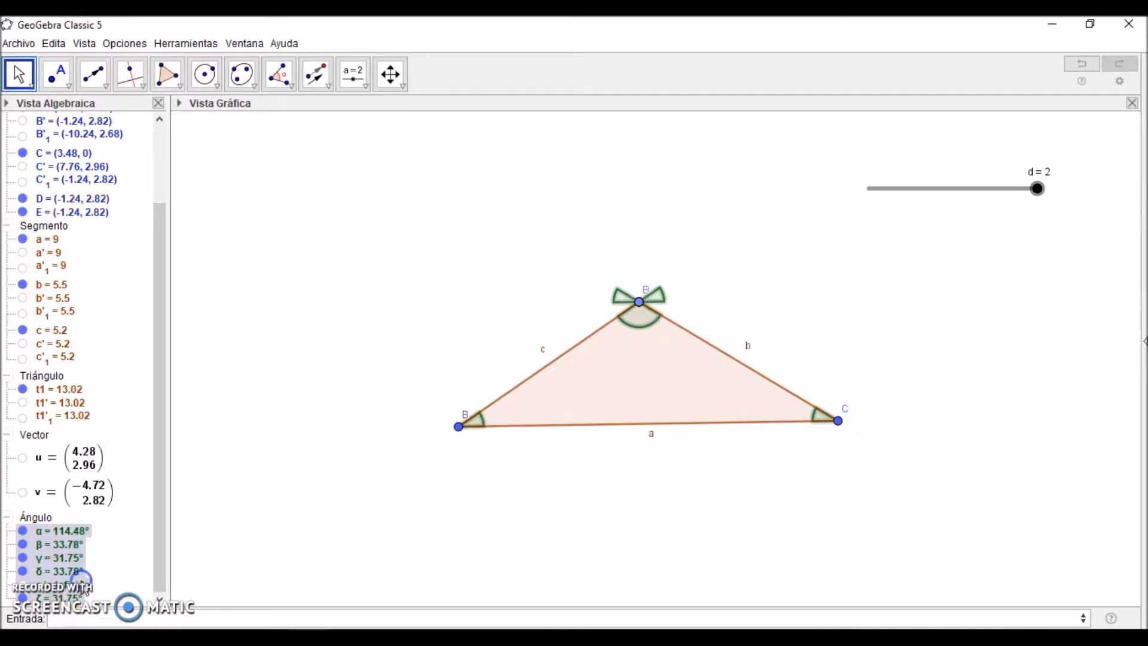
{"action": "left_click", "coordinate": [764, 215]}
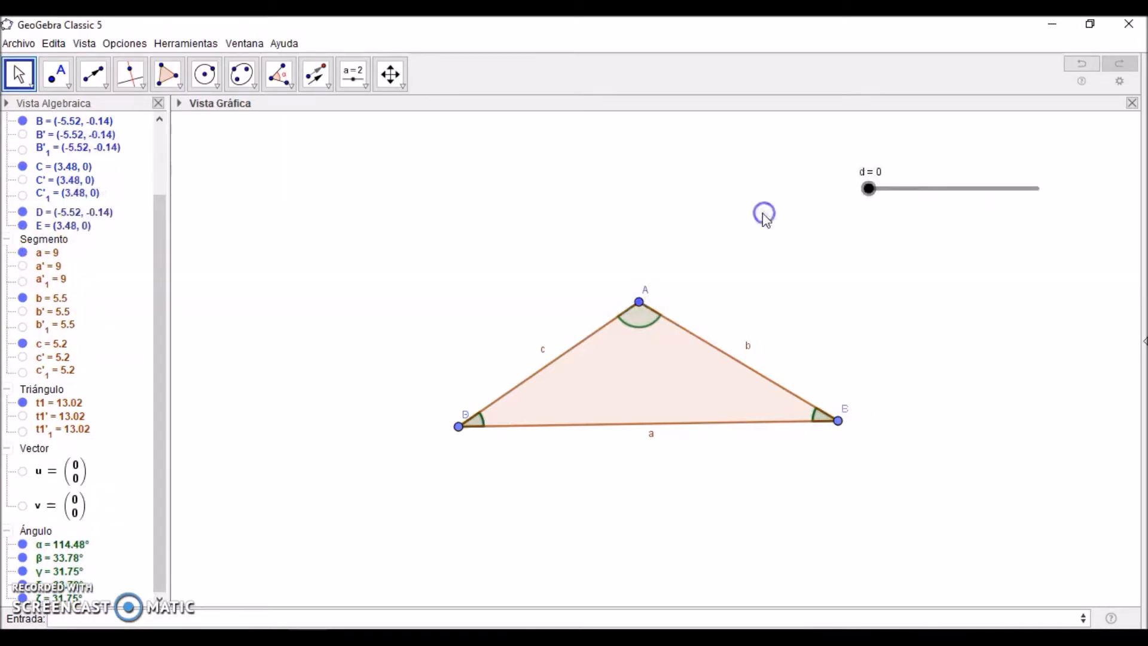
{"action": "left_click_drag", "start_coordinate": [871, 192], "coordinate": [1049, 211]}
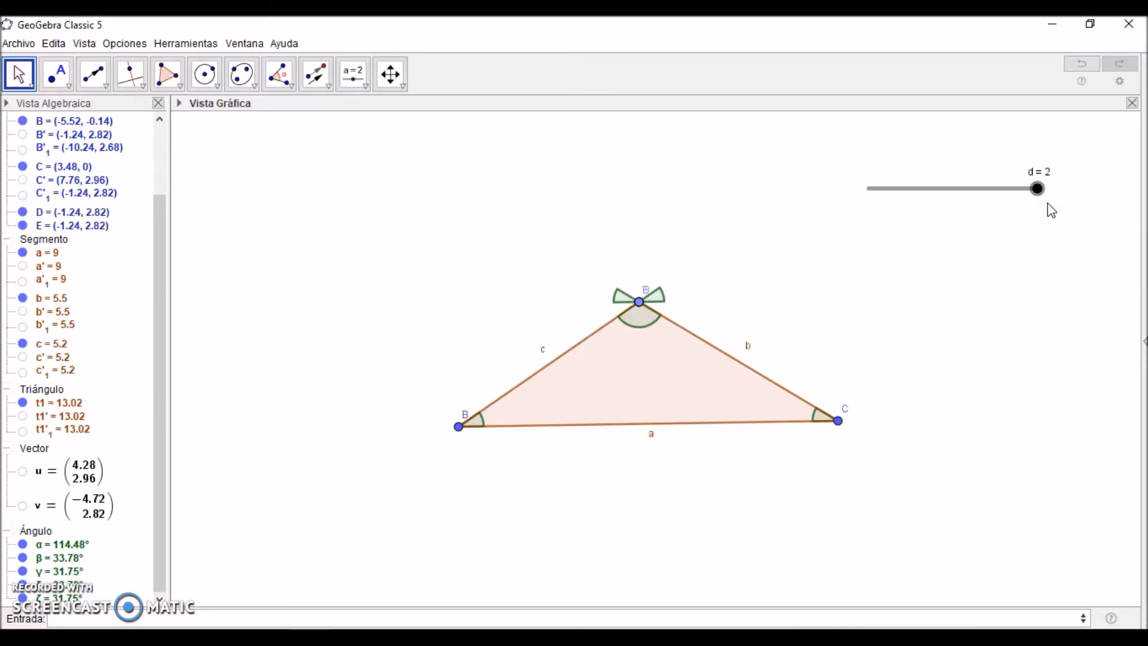
Step: Return slider d to 0 and create an angle slider ε from 0° to 180° with an increment of 1
{"action": "left_click_drag", "start_coordinate": [1040, 191], "coordinate": [861, 192]}
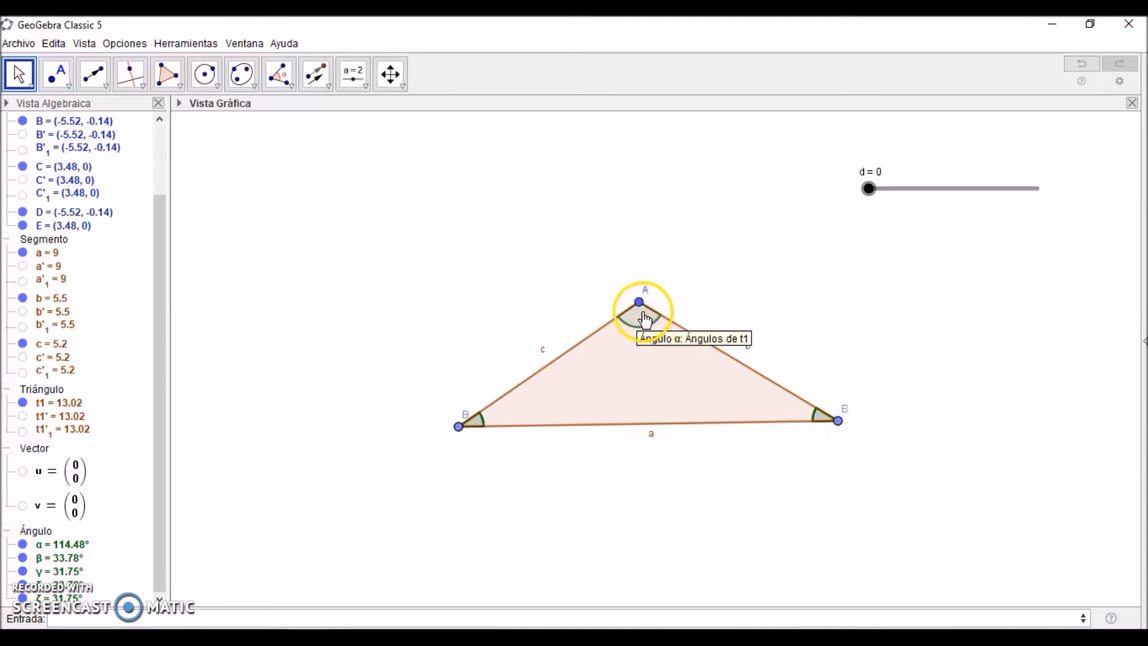
{"action": "left_click", "coordinate": [365, 86]}
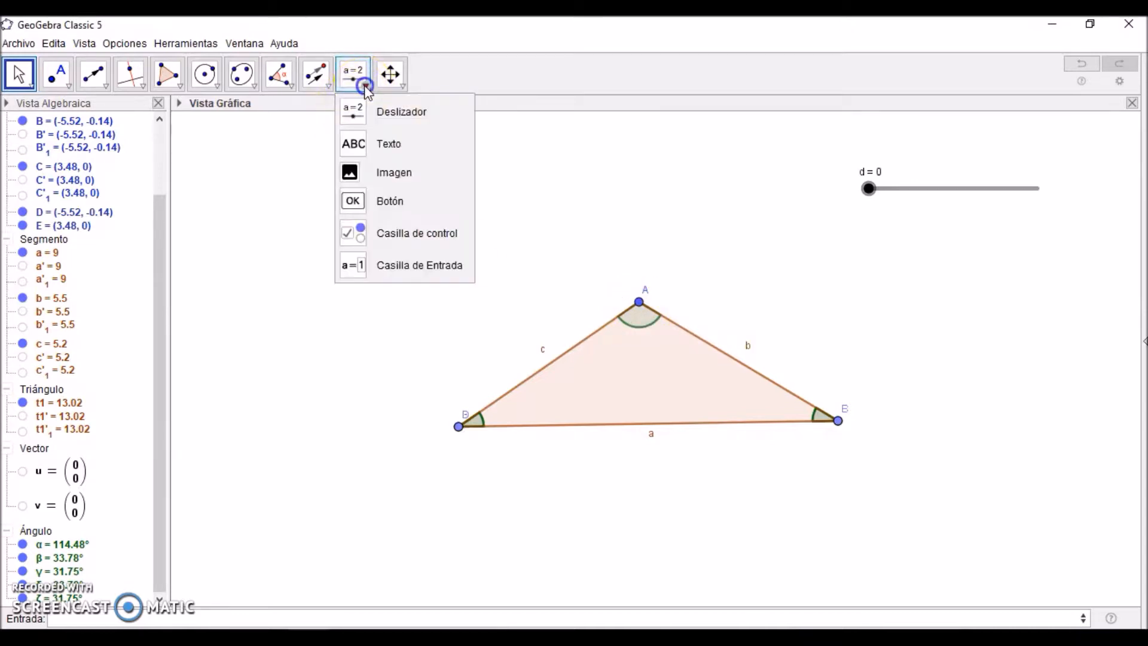
{"action": "left_click", "coordinate": [360, 110]}
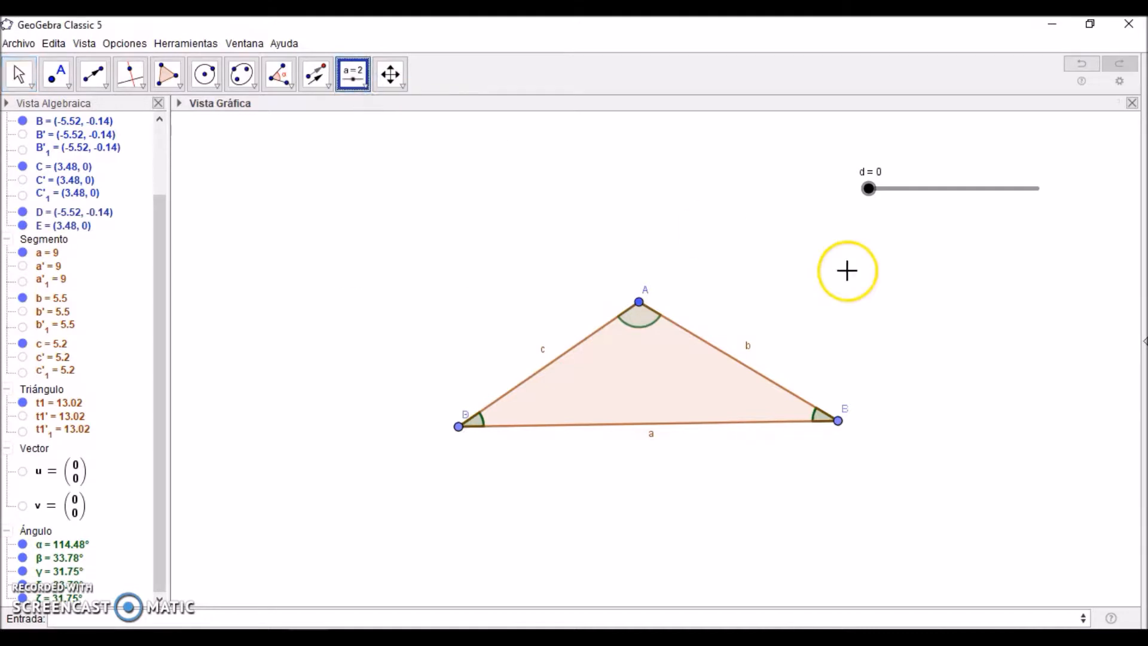
{"action": "left_click", "coordinate": [863, 249]}
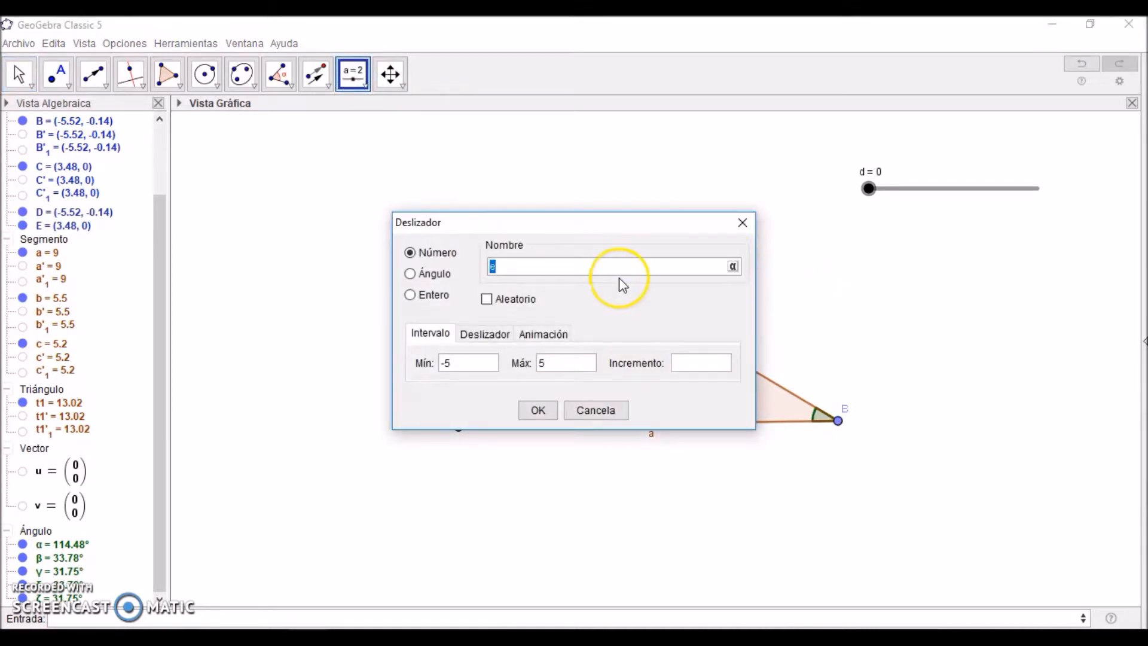
{"action": "left_click", "coordinate": [411, 274]}
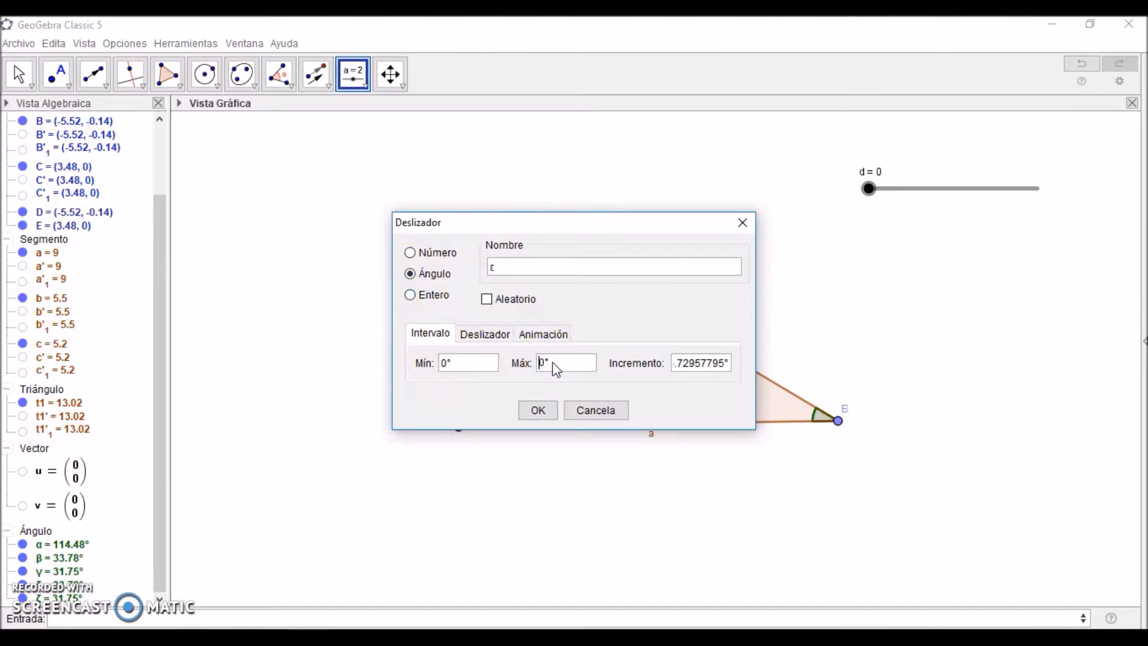
{"action": "type", "text": "18"}
{"action": "left_click_drag", "start_coordinate": [729, 363], "coordinate": [620, 362]}
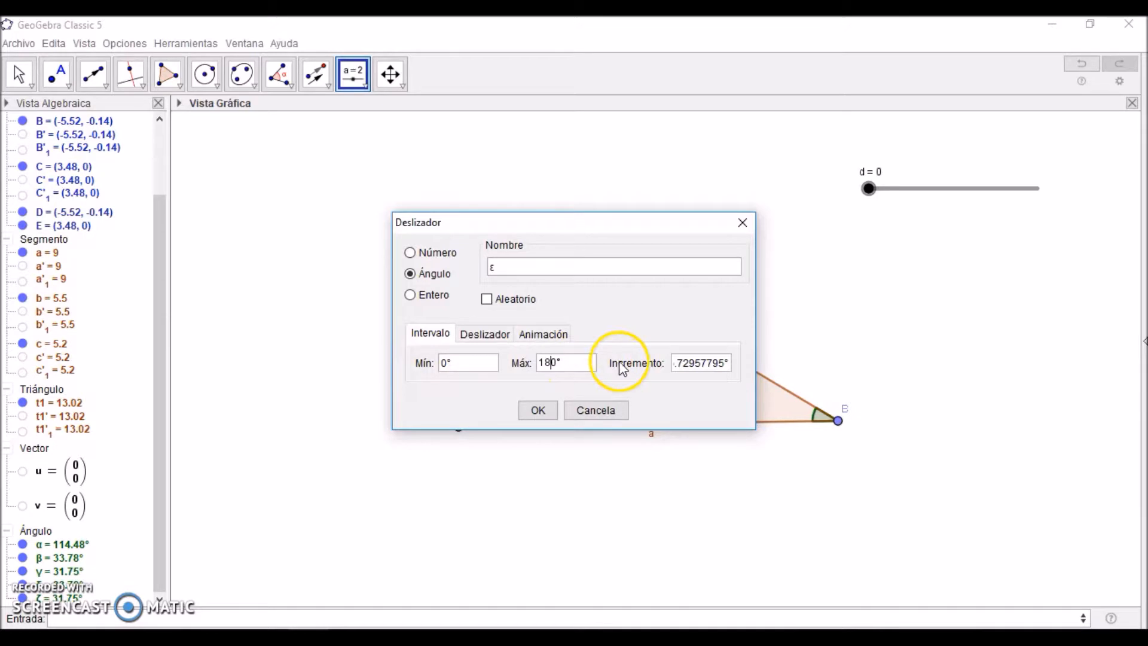
{"action": "type", "text": "1"}
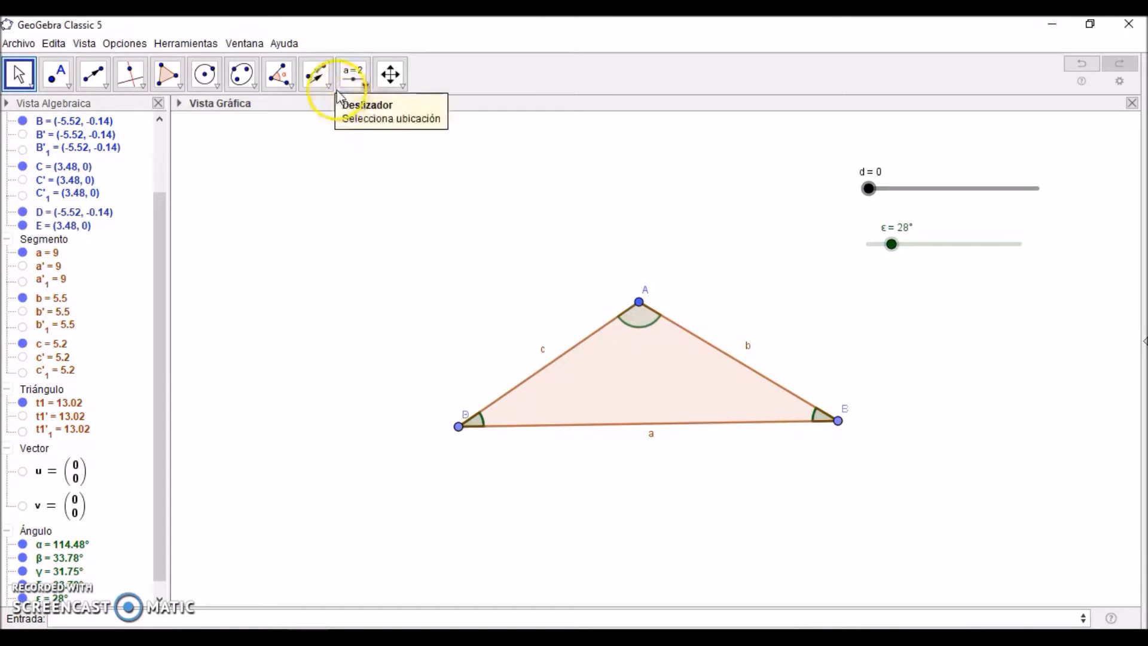
Step: Rotate the original triangle t1 about vertex A by the angle of slider ε
{"action": "left_click", "coordinate": [330, 88]}
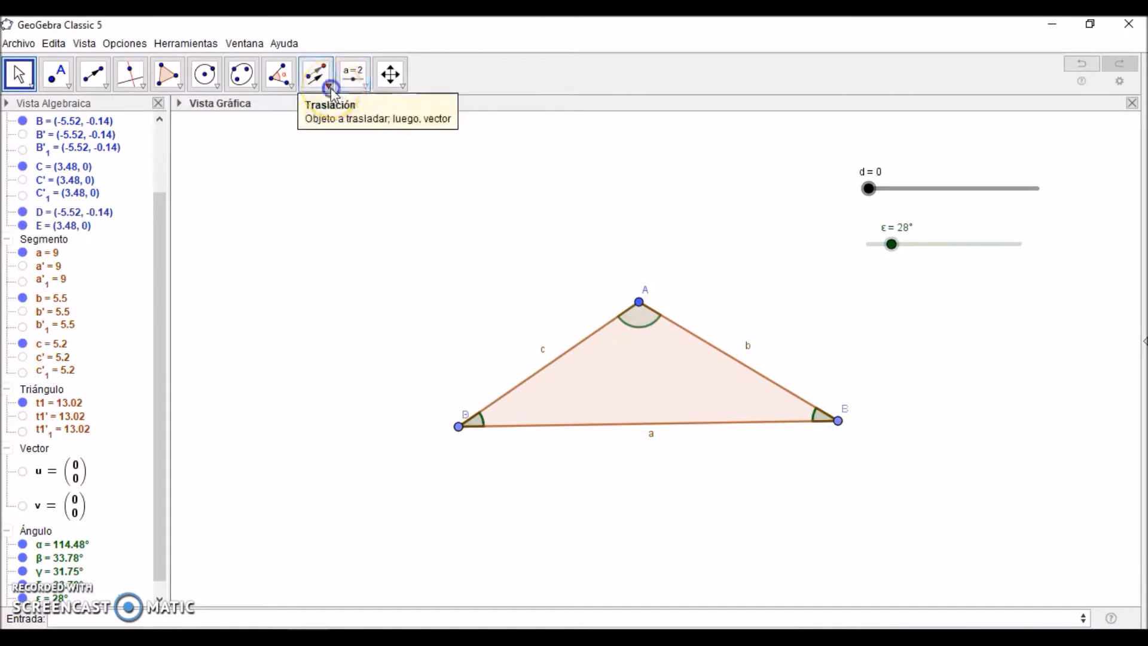
{"action": "left_click", "coordinate": [339, 210]}
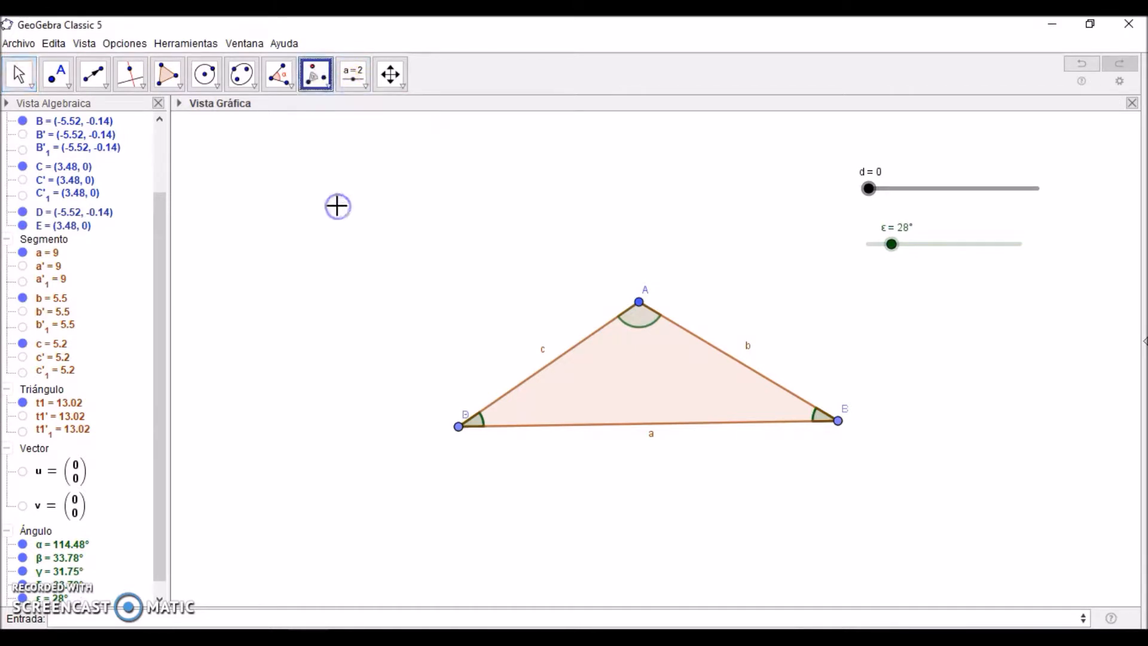
{"action": "left_click", "coordinate": [632, 394]}
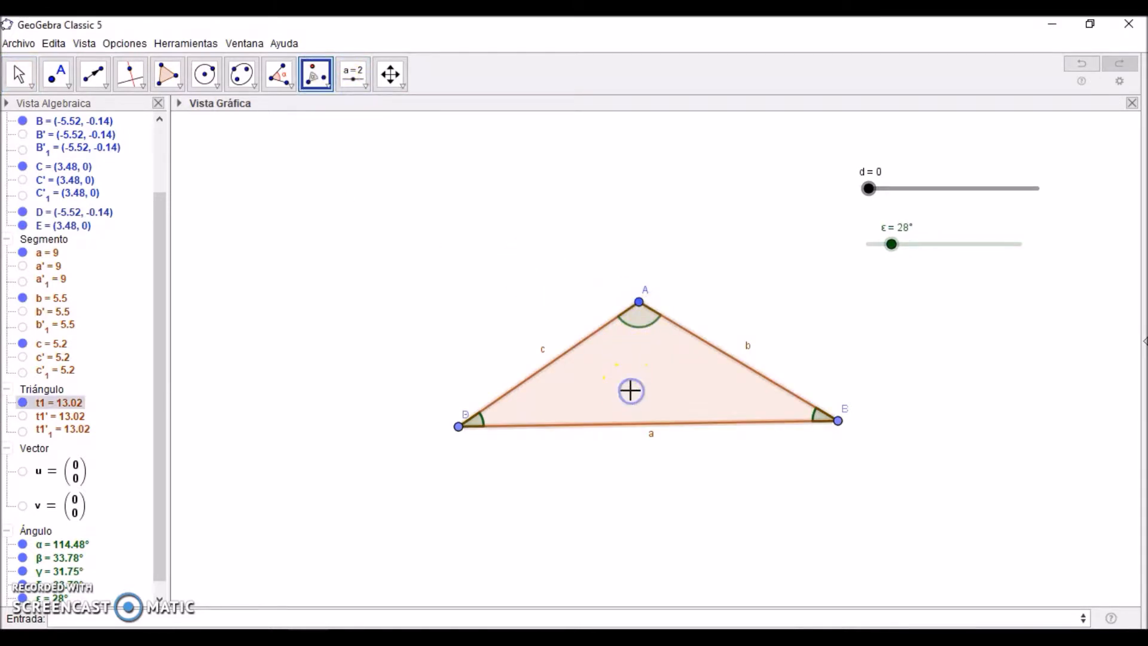
{"action": "left_click", "coordinate": [639, 304]}
{"action": "left_click", "coordinate": [660, 304]}
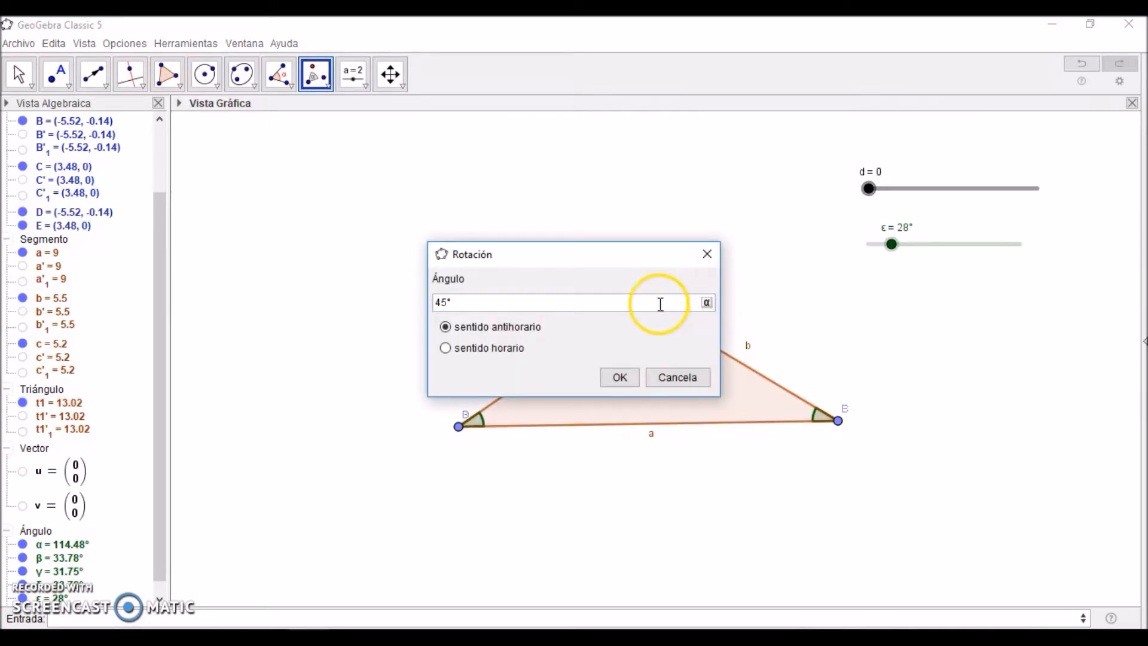
{"action": "key", "text": "BackSpace"}
{"action": "key", "text": "BackSpace"}
{"action": "key", "text": "BackSpace"}
{"action": "left_click", "coordinate": [706, 302]}
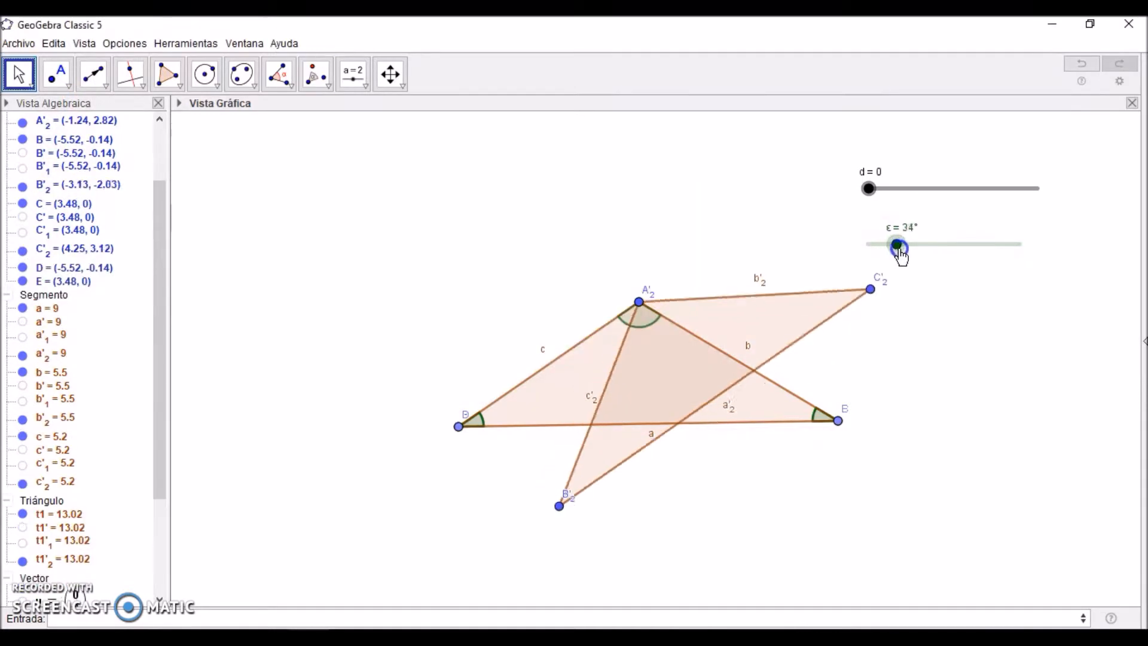
Step: Set slider ε to 180° and measure the rotated triangle's interior angle at A'2, from B'2 to C'2
{"action": "left_click_drag", "start_coordinate": [898, 247], "coordinate": [1038, 264]}
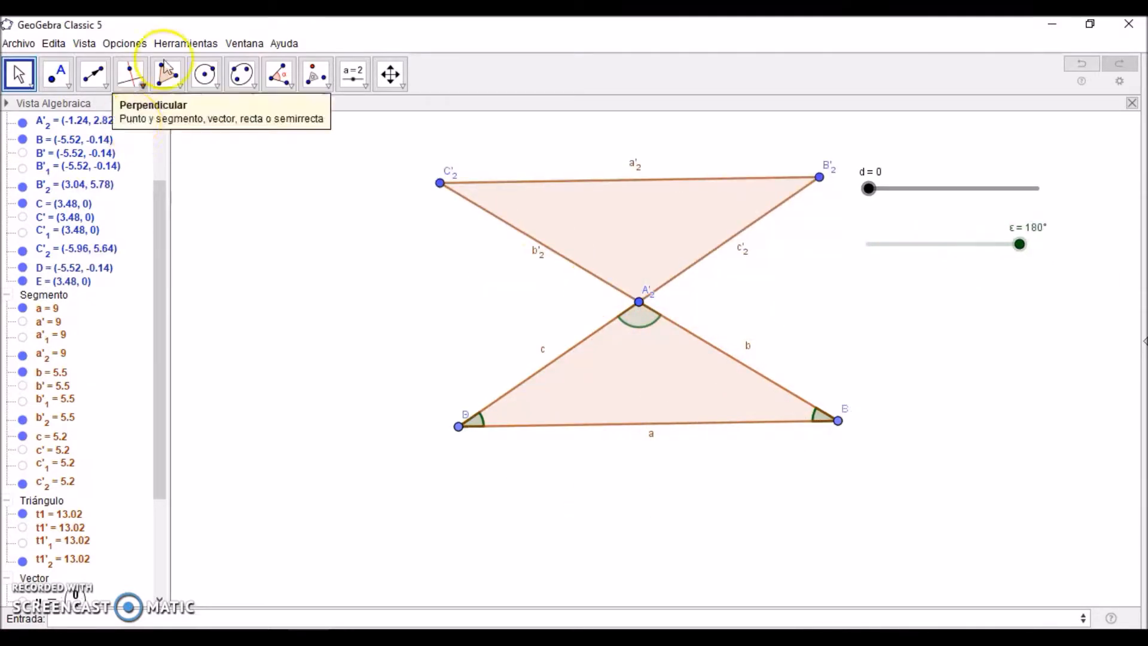
{"action": "left_click", "coordinate": [279, 74]}
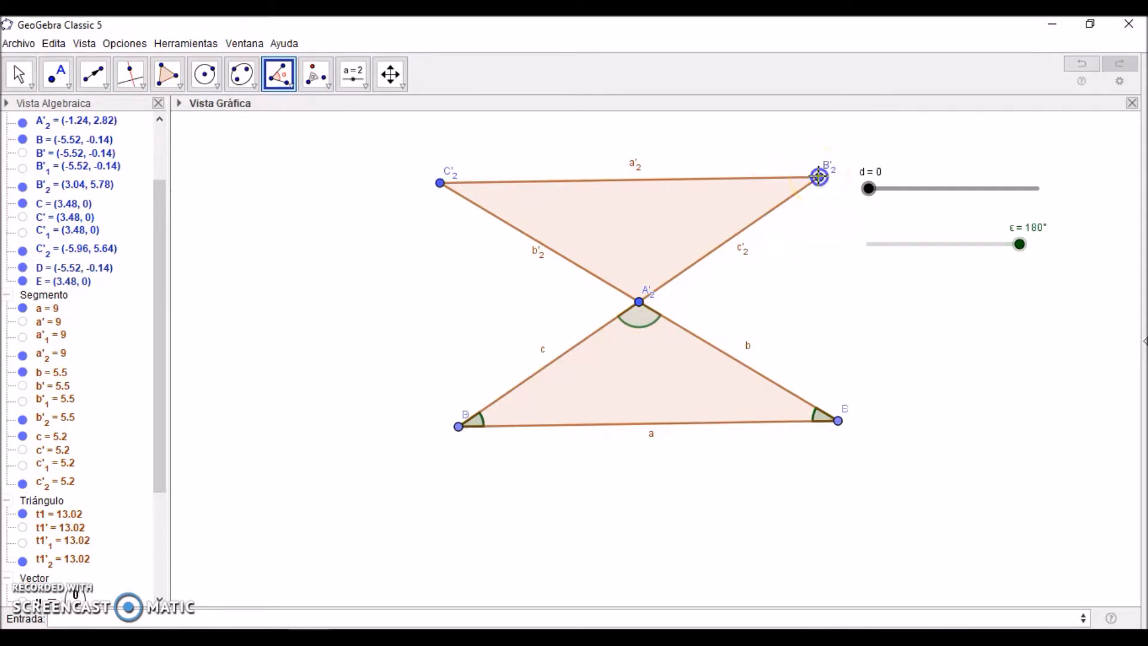
{"action": "left_click", "coordinate": [818, 177]}
{"action": "left_click", "coordinate": [639, 303]}
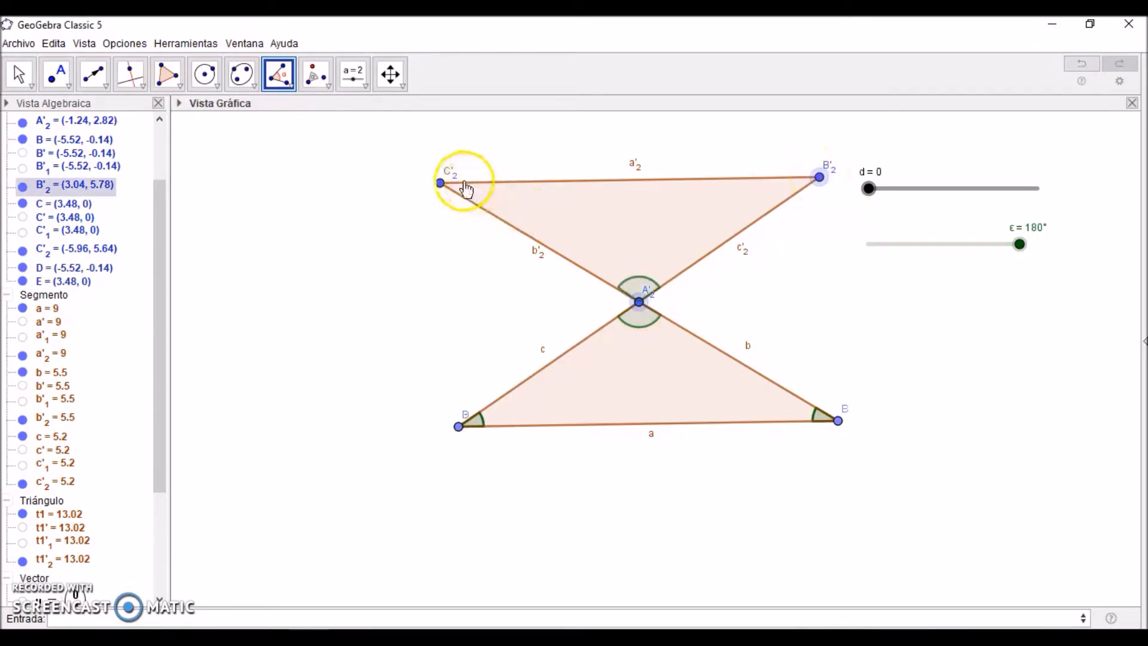
{"action": "left_click", "coordinate": [440, 182]}
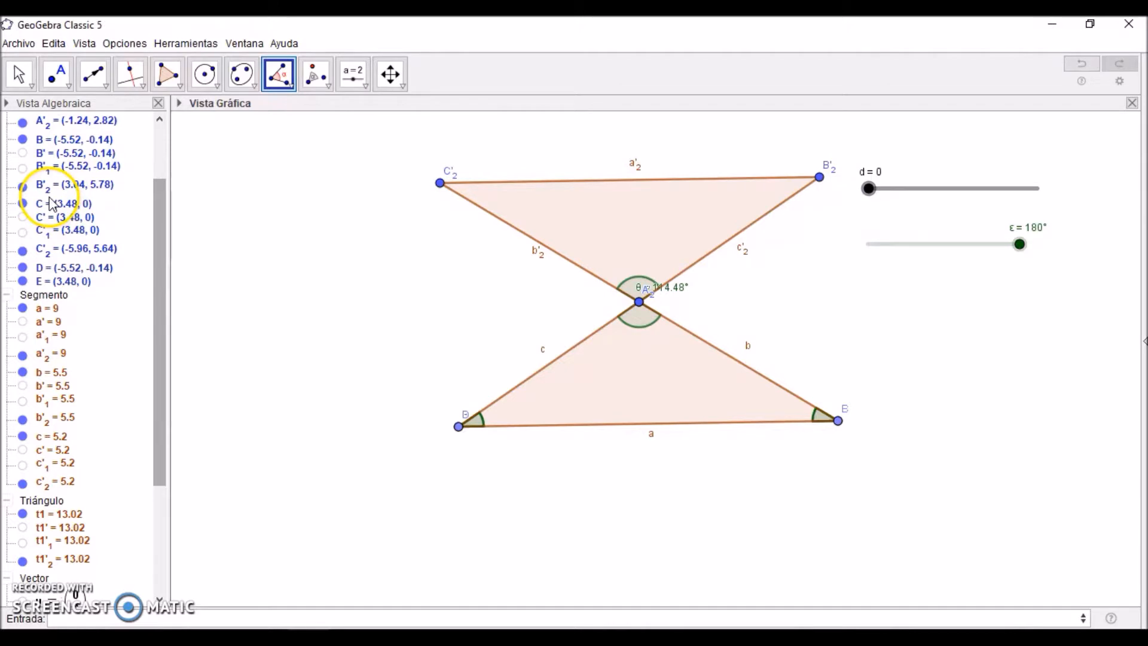
Step: Hide the rotated triangle with its vertices and sides, and sweep slider d to 2 and slider ε to 180° to test the movement
{"action": "left_click_drag", "start_coordinate": [160, 226], "coordinate": [165, 167]}
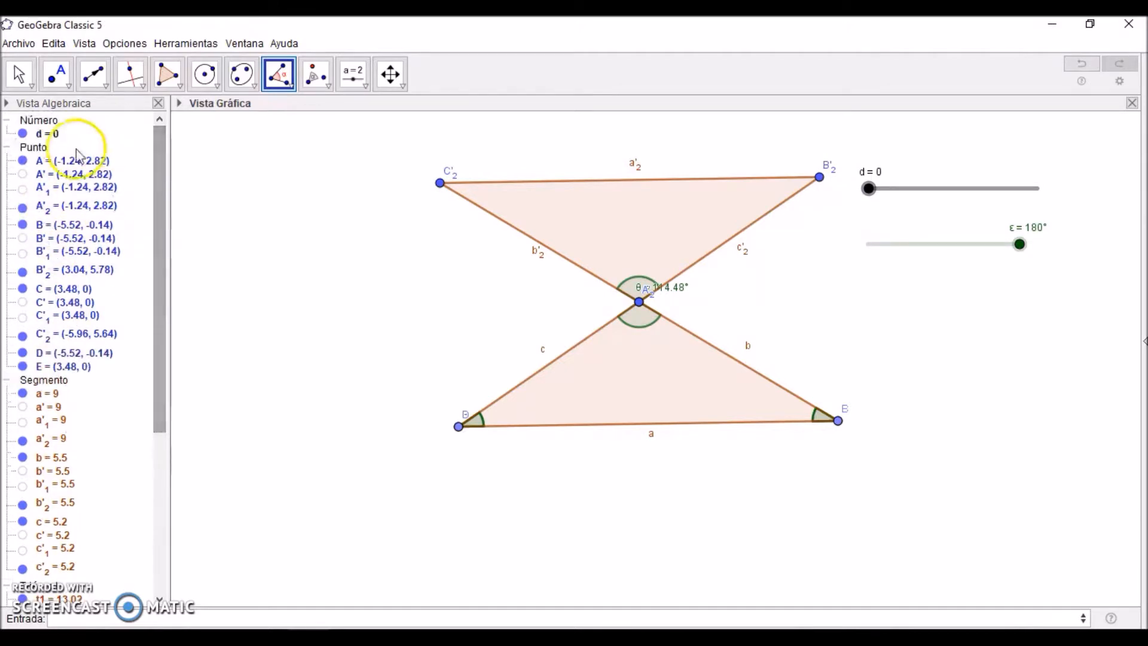
{"action": "left_click", "coordinate": [21, 209]}
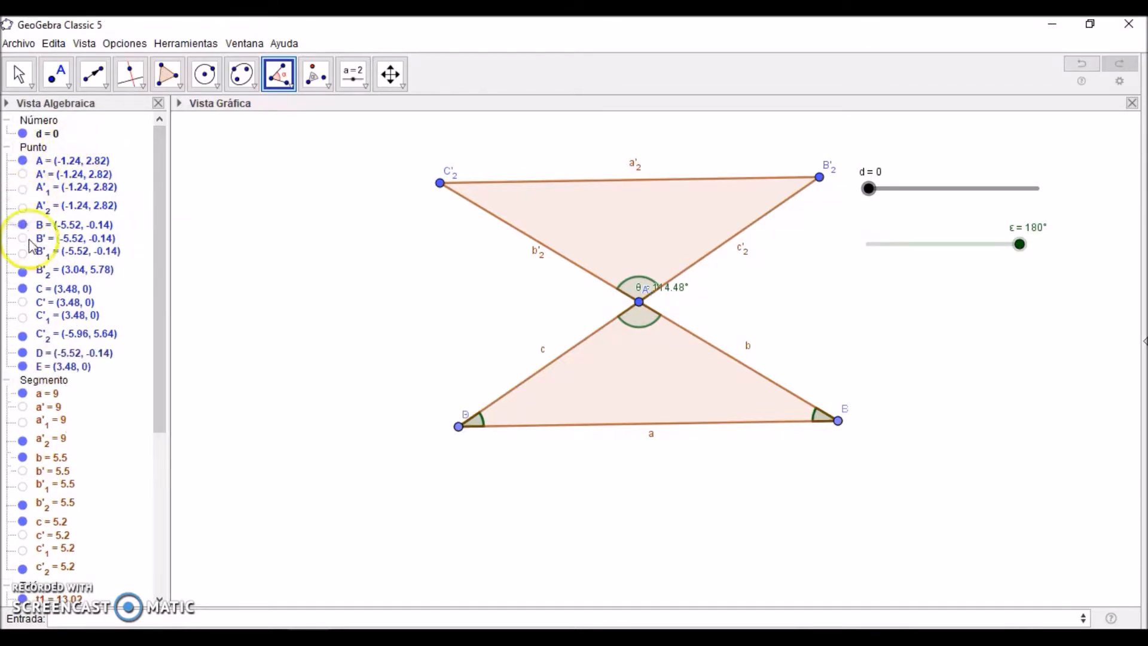
{"action": "left_click", "coordinate": [21, 274]}
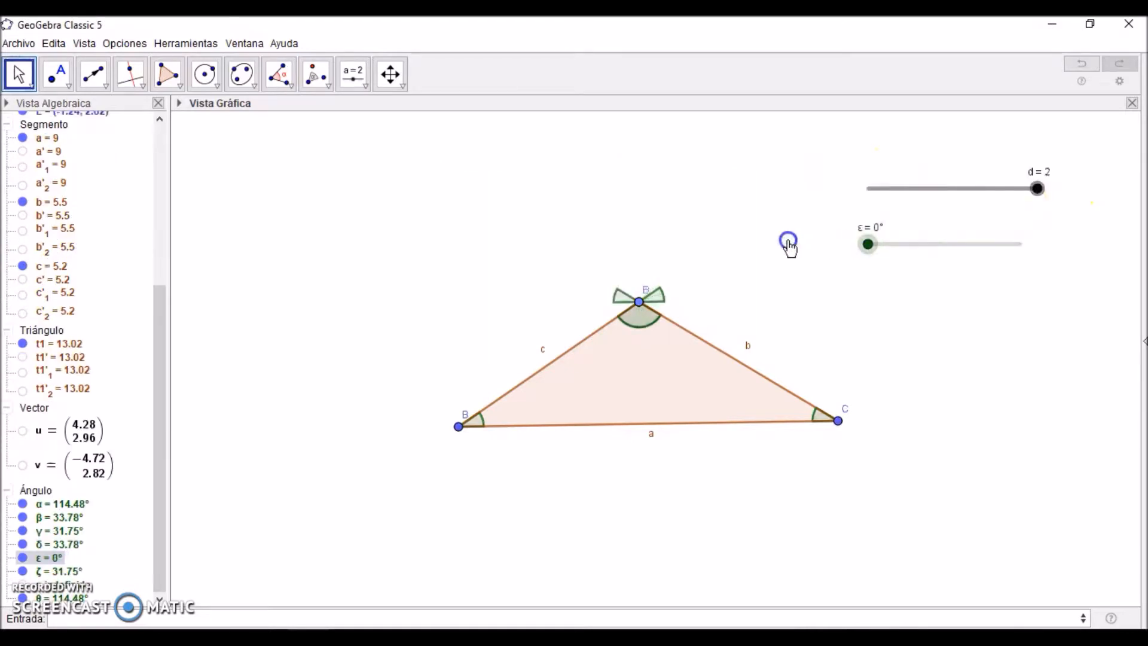
{"action": "left_click_drag", "start_coordinate": [1038, 192], "coordinate": [1077, 187]}
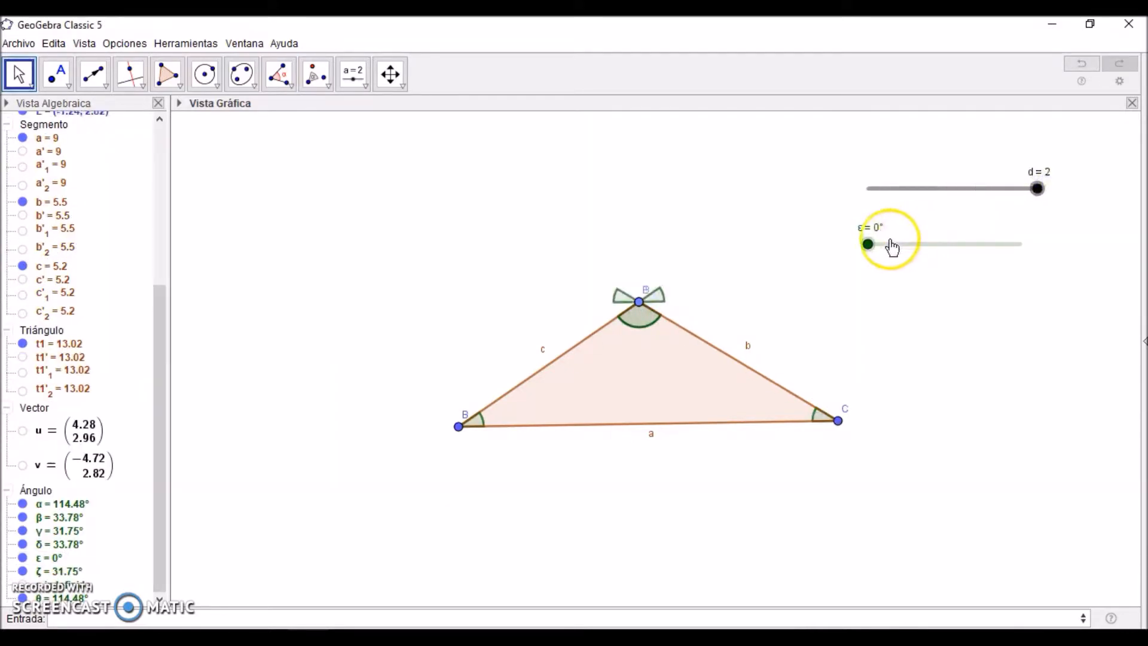
{"action": "left_click_drag", "start_coordinate": [871, 246], "coordinate": [1042, 272]}
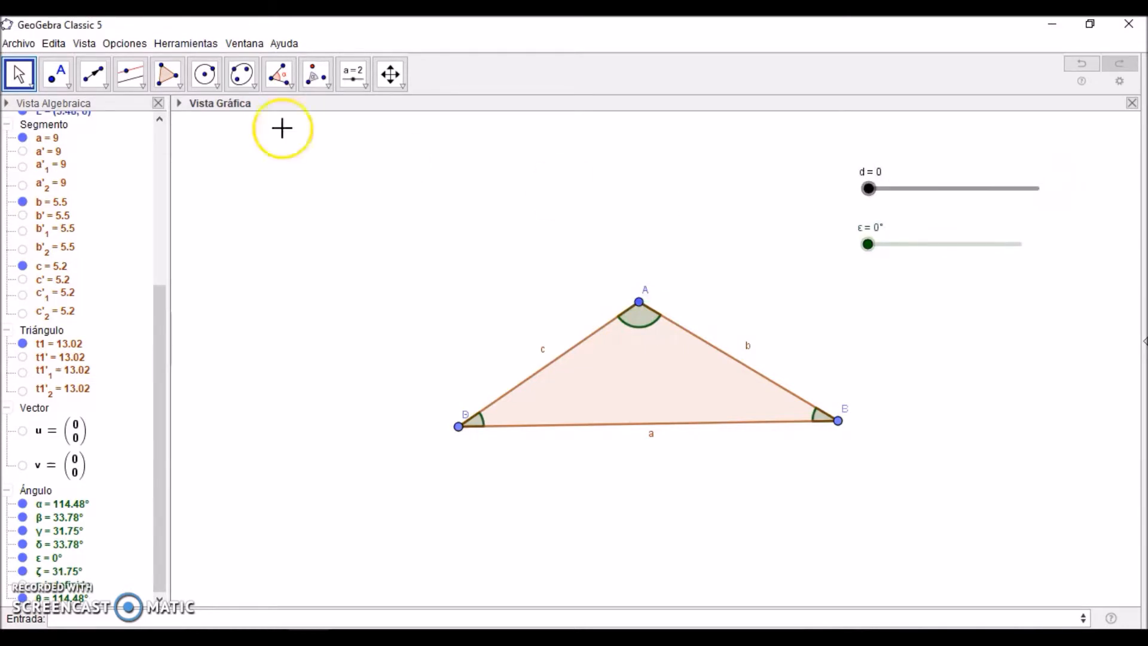
Step: Draw a line through A parallel to side a and place points on it at about (-5.82, 2.75) and (3.82, 2.9)
{"action": "left_click", "coordinate": [131, 74]}
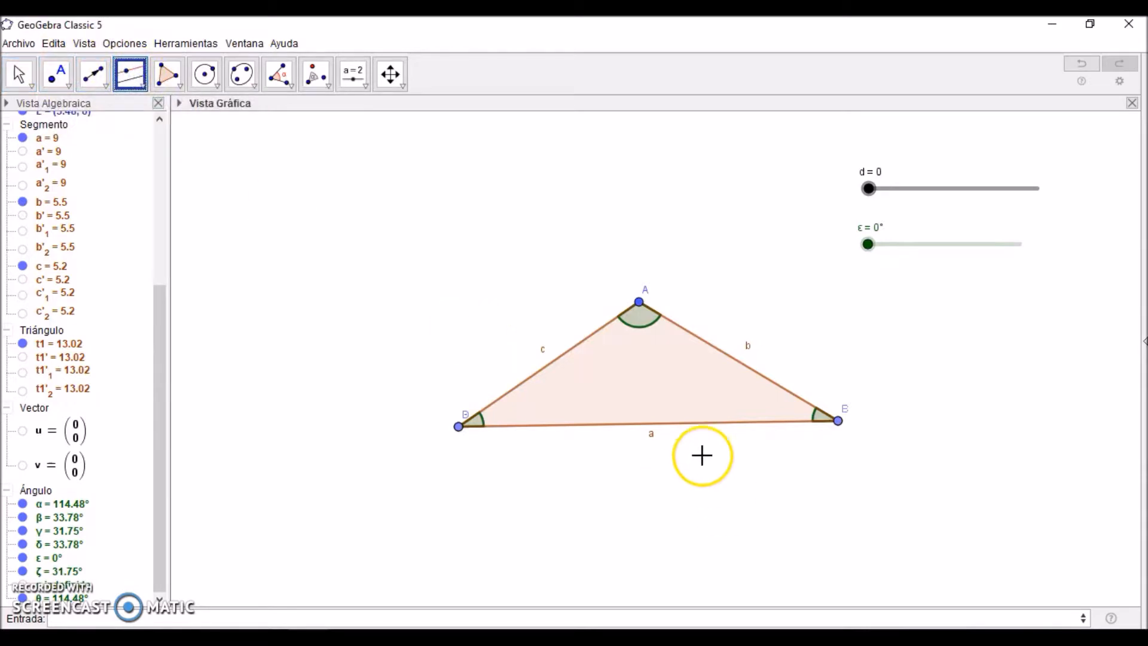
{"action": "left_click", "coordinate": [686, 425]}
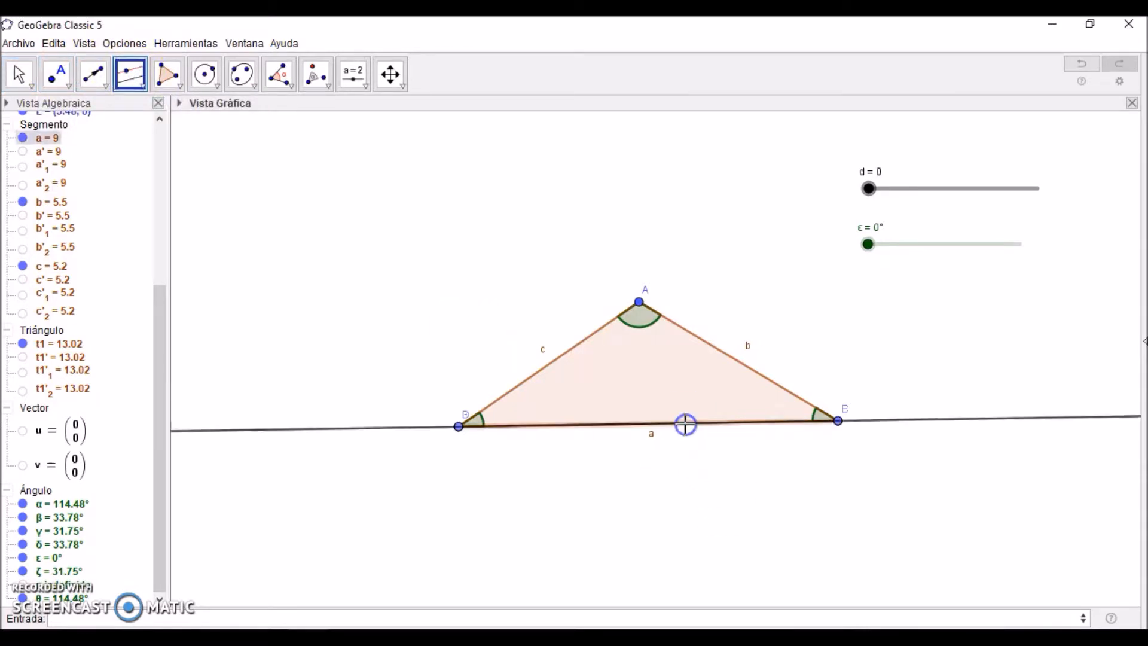
{"action": "left_click", "coordinate": [639, 302]}
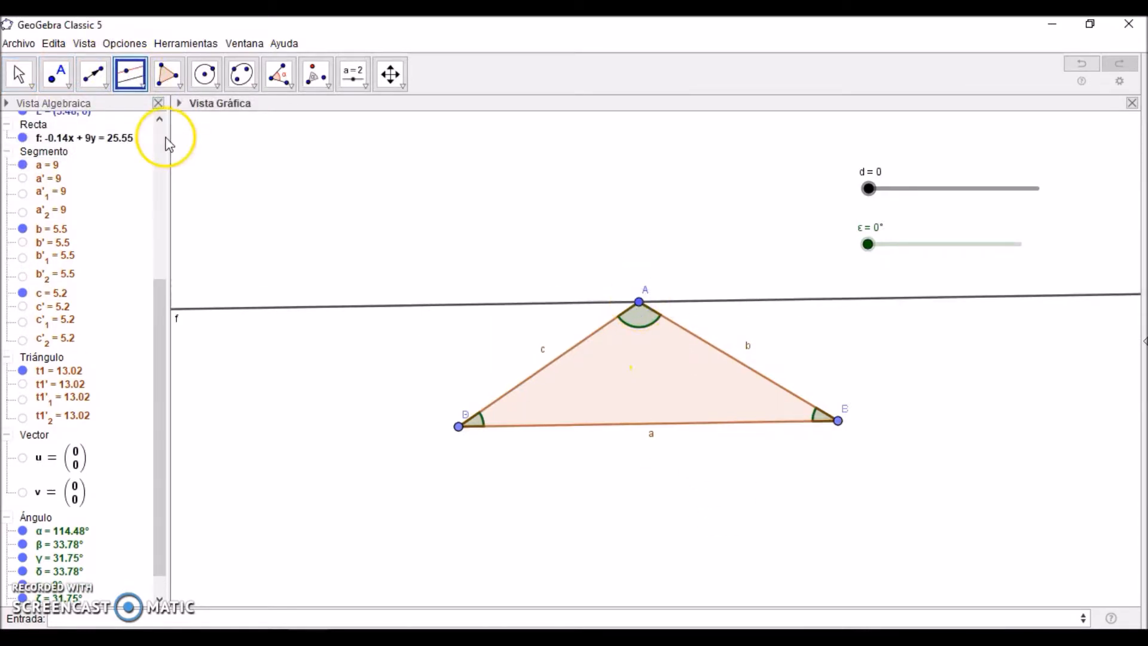
{"action": "left_click", "coordinate": [56, 76]}
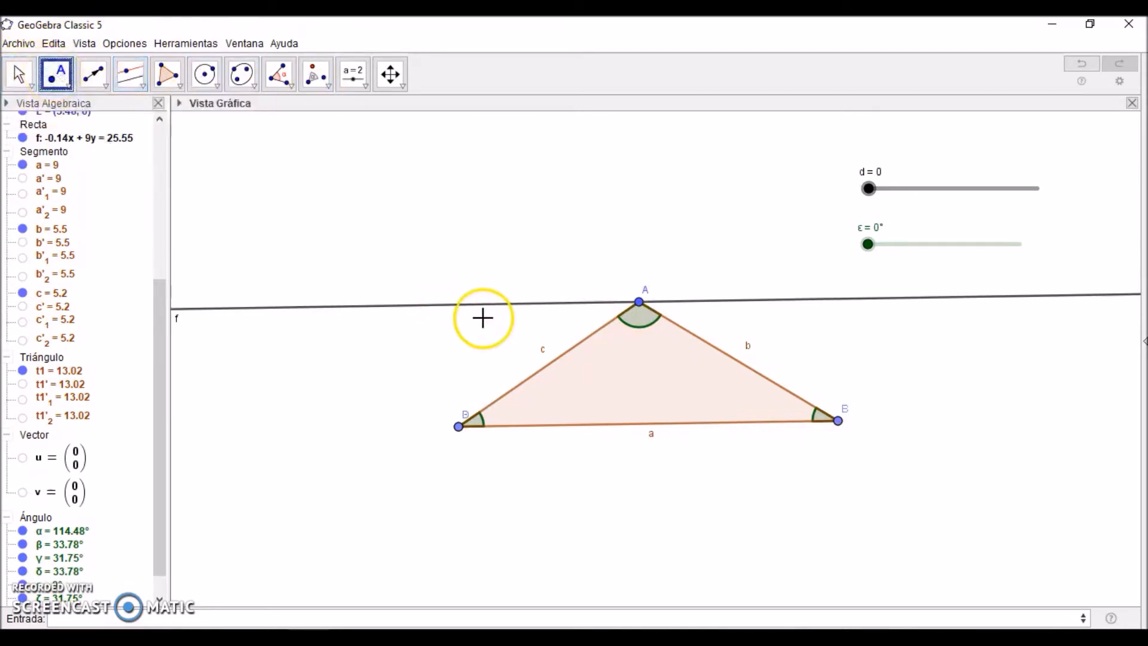
{"action": "left_click", "coordinate": [447, 305]}
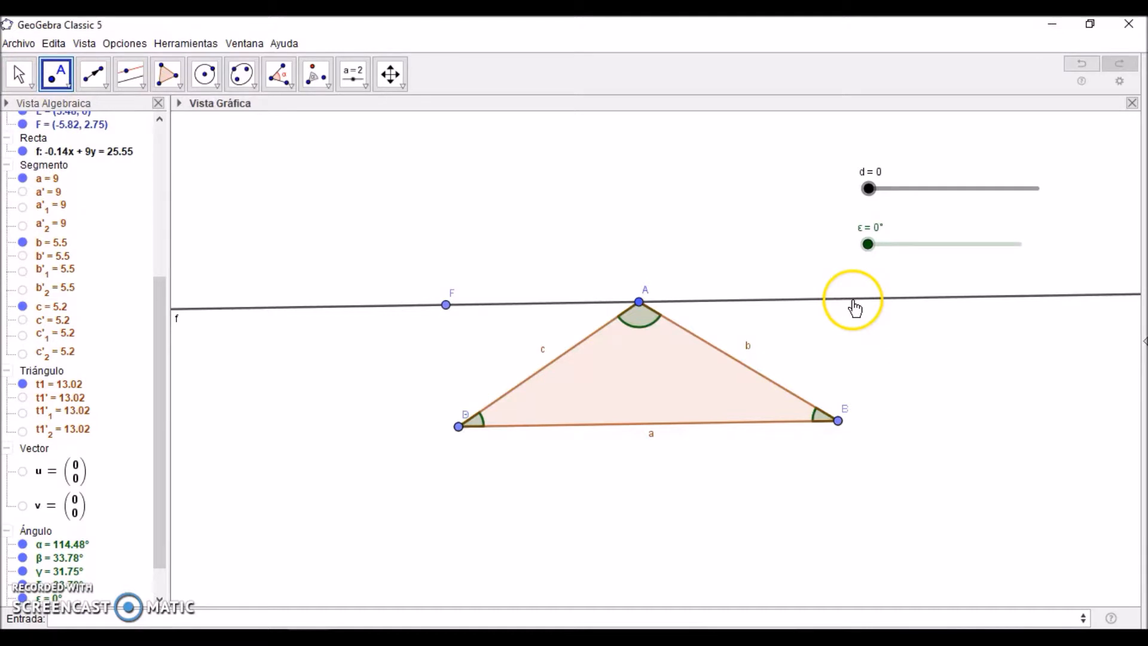
{"action": "left_click", "coordinate": [852, 299]}
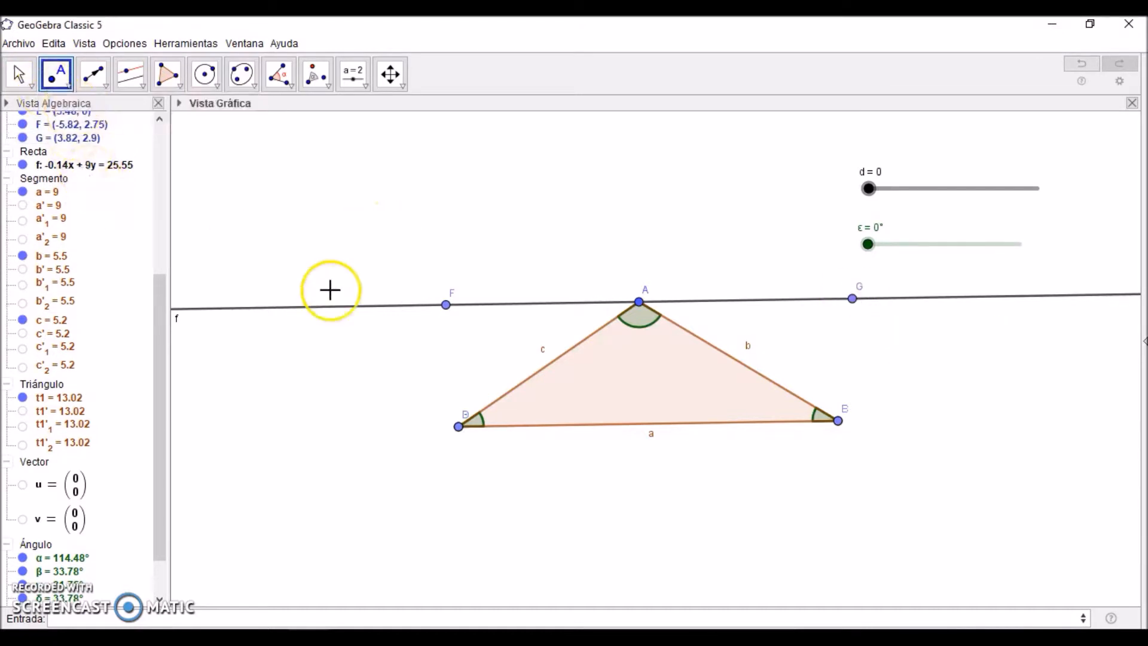
Step: Make point F on the parallel line a fixed object
{"action": "right_click", "coordinate": [446, 308]}
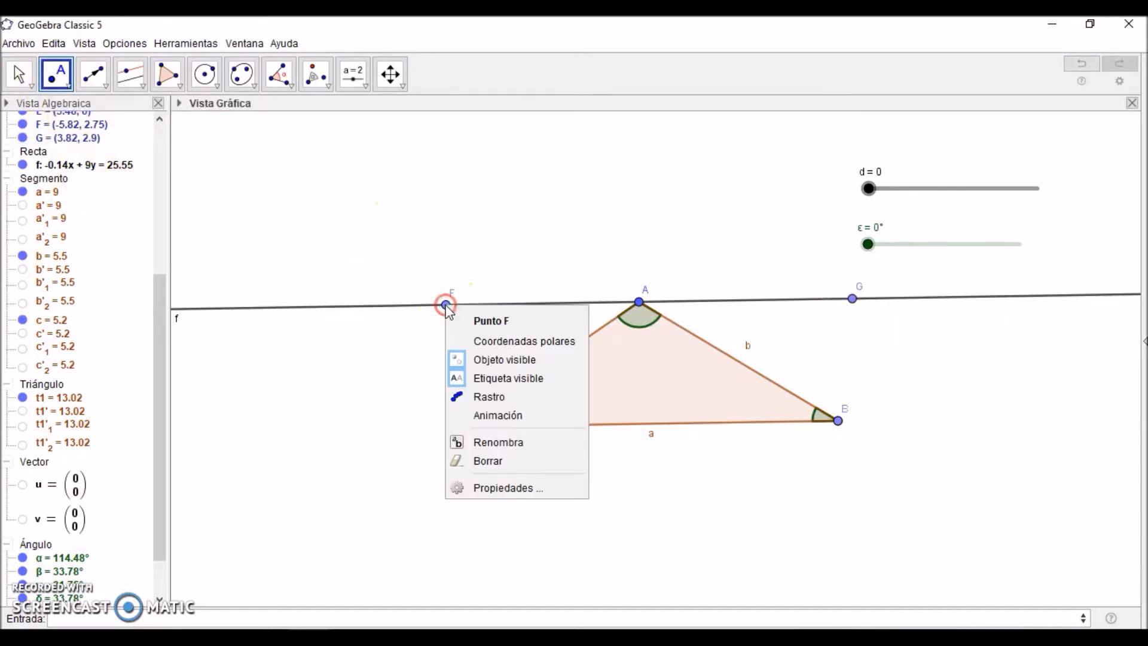
{"action": "left_click", "coordinate": [499, 489]}
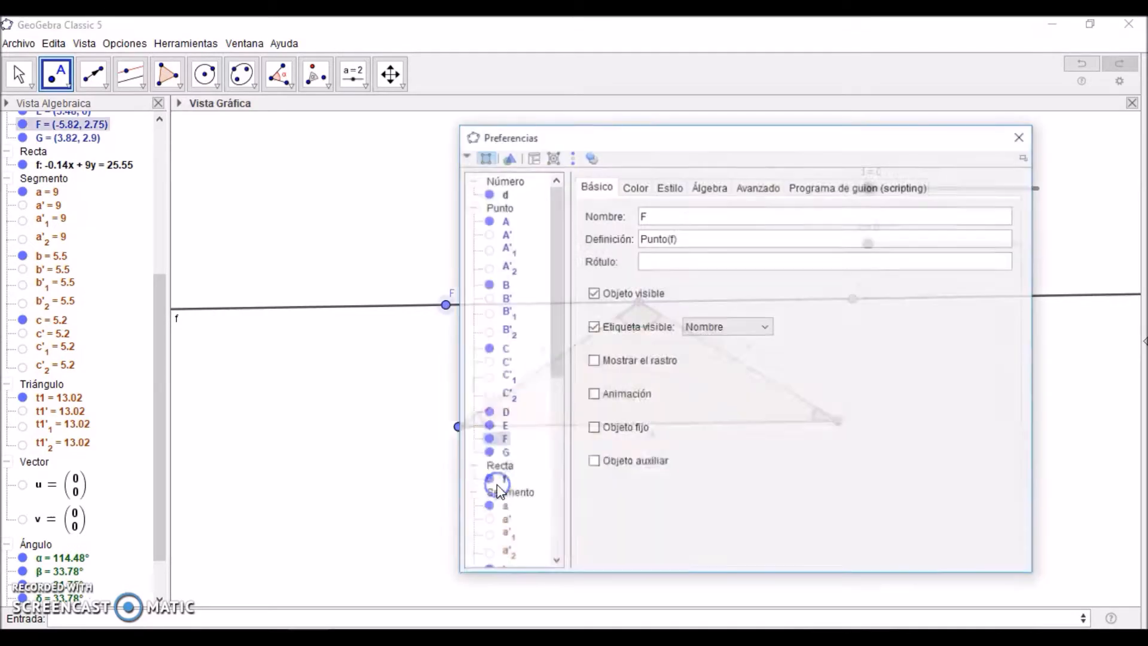
{"action": "left_click", "coordinate": [593, 428]}
{"action": "left_click_drag", "start_coordinate": [759, 134], "coordinate": [394, 159]}
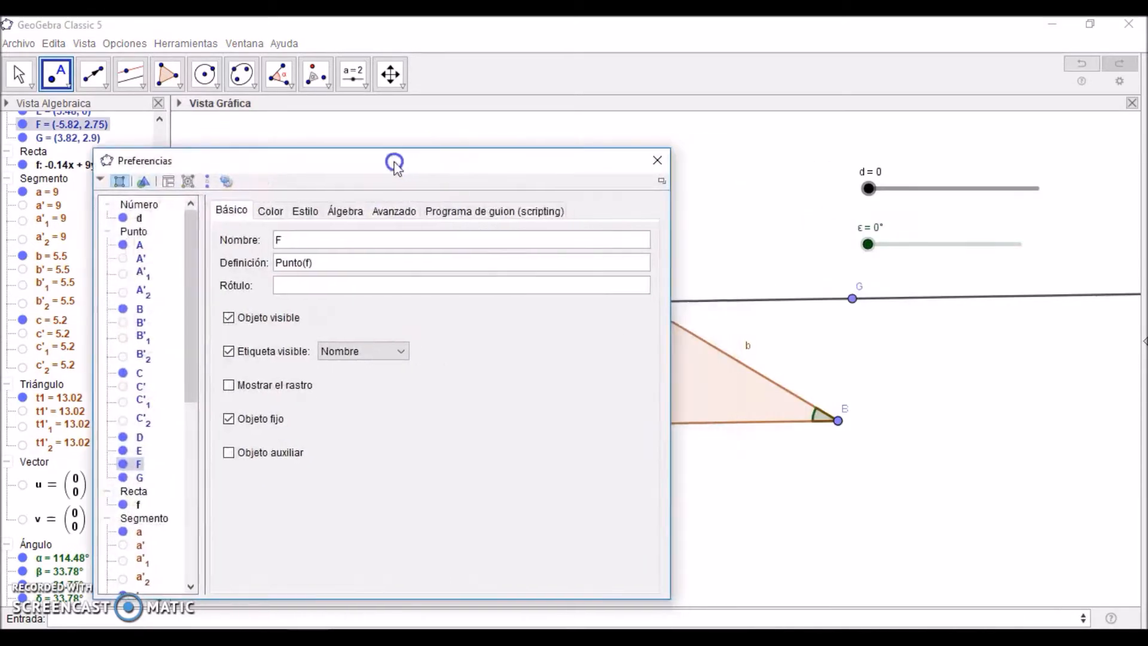
{"action": "left_click", "coordinate": [851, 305]}
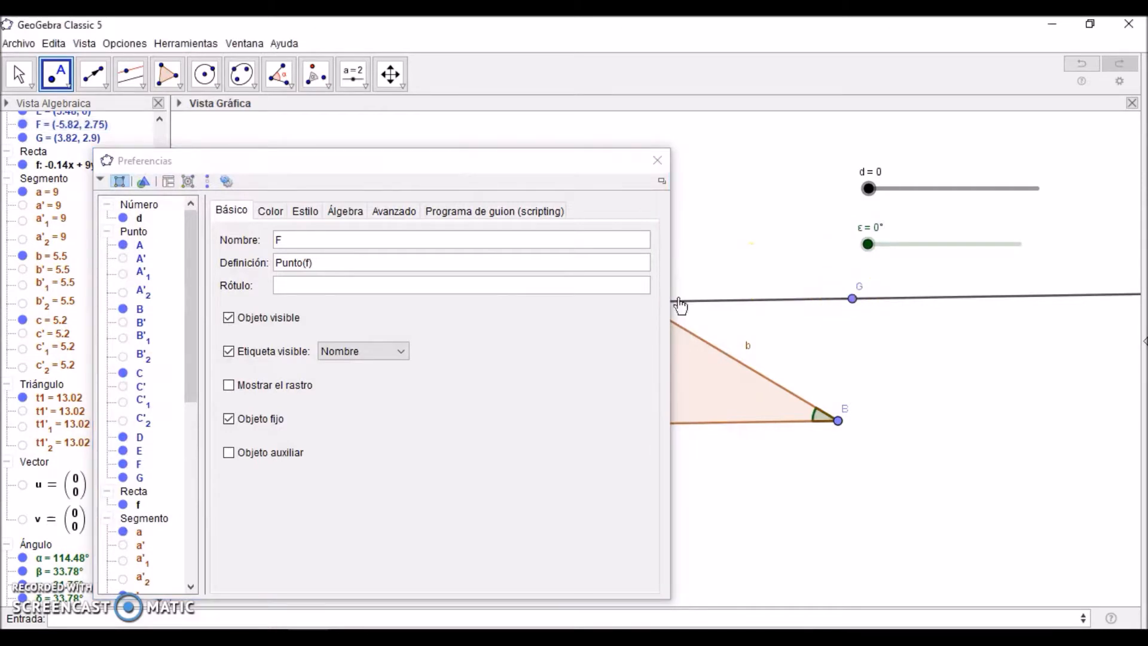
{"action": "left_click", "coordinate": [657, 160]}
Step: Hide the parallel line f and draw vectors from A to F and from A to G
{"action": "left_click", "coordinate": [19, 73]}
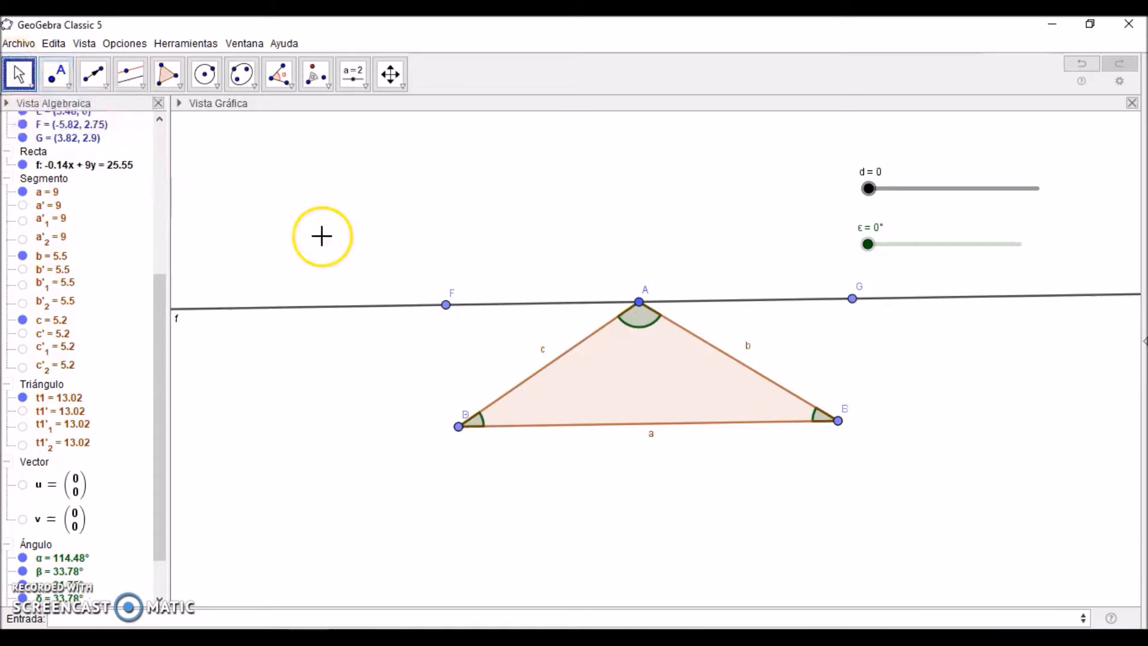
{"action": "left_click", "coordinate": [22, 165]}
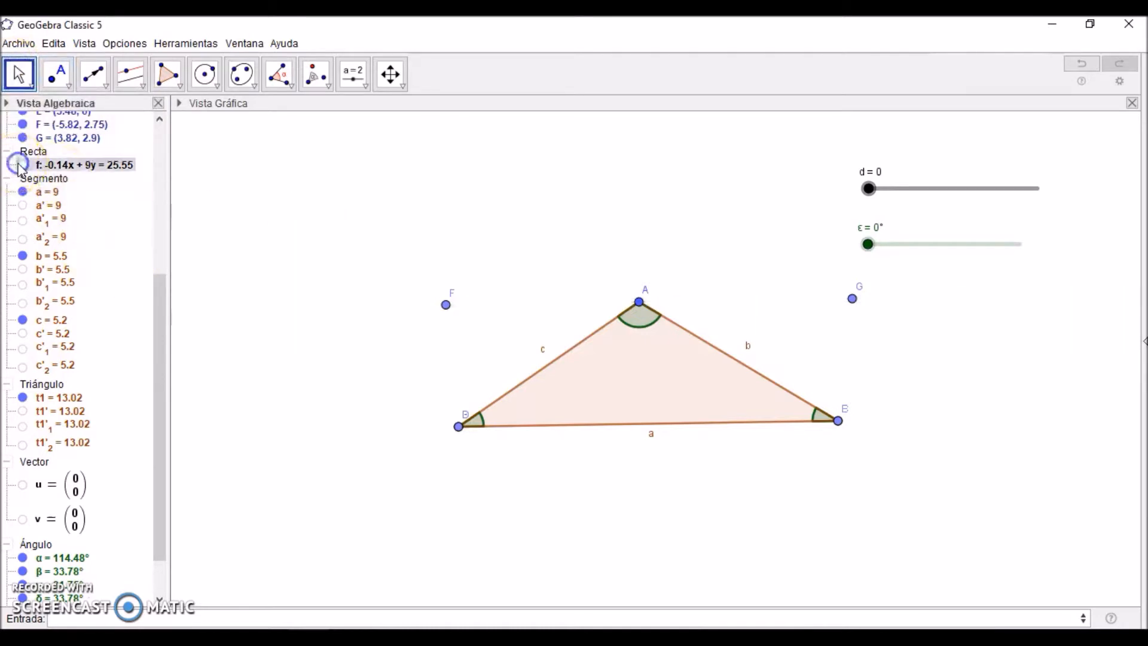
{"action": "left_click", "coordinate": [108, 73]}
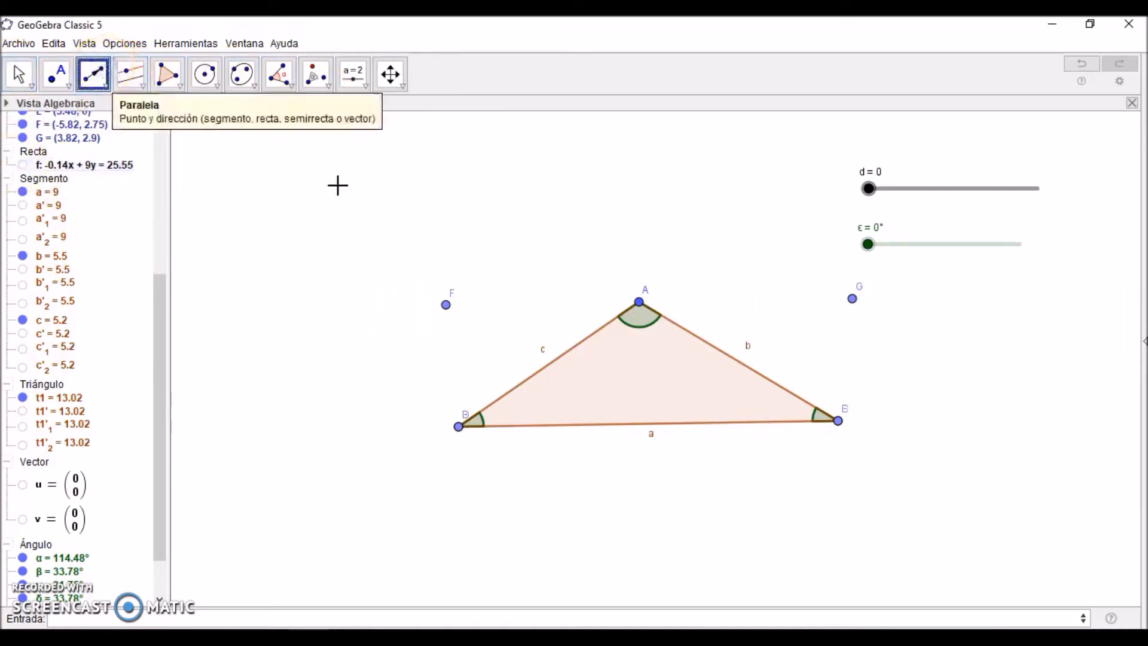
{"action": "left_click", "coordinate": [639, 303]}
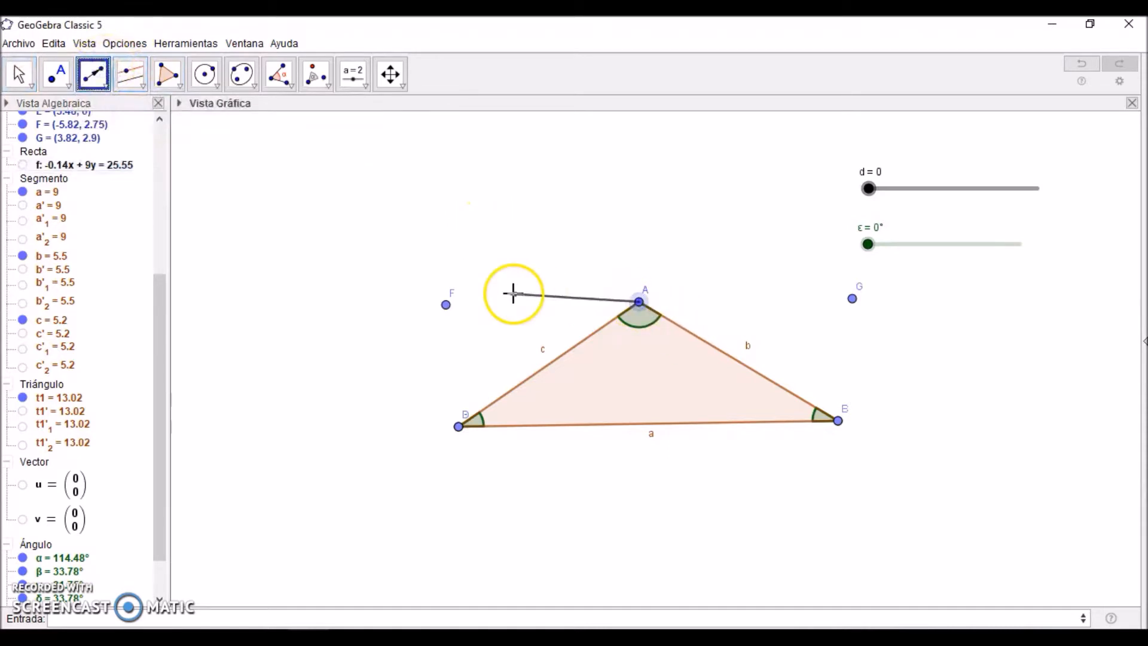
{"action": "left_click", "coordinate": [447, 306]}
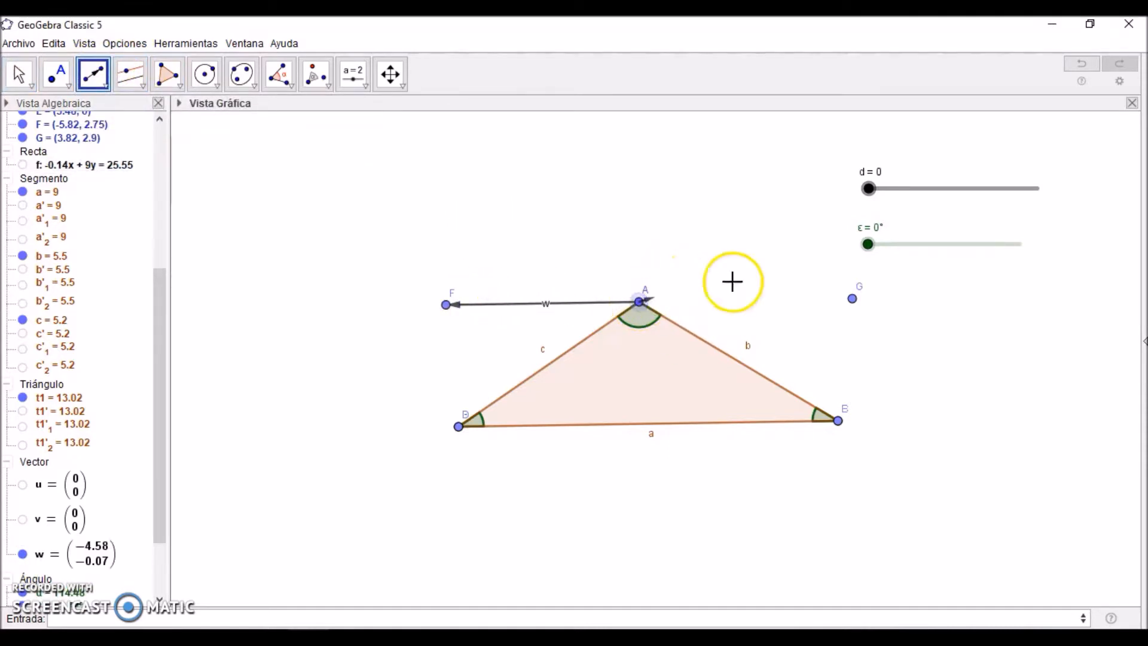
{"action": "left_click", "coordinate": [853, 298]}
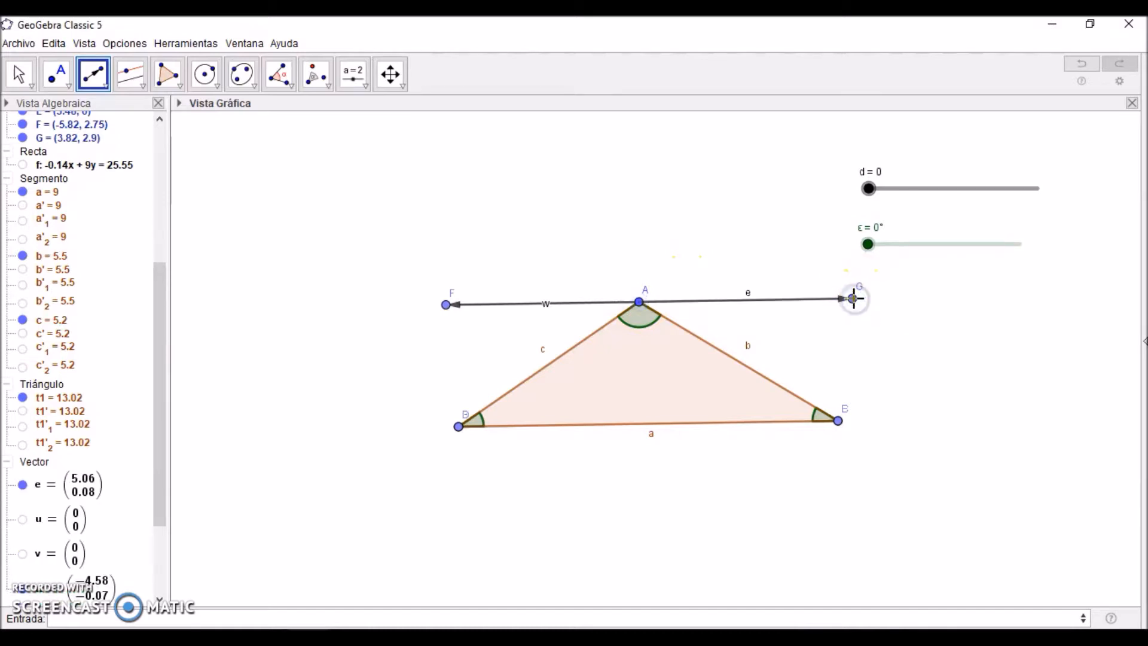
Step: Hide the labels of the vectors running from A to F and from A to G
{"action": "left_click_drag", "start_coordinate": [159, 384], "coordinate": [152, 475]}
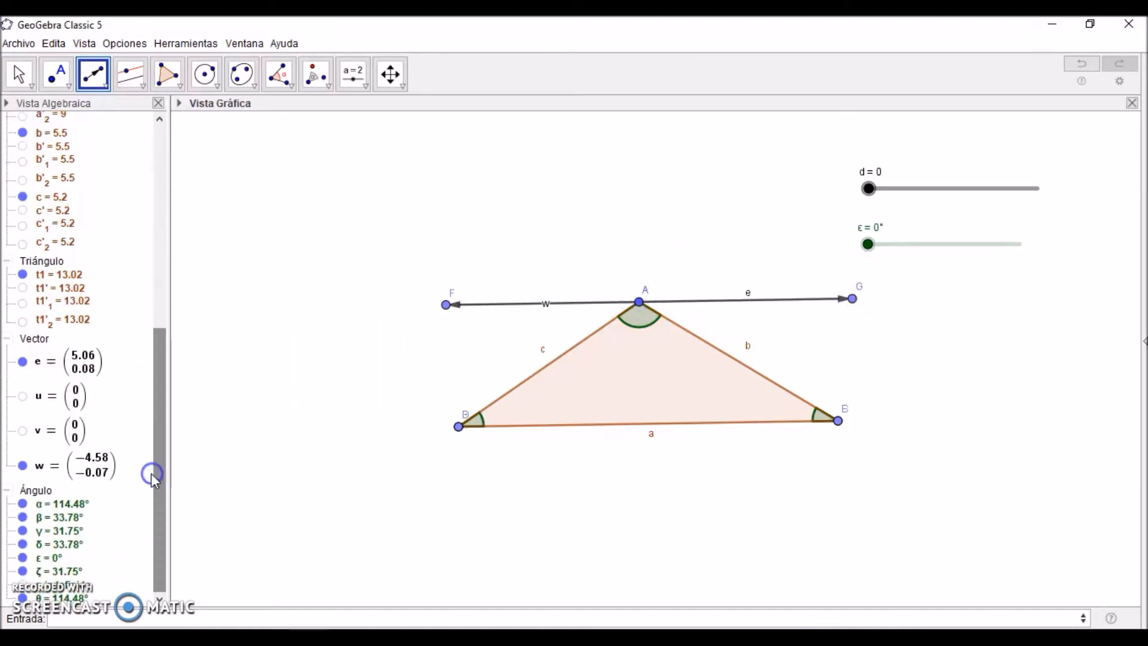
{"action": "right_click", "coordinate": [45, 467]}
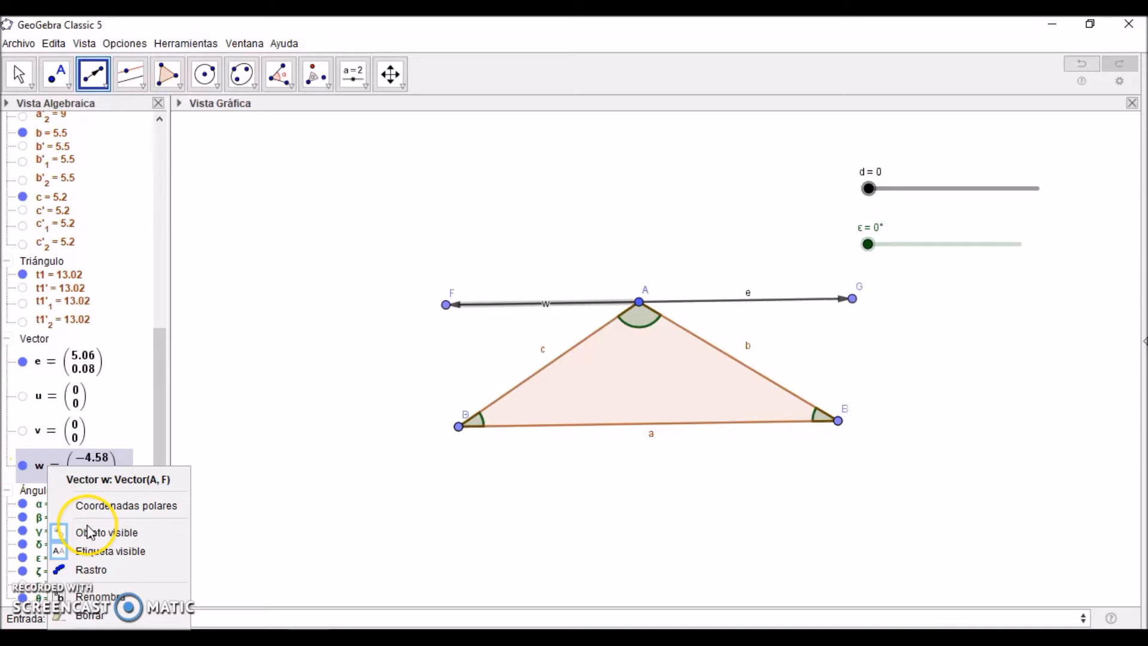
{"action": "left_click", "coordinate": [92, 546]}
Step: Set slider ε to 180° and slider d to 2 to bring the angle copies together at vertex A
{"action": "key", "text": "Escape"}
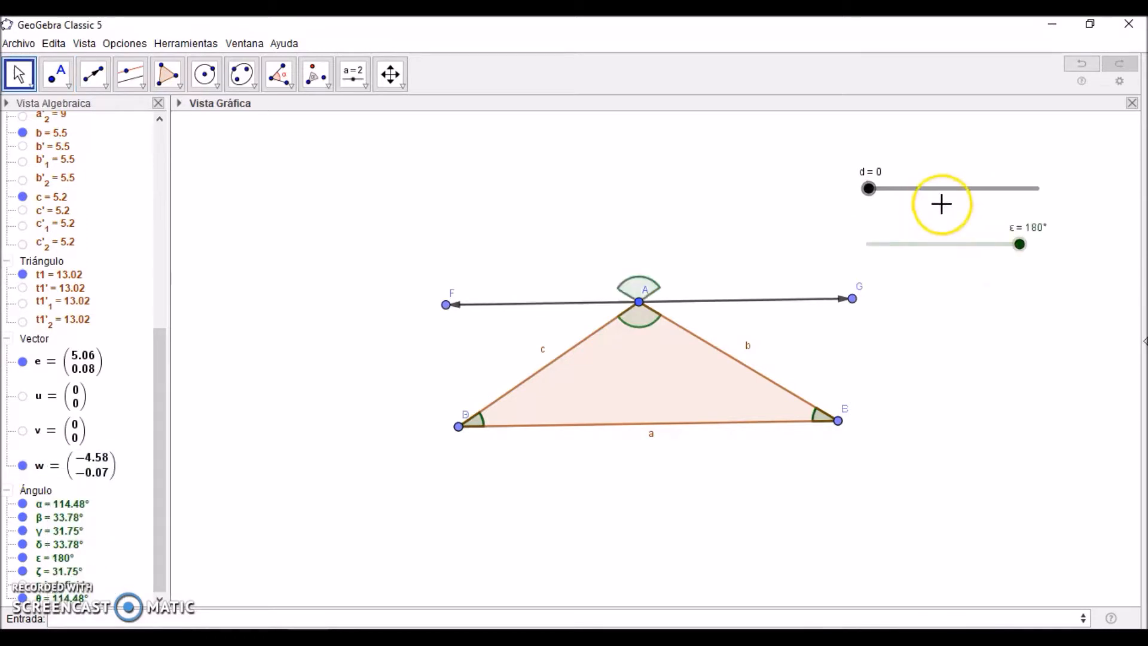
{"action": "left_click_drag", "start_coordinate": [869, 188], "coordinate": [1051, 191]}
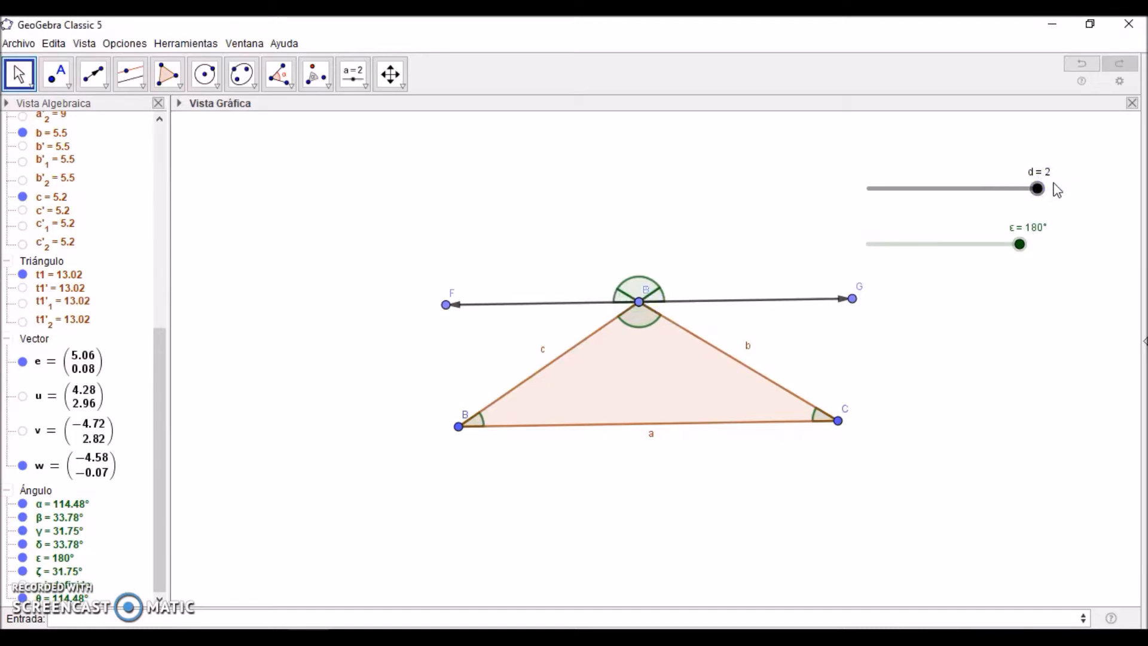
{"action": "left_click", "coordinate": [649, 223]}
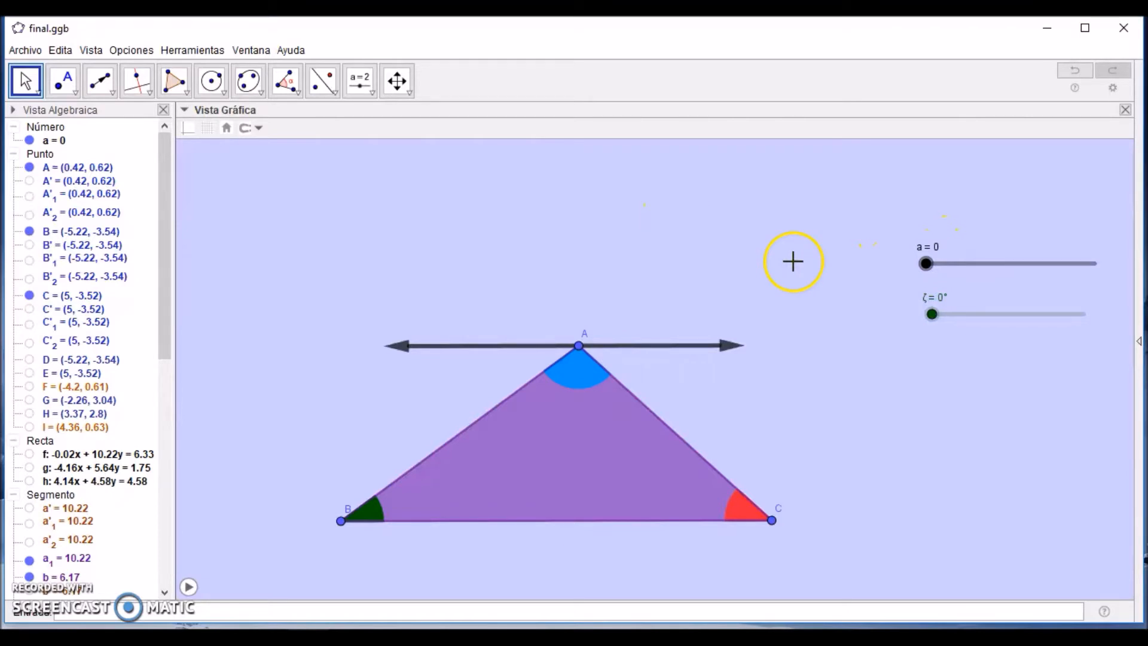
Step: In final.ggb, sweep slider a to 2 and slider ζ to 180°, and return both sliders to 0
{"action": "left_click_drag", "start_coordinate": [926, 266], "coordinate": [1107, 279]}
{"action": "left_click", "coordinate": [1107, 271]}
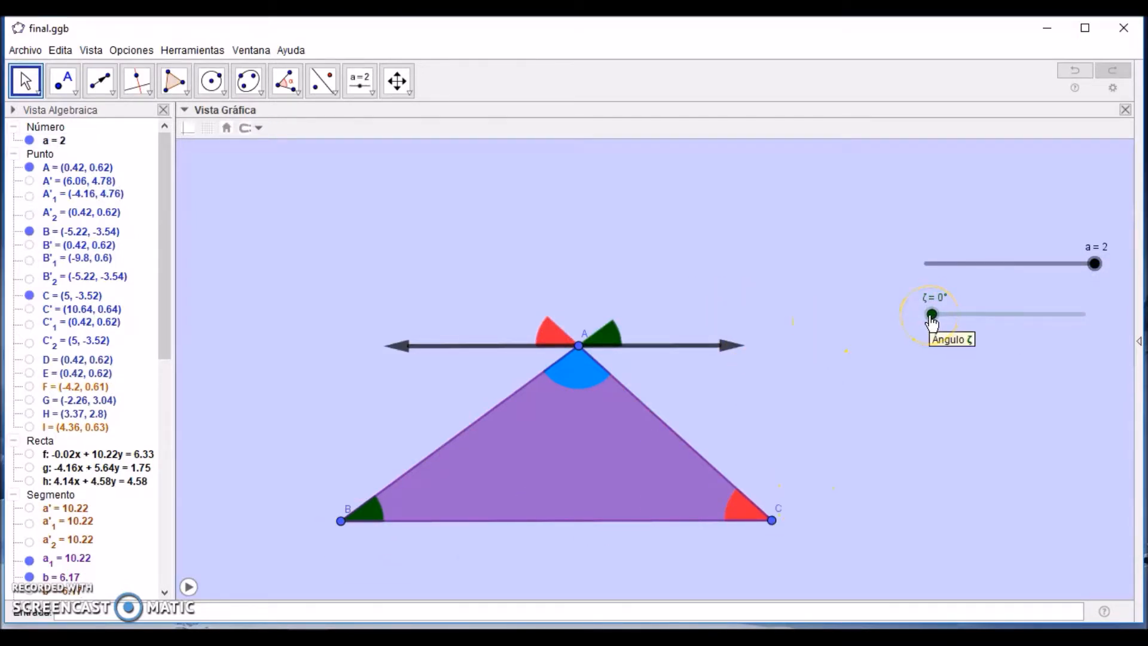
{"action": "left_click_drag", "start_coordinate": [931, 322], "coordinate": [1097, 332]}
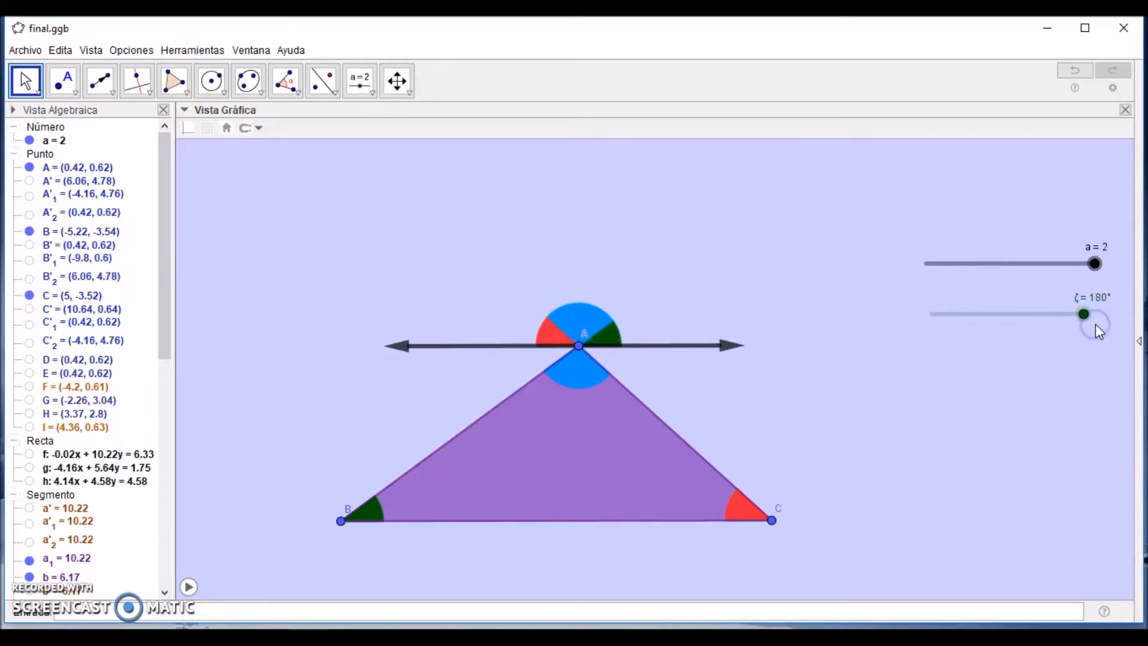
{"action": "left_click_drag", "start_coordinate": [1084, 315], "coordinate": [909, 315]}
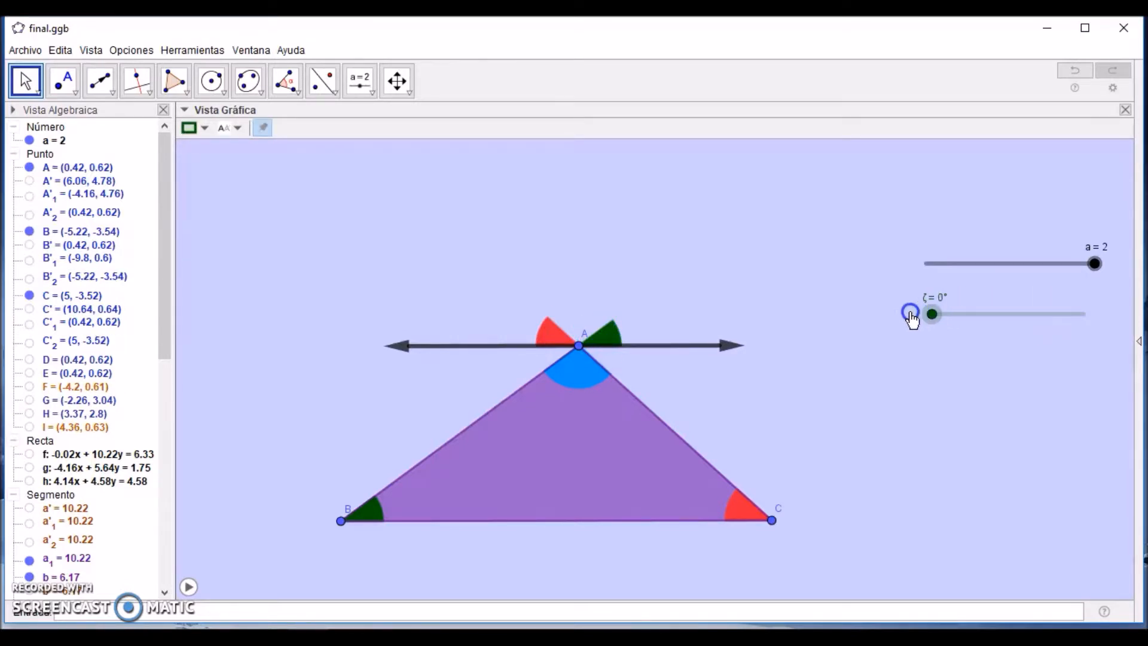
{"action": "left_click", "coordinate": [1071, 282]}
{"action": "left_click_drag", "start_coordinate": [1093, 263], "coordinate": [911, 264]}
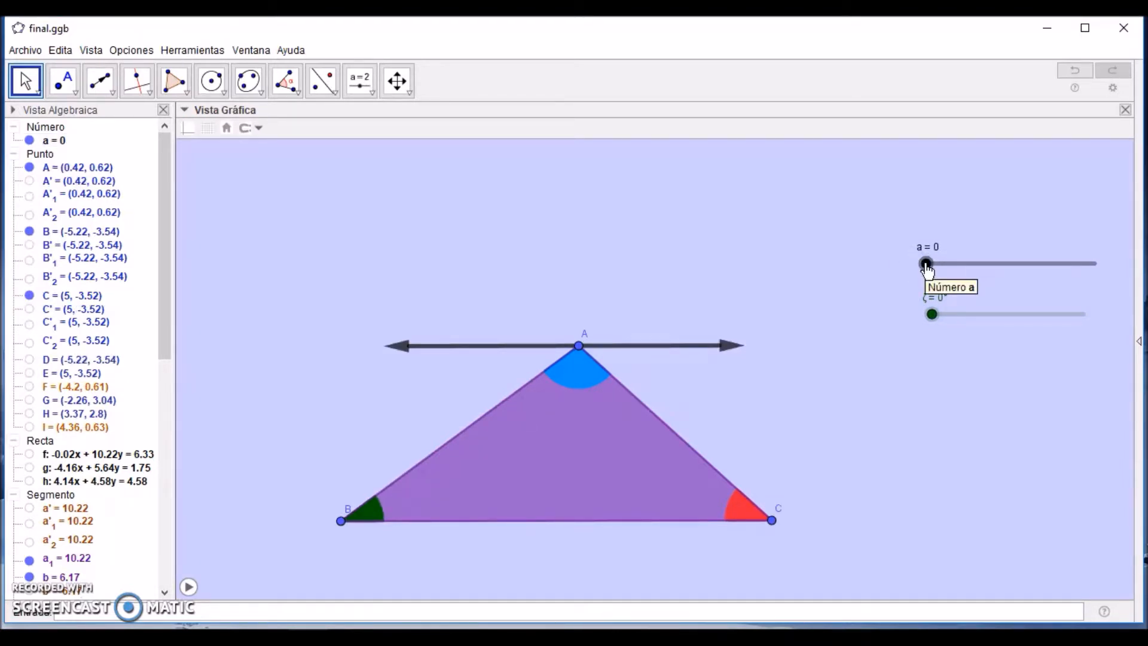
Step: Start the animation of sliders a and ζ, stop the one for ζ, and return ζ to 0°
{"action": "right_click", "coordinate": [926, 264]}
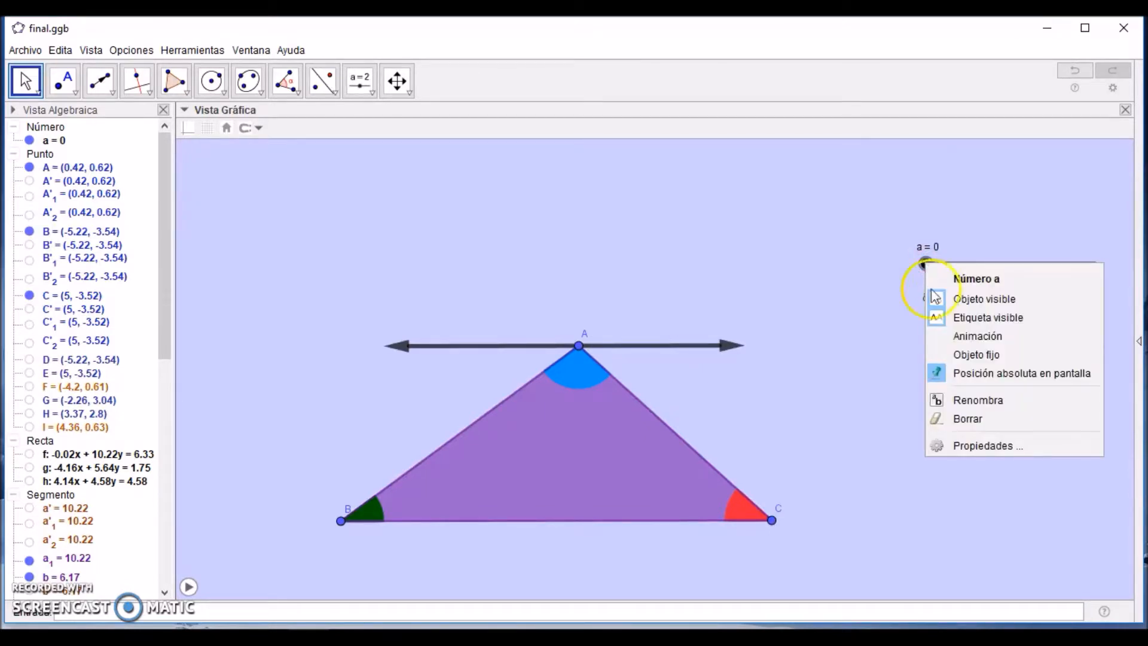
{"action": "left_click", "coordinate": [943, 341]}
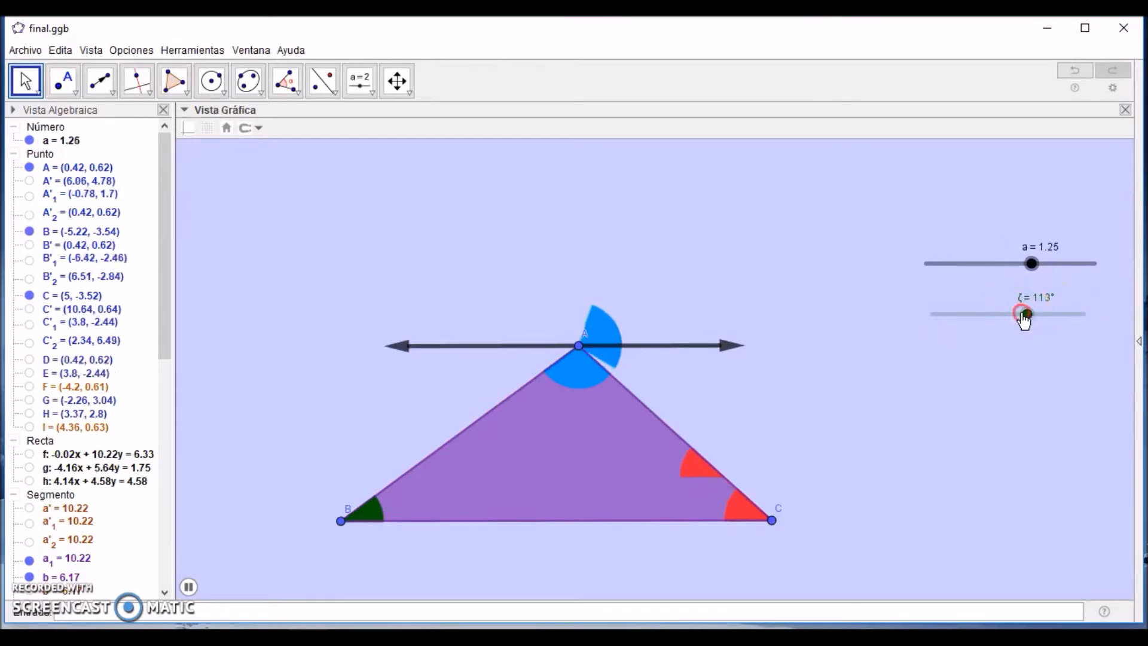
{"action": "right_click", "coordinate": [1024, 317]}
{"action": "left_click", "coordinate": [985, 381]}
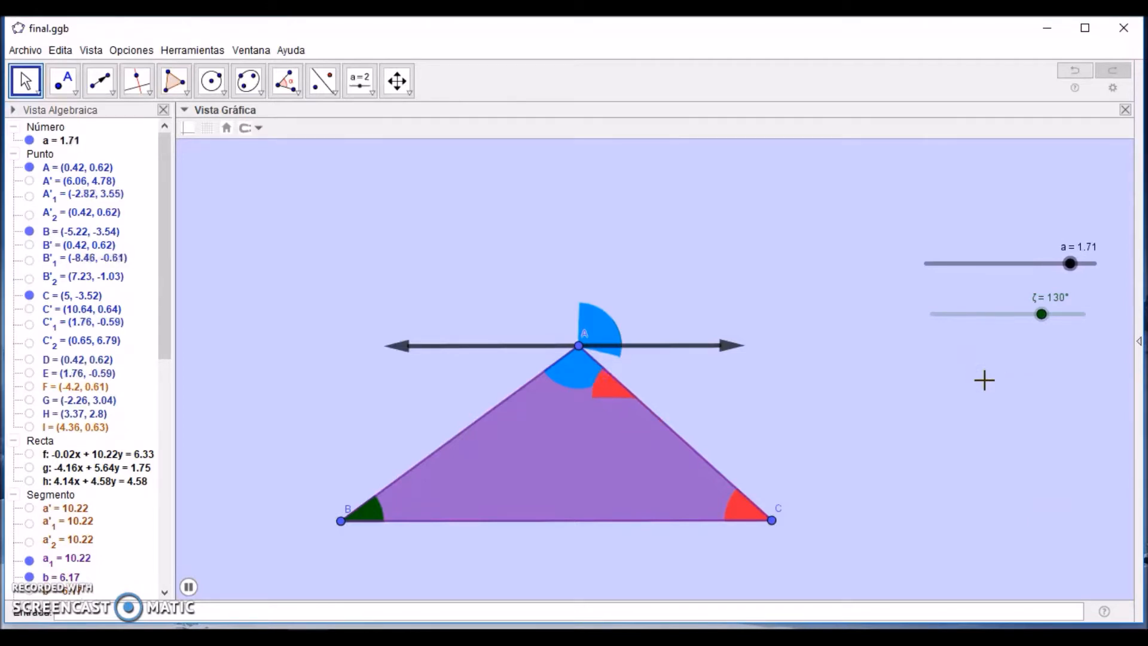
{"action": "left_click_drag", "start_coordinate": [1046, 323], "coordinate": [894, 318]}
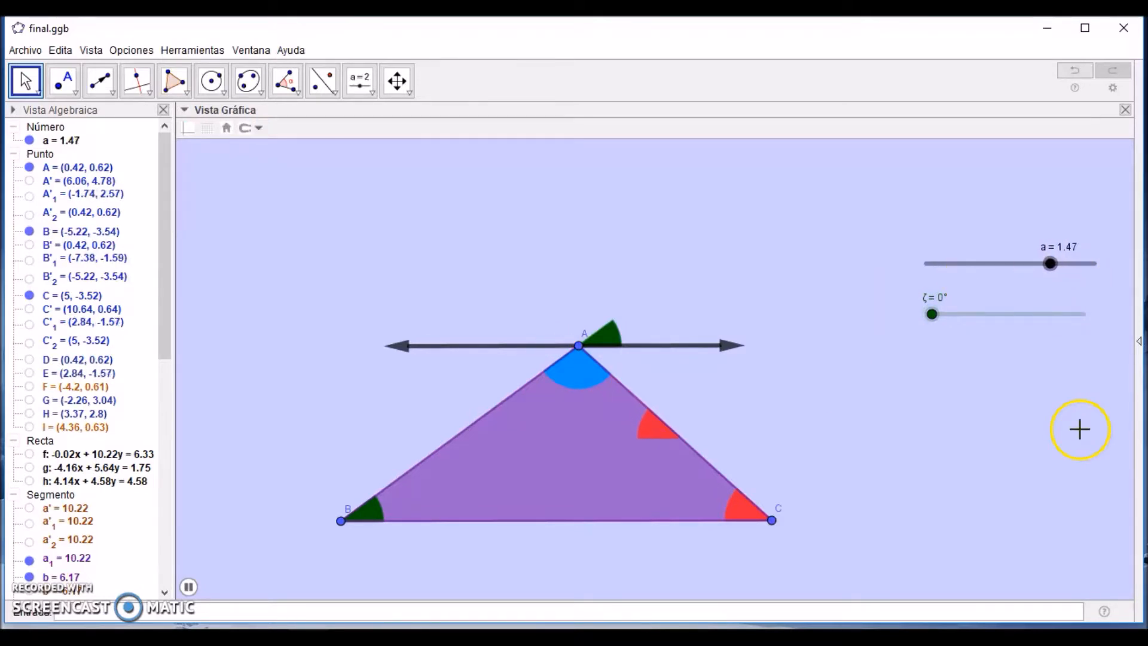
Step: Set slider a's animation speed to 3 with the repeat mode Creciente (una sola vez), and watch it run
{"action": "right_click", "coordinate": [1035, 262]}
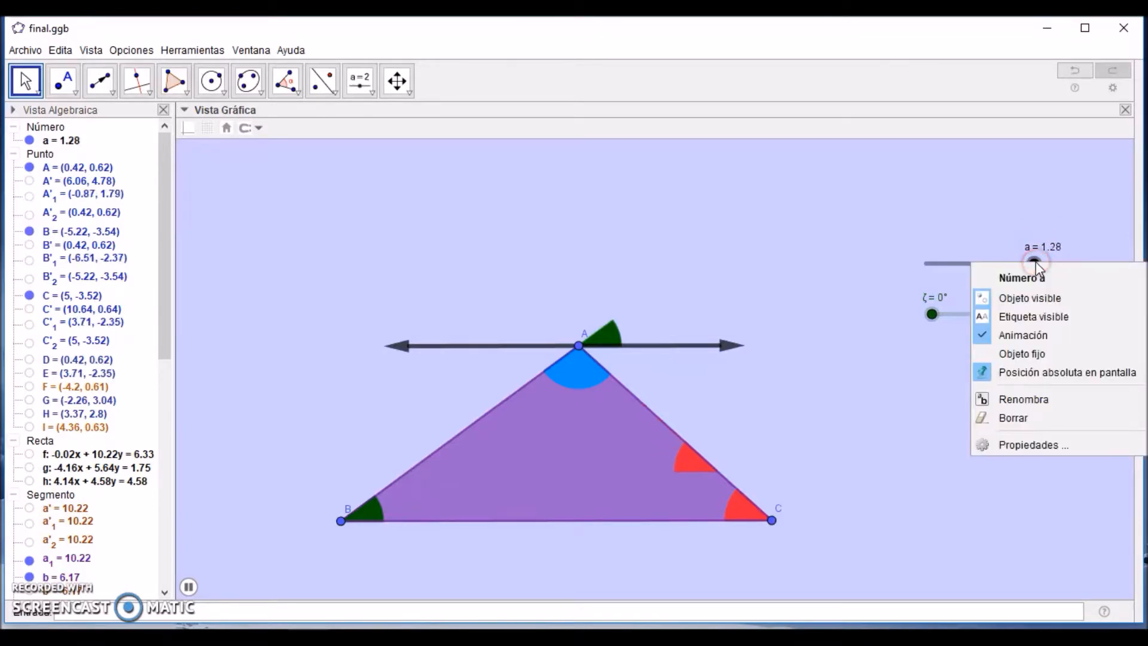
{"action": "left_click", "coordinate": [1017, 446]}
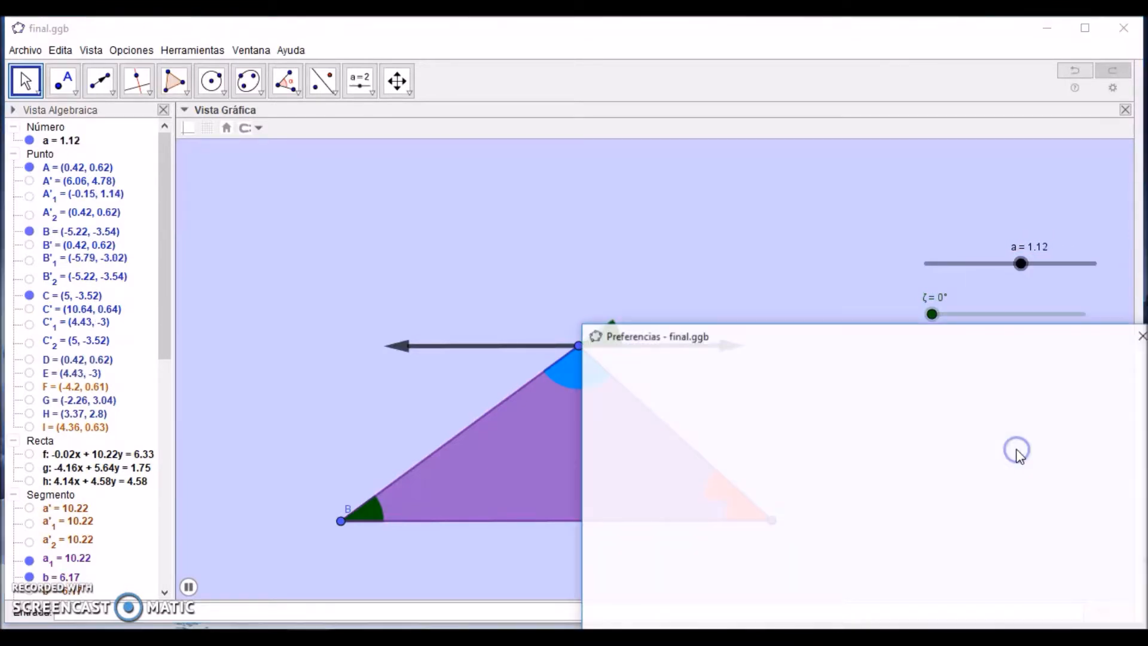
{"action": "left_click_drag", "start_coordinate": [922, 341], "coordinate": [832, 192]}
{"action": "left_click", "coordinate": [694, 396]}
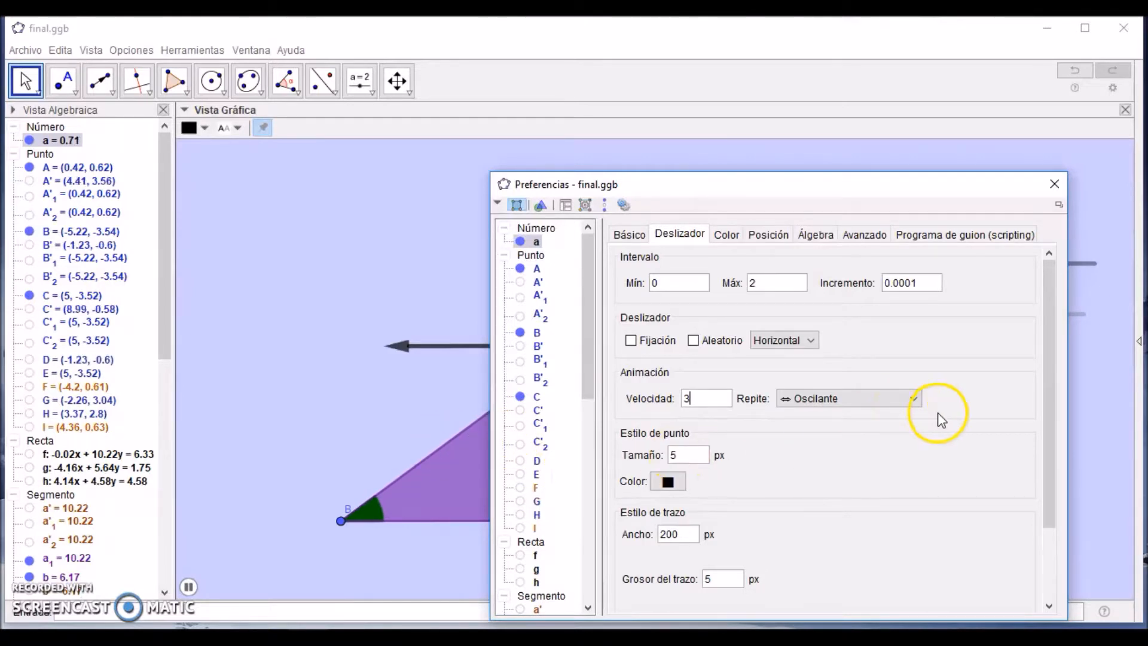
{"action": "left_click", "coordinate": [915, 399]}
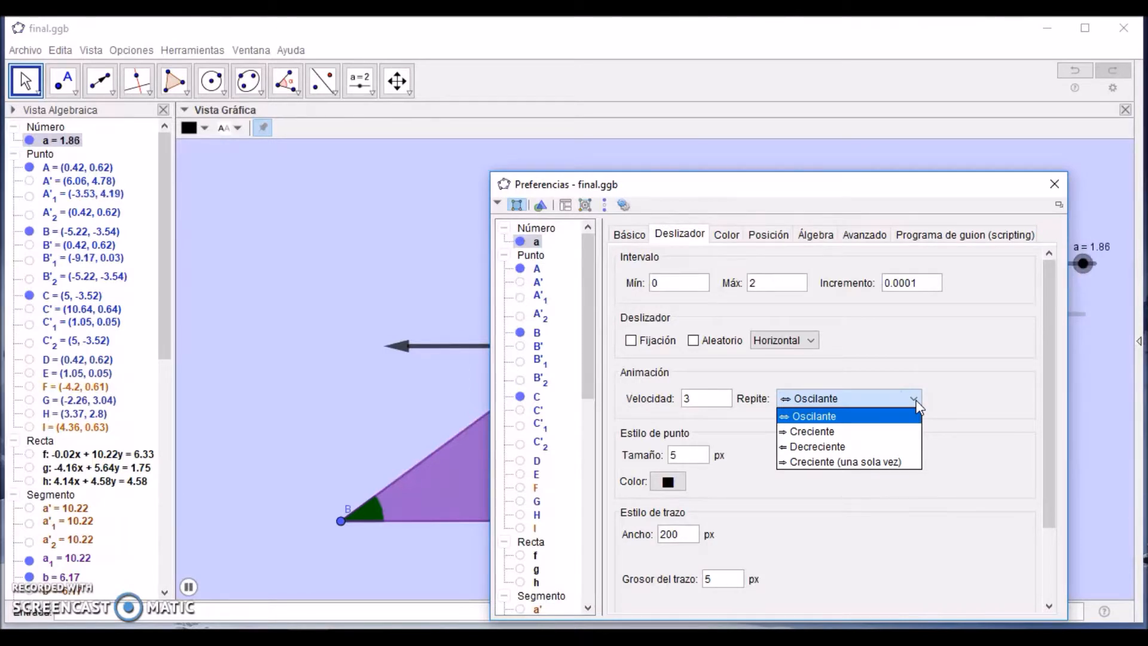
{"action": "left_click", "coordinate": [861, 463]}
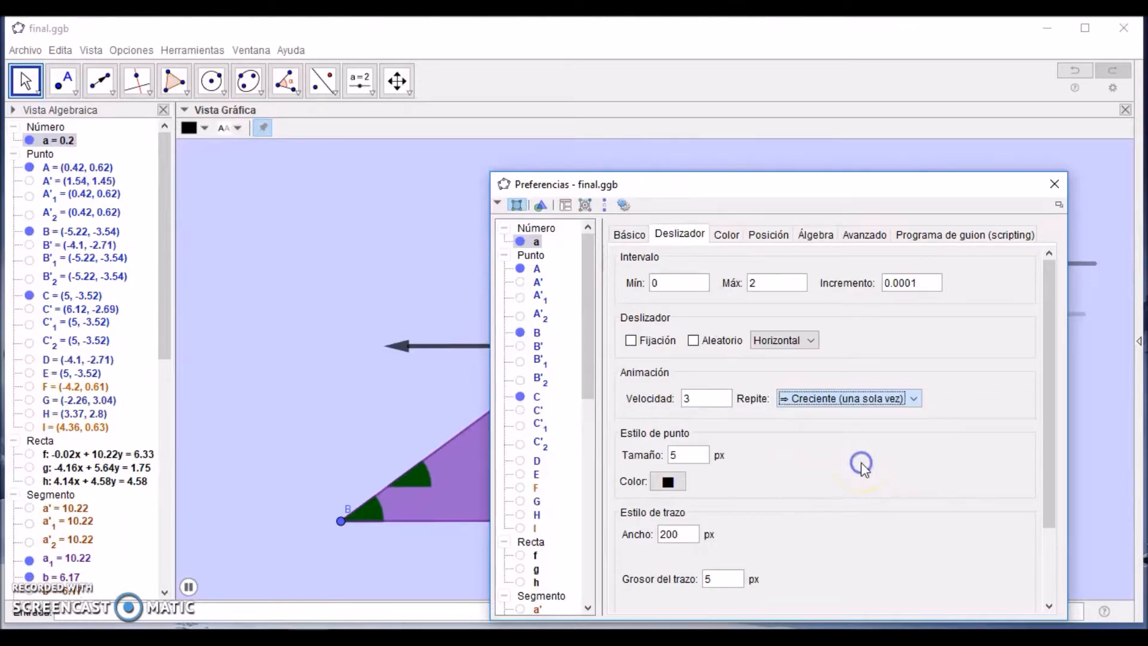
{"action": "left_click_drag", "start_coordinate": [873, 192], "coordinate": [721, 448]}
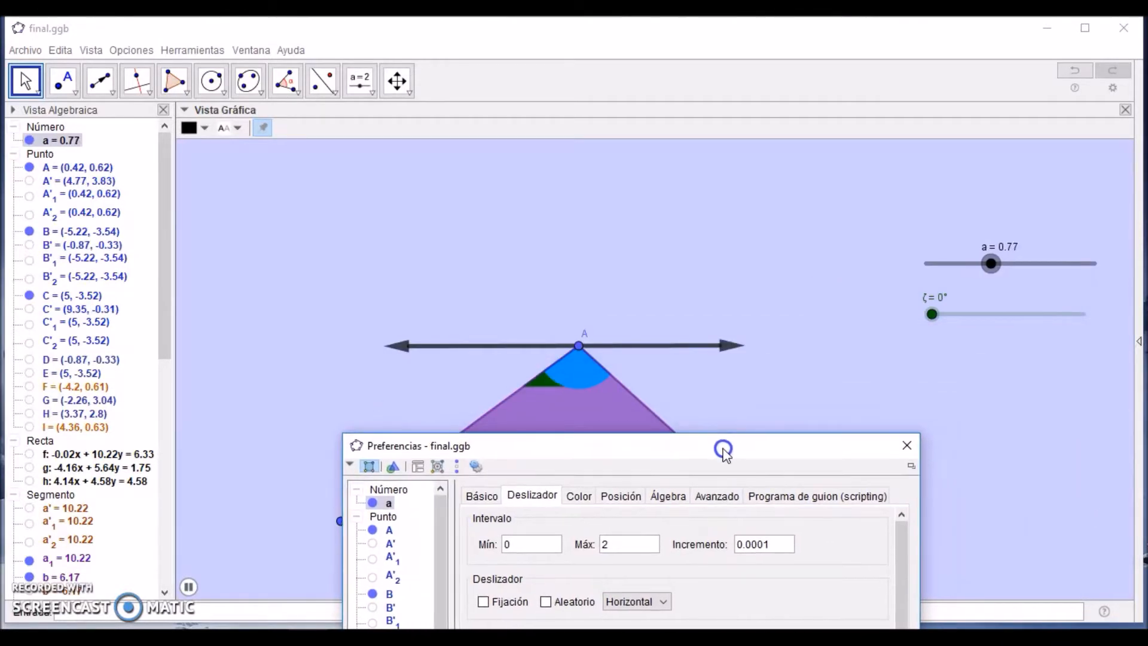
{"action": "left_click_drag", "start_coordinate": [722, 447], "coordinate": [648, 581]}
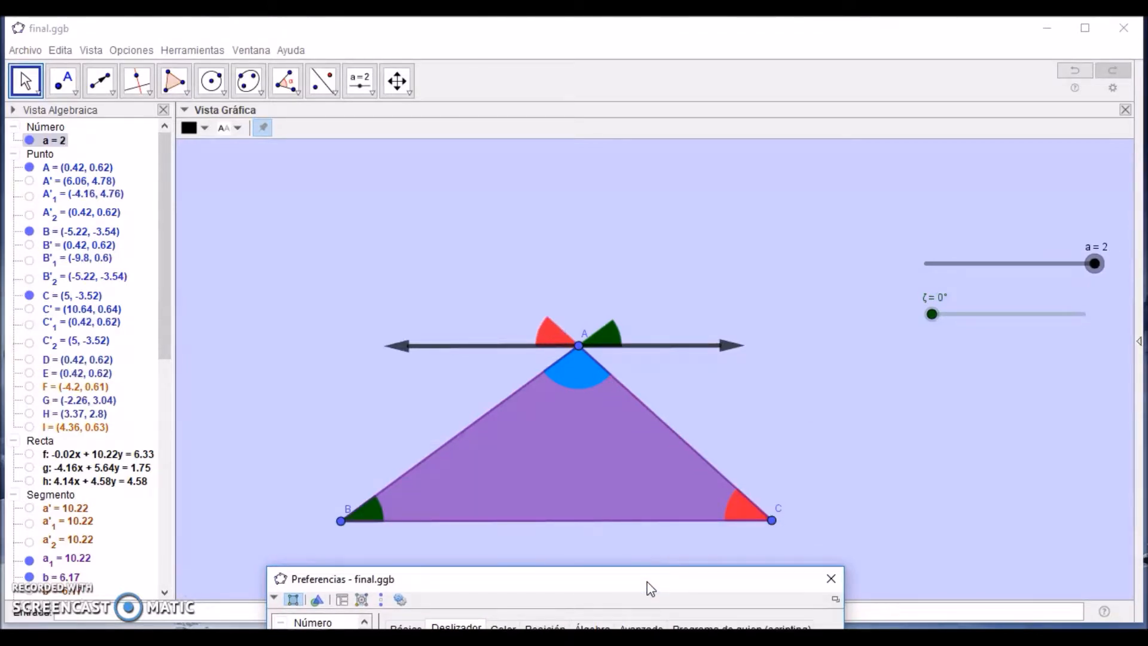
{"action": "left_click_drag", "start_coordinate": [643, 588], "coordinate": [676, 277]}
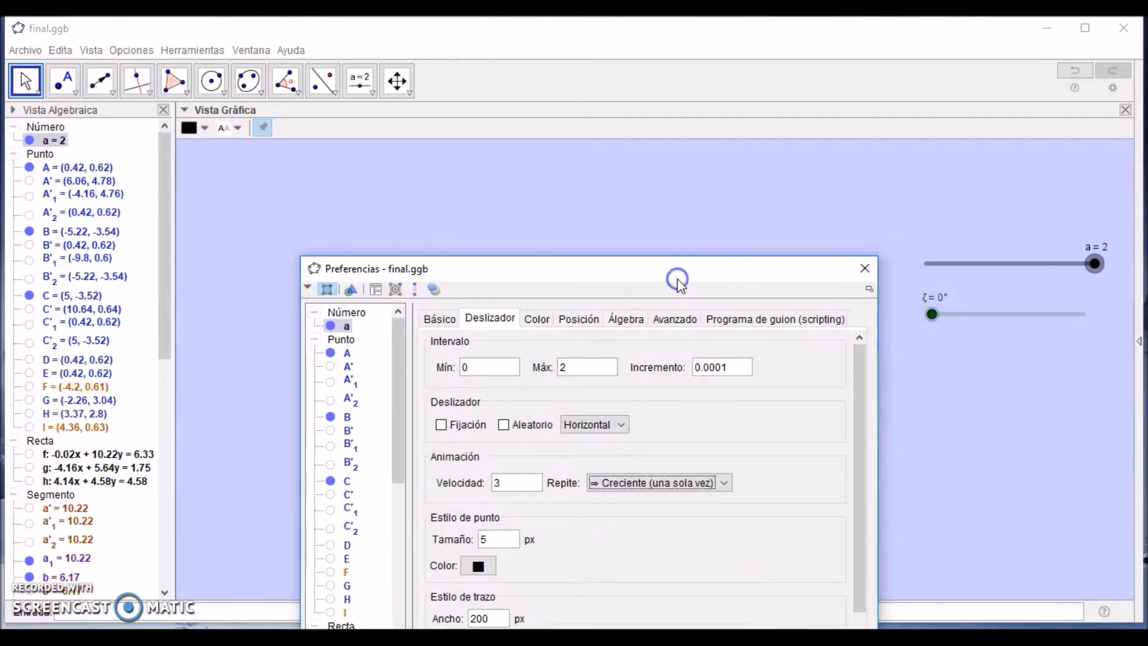
{"action": "left_click", "coordinate": [865, 268]}
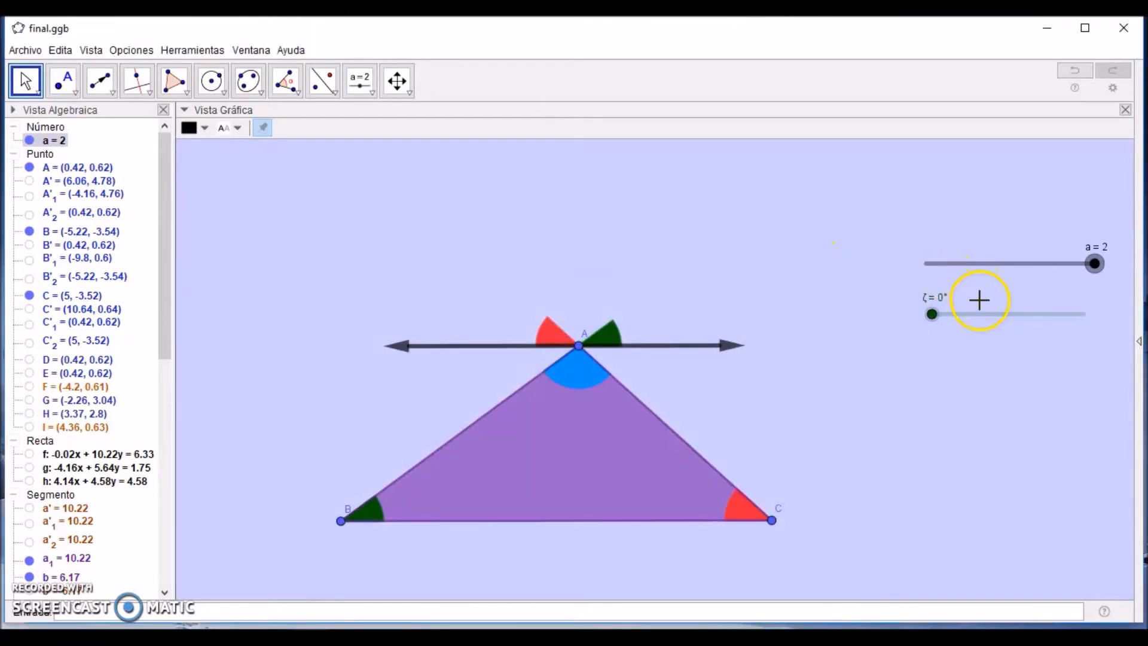
Step: Set slider ζ's animation speed to 3 and its repeat mode to Creciente (una sola vez)
{"action": "right_click", "coordinate": [982, 319]}
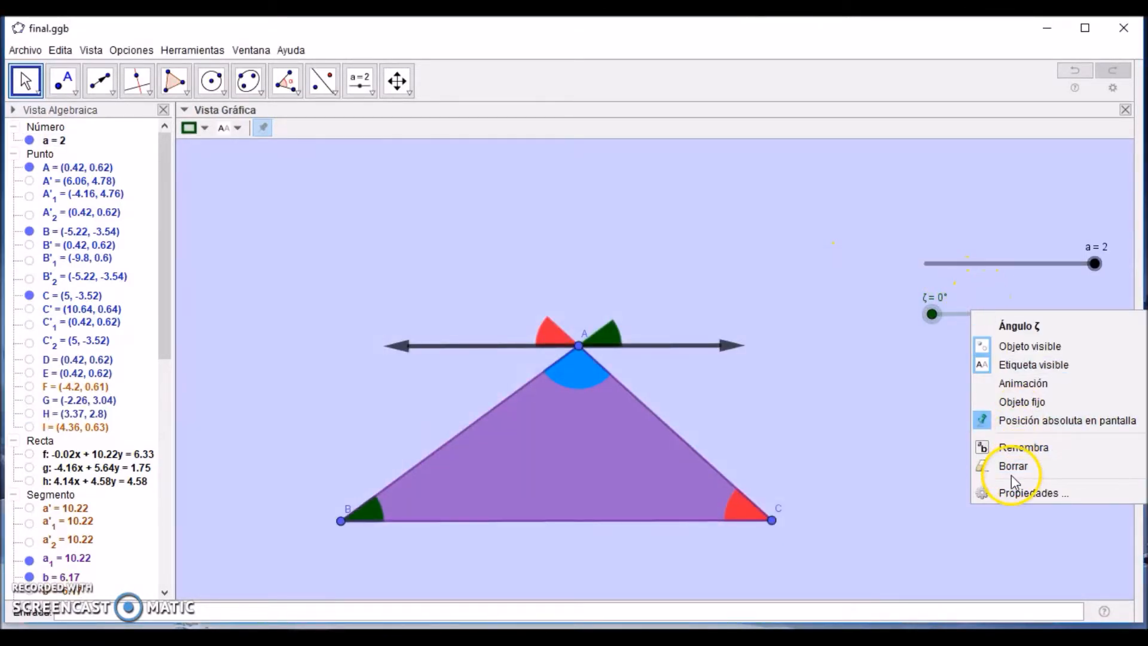
{"action": "left_click", "coordinate": [1015, 494]}
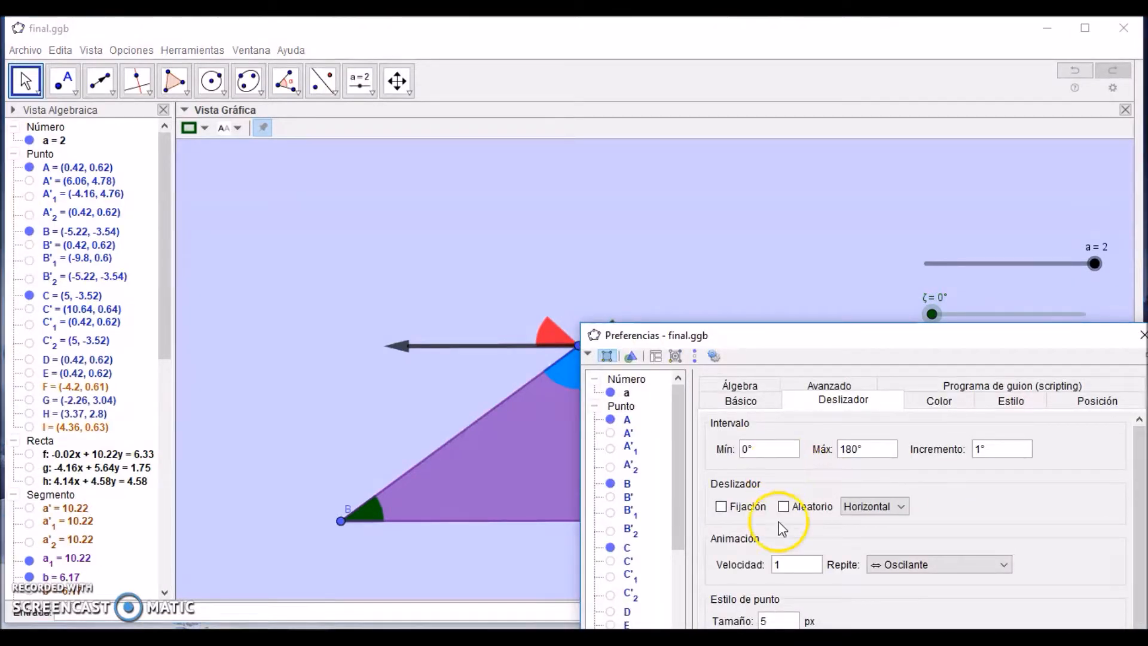
{"action": "left_click", "coordinate": [794, 565]}
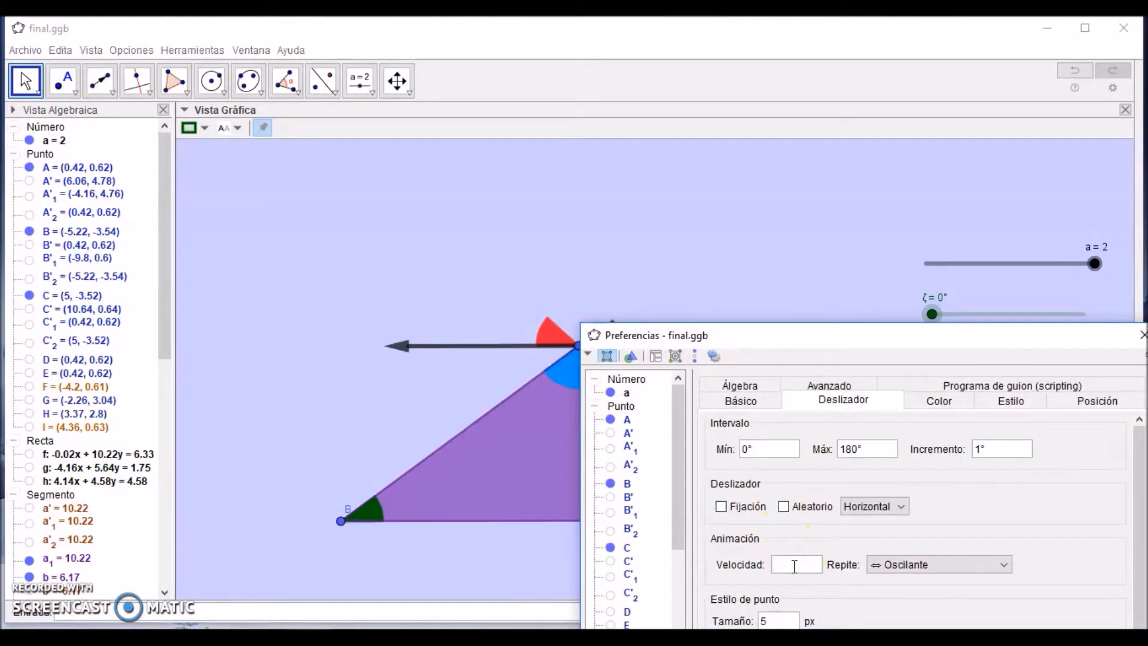
{"action": "left_click", "coordinate": [1005, 565]}
{"action": "left_click", "coordinate": [953, 549]}
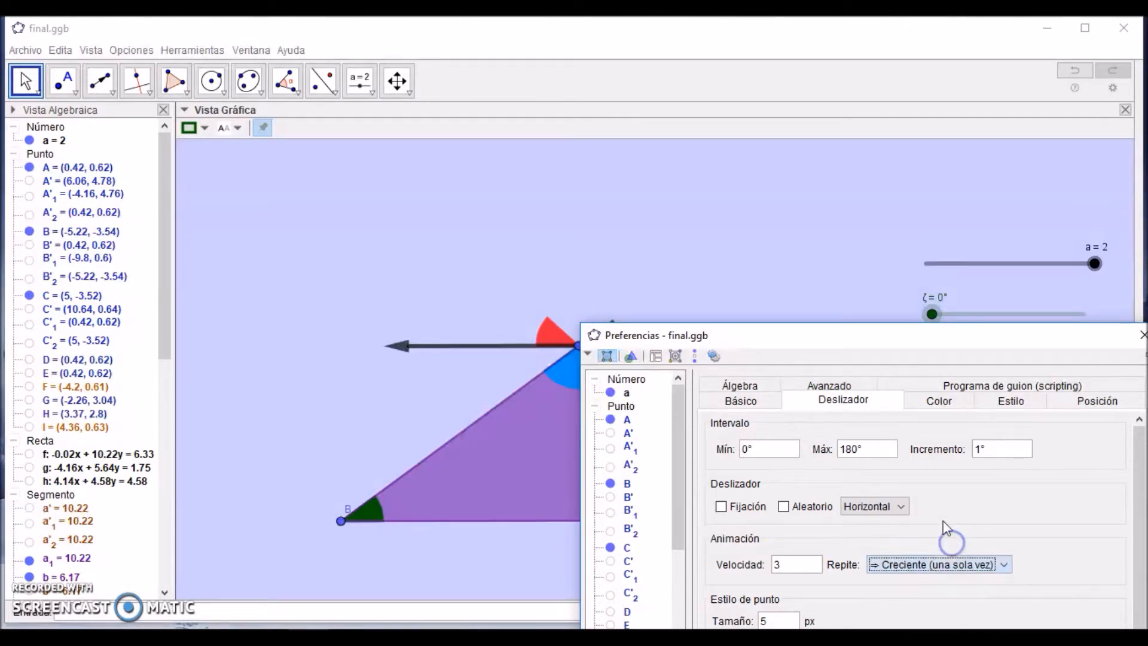
{"action": "left_click_drag", "start_coordinate": [927, 328], "coordinate": [756, 336]}
{"action": "left_click", "coordinate": [979, 350]}
Step: Return slider a to 0 and start its animation
{"action": "left_click_drag", "start_coordinate": [1095, 265], "coordinate": [885, 258]}
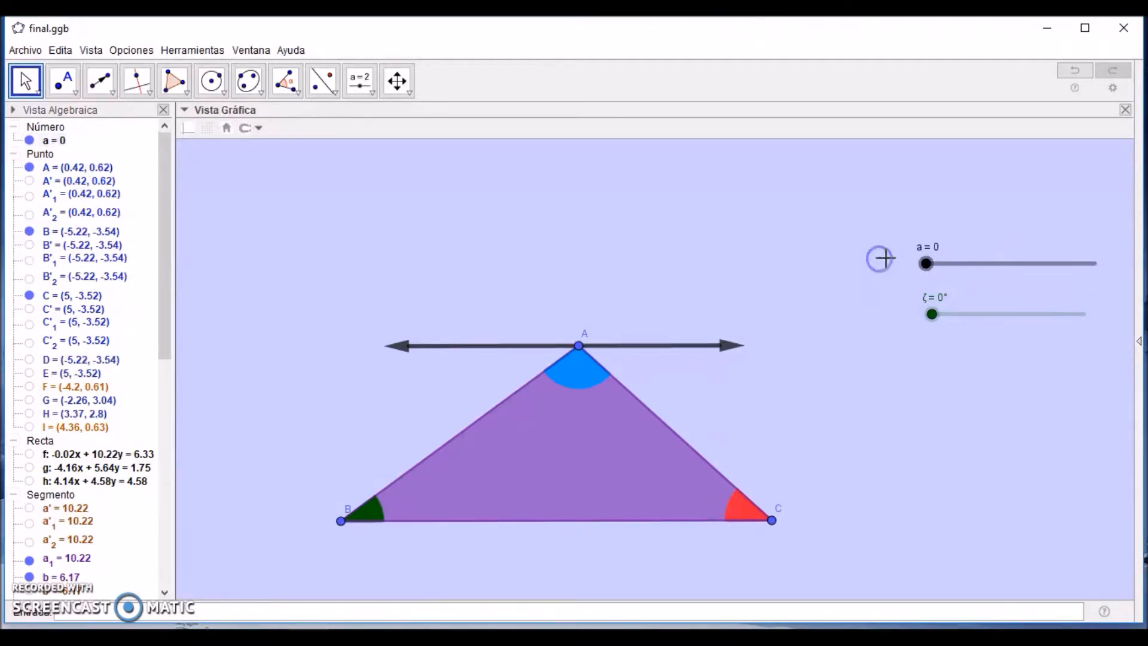
{"action": "right_click", "coordinate": [924, 266]}
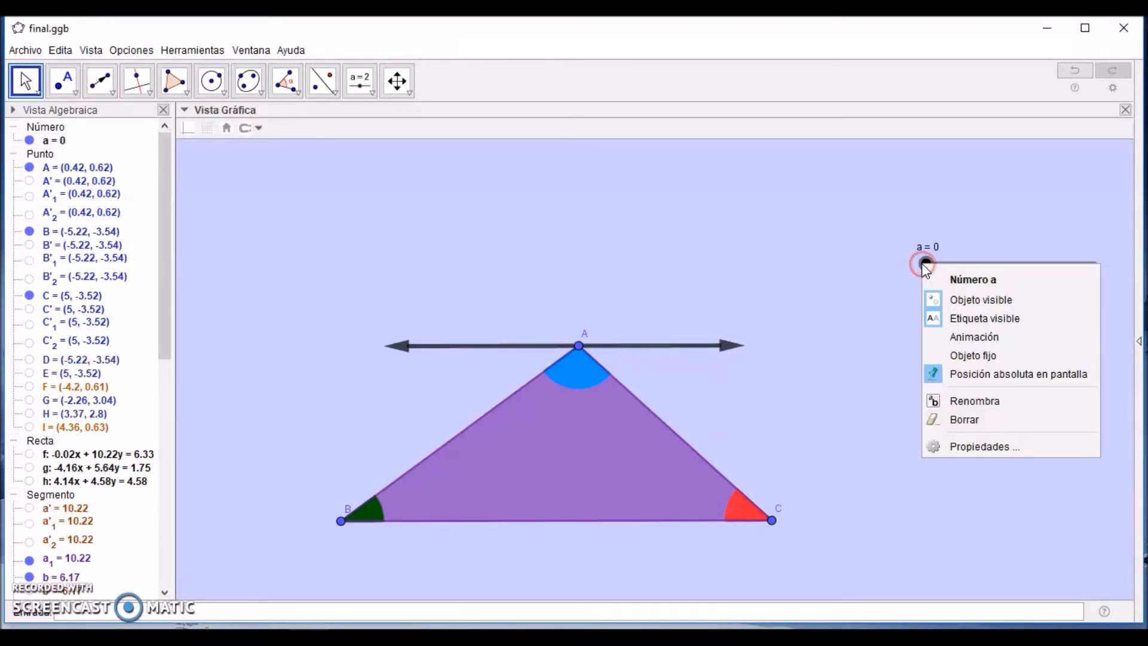
{"action": "left_click", "coordinate": [931, 339]}
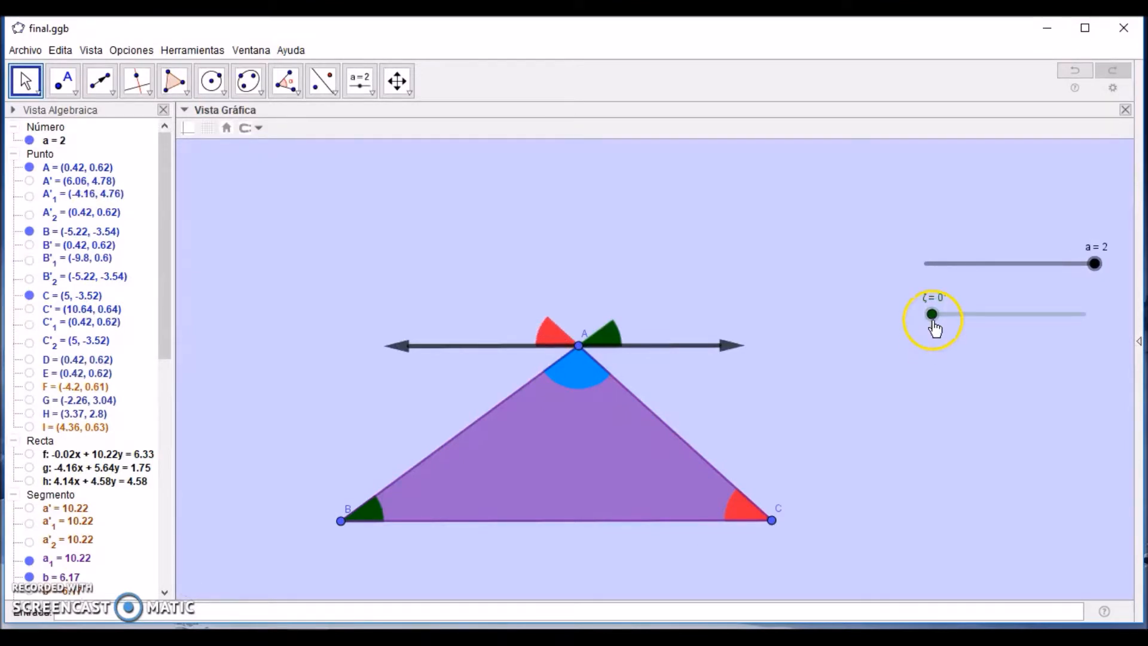
Step: Play slider ζ's animation, run slider a from 0 to 2 again, and return ζ to 0°
{"action": "right_click", "coordinate": [933, 316]}
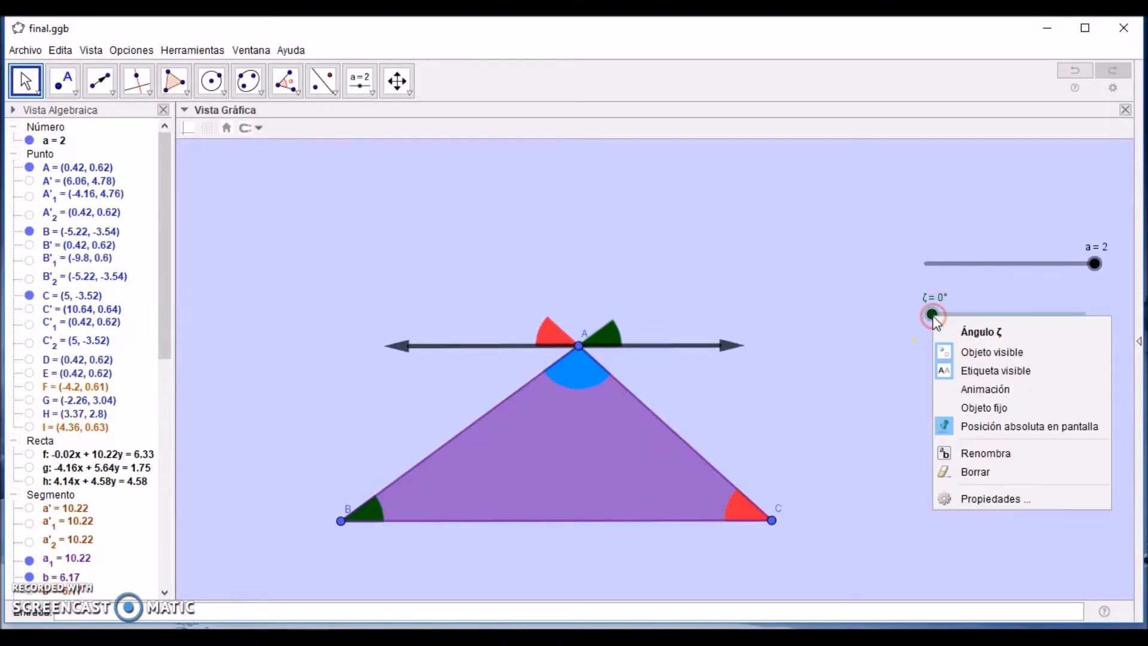
{"action": "left_click", "coordinate": [944, 390]}
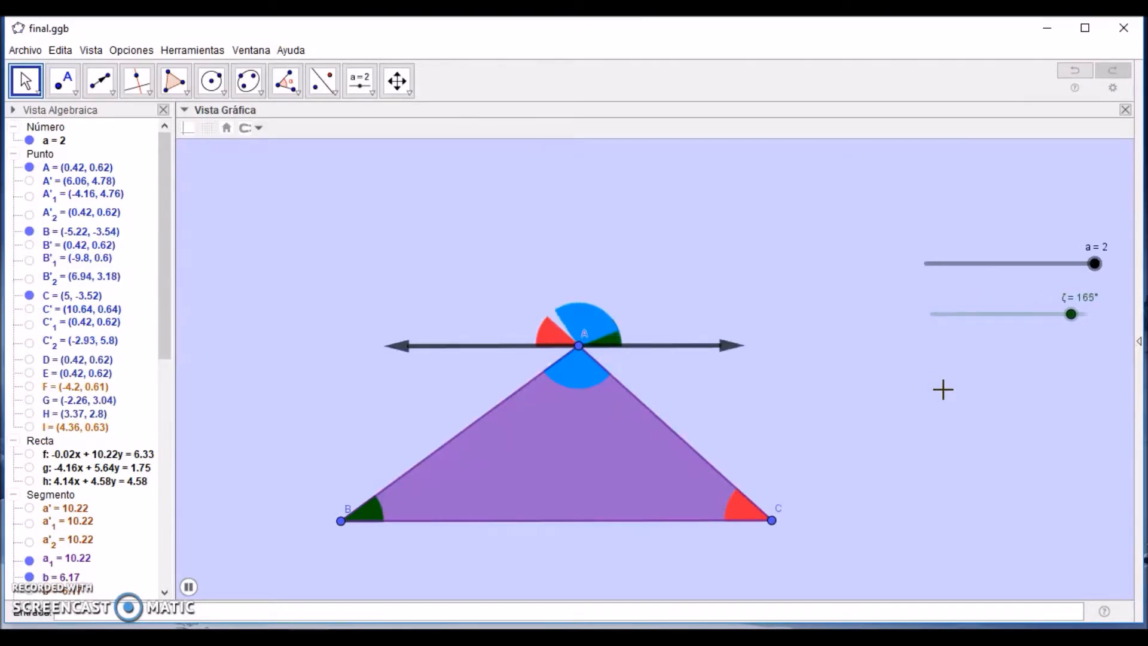
{"action": "left_click", "coordinate": [926, 263]}
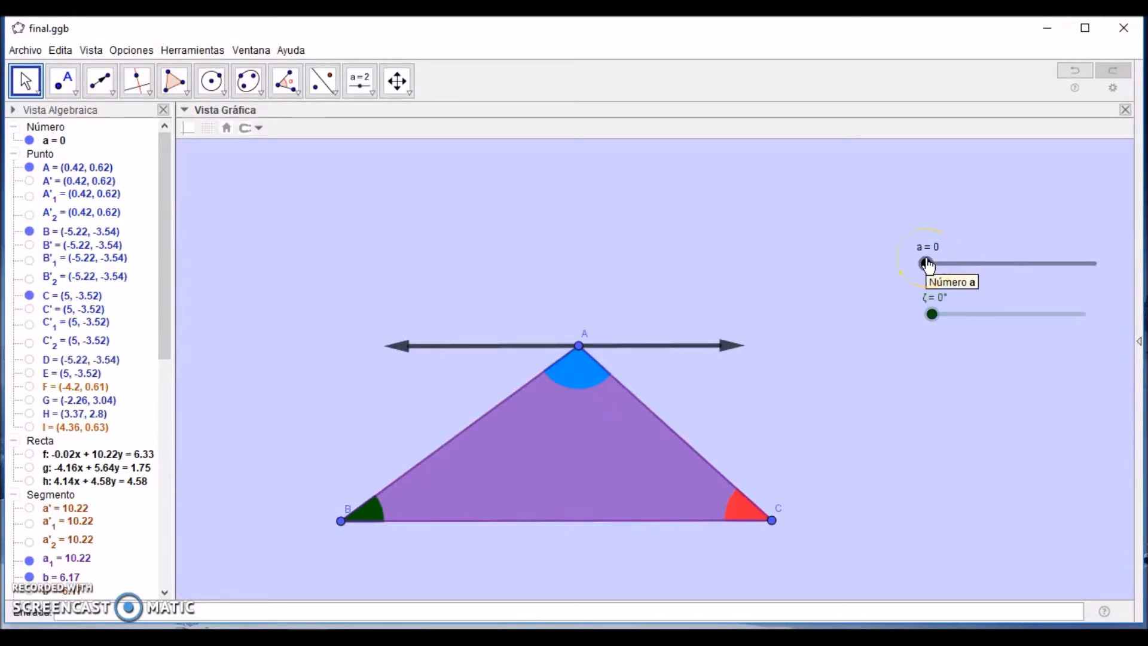
{"action": "left_click_drag", "start_coordinate": [926, 267], "coordinate": [1103, 262]}
{"action": "left_click_drag", "start_coordinate": [936, 327], "coordinate": [897, 316]}
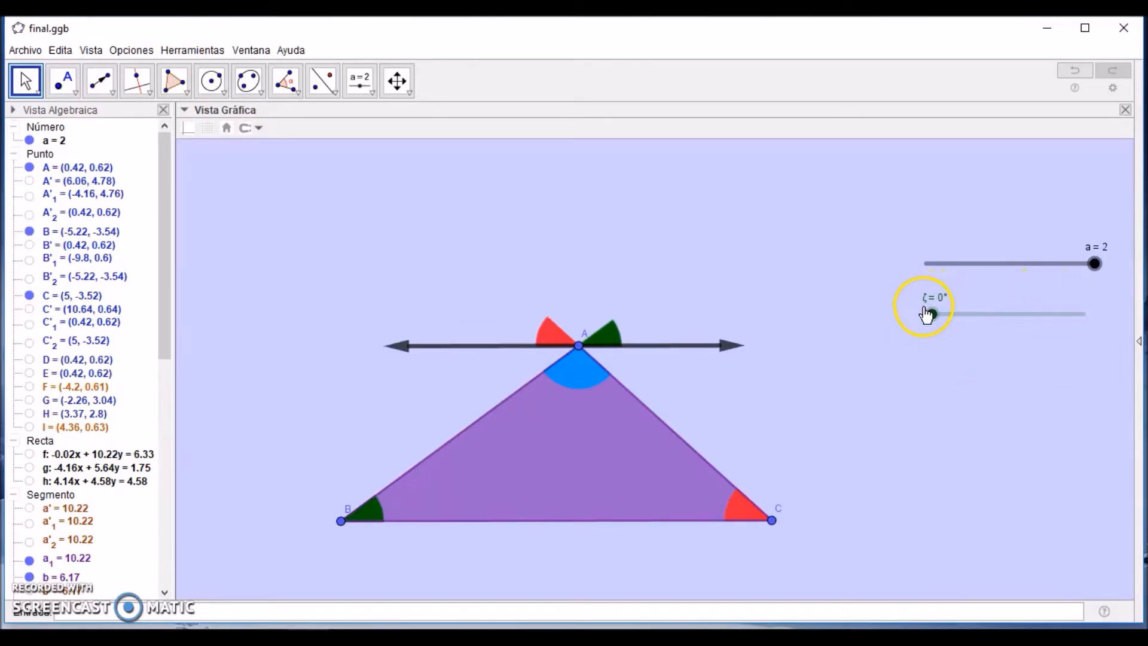
Step: Set the display condition of slider ζ to a ≟ 2 in its advanced properties and close the preferences
{"action": "right_click", "coordinate": [961, 314]}
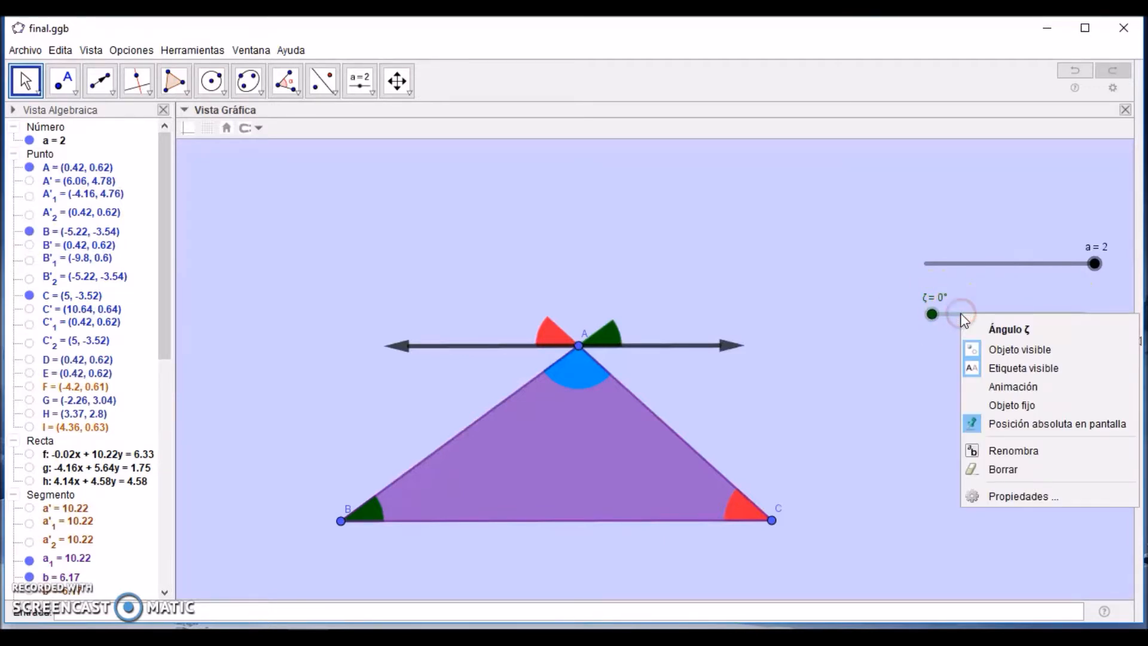
{"action": "left_click", "coordinate": [1005, 500]}
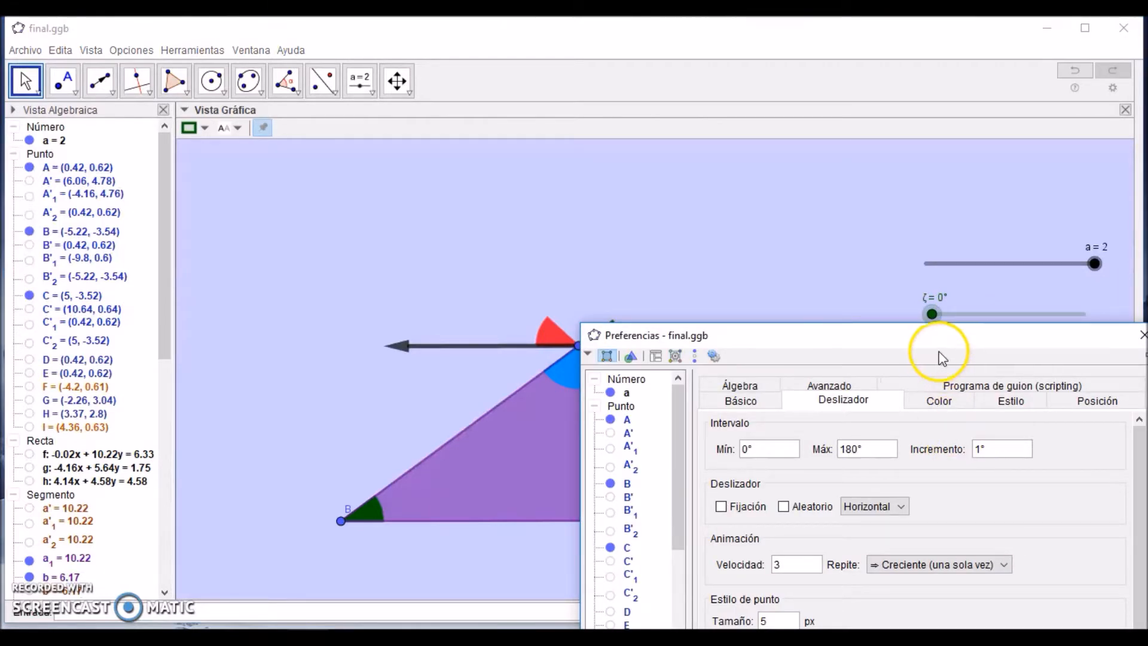
{"action": "left_click", "coordinate": [832, 383]}
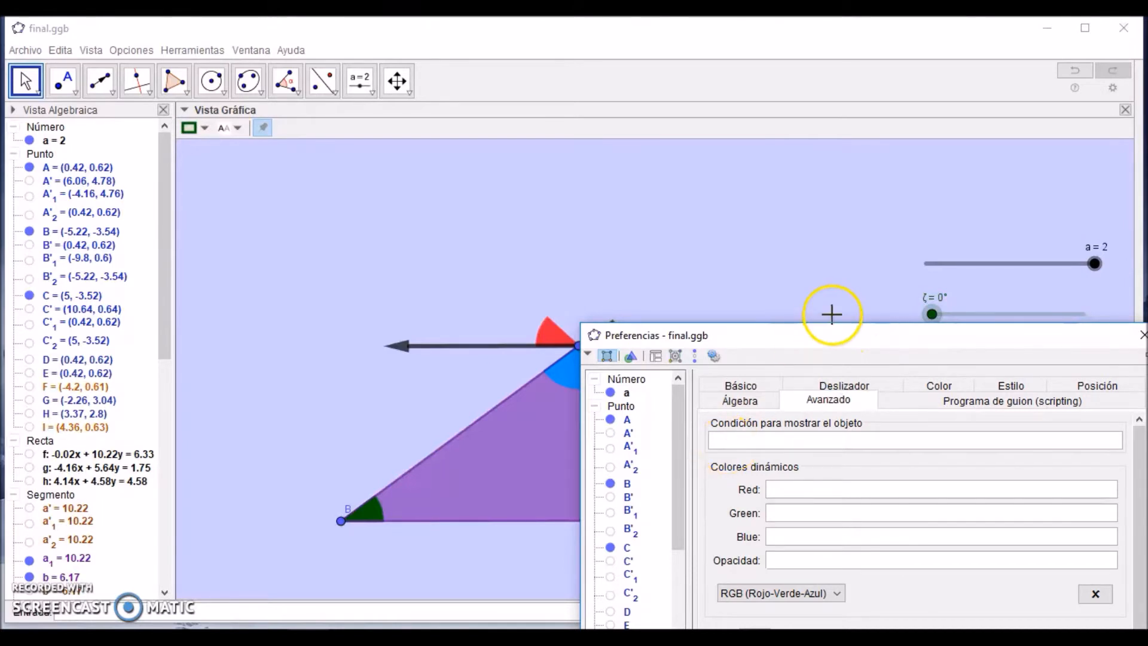
{"action": "left_click_drag", "start_coordinate": [832, 330], "coordinate": [639, 379]}
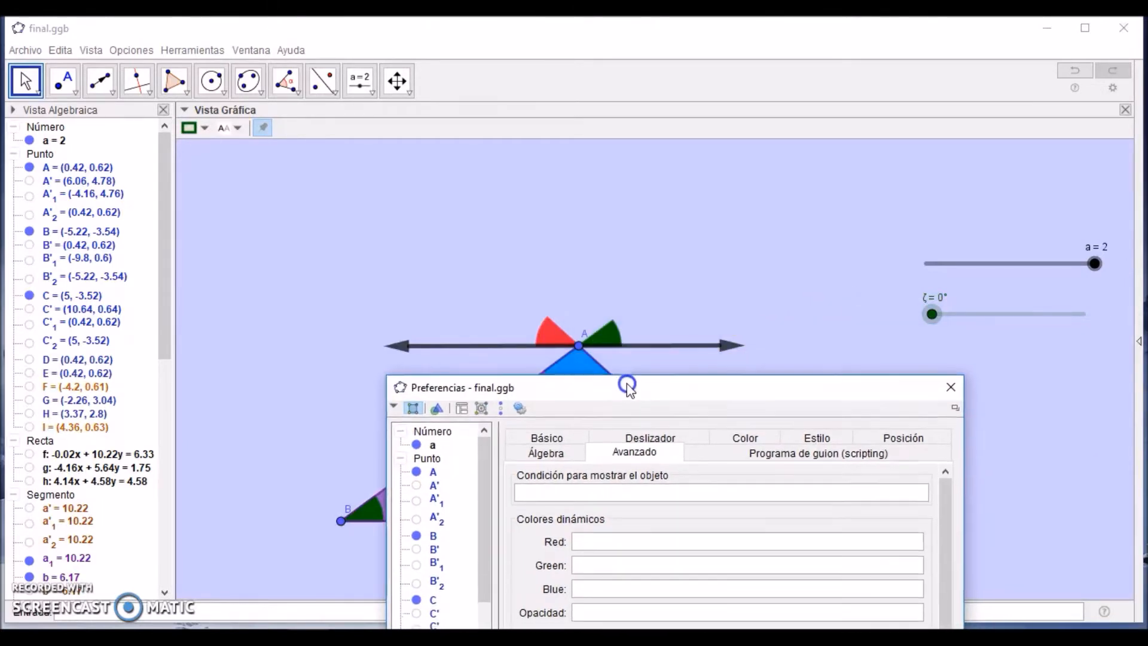
{"action": "left_click", "coordinate": [594, 488]}
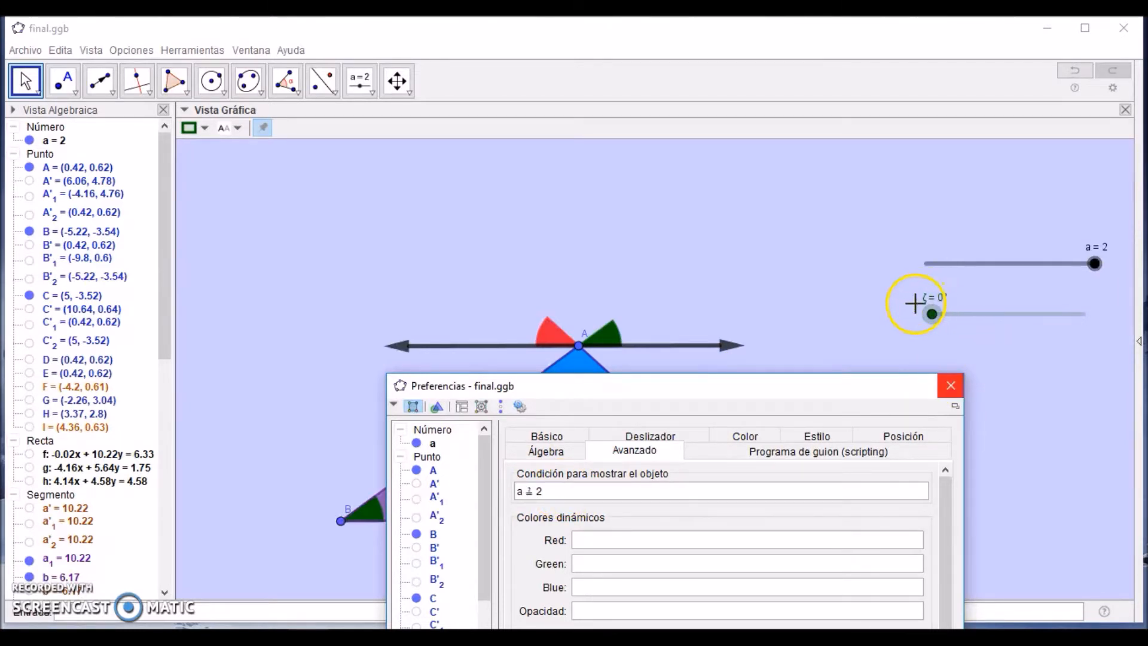
{"action": "mouse_move", "coordinate": [1095, 268]}
{"action": "left_mouse_down"}
{"action": "mouse_move", "coordinate": [1022, 274]}
{"action": "mouse_move", "coordinate": [1101, 284]}
{"action": "left_mouse_up"}
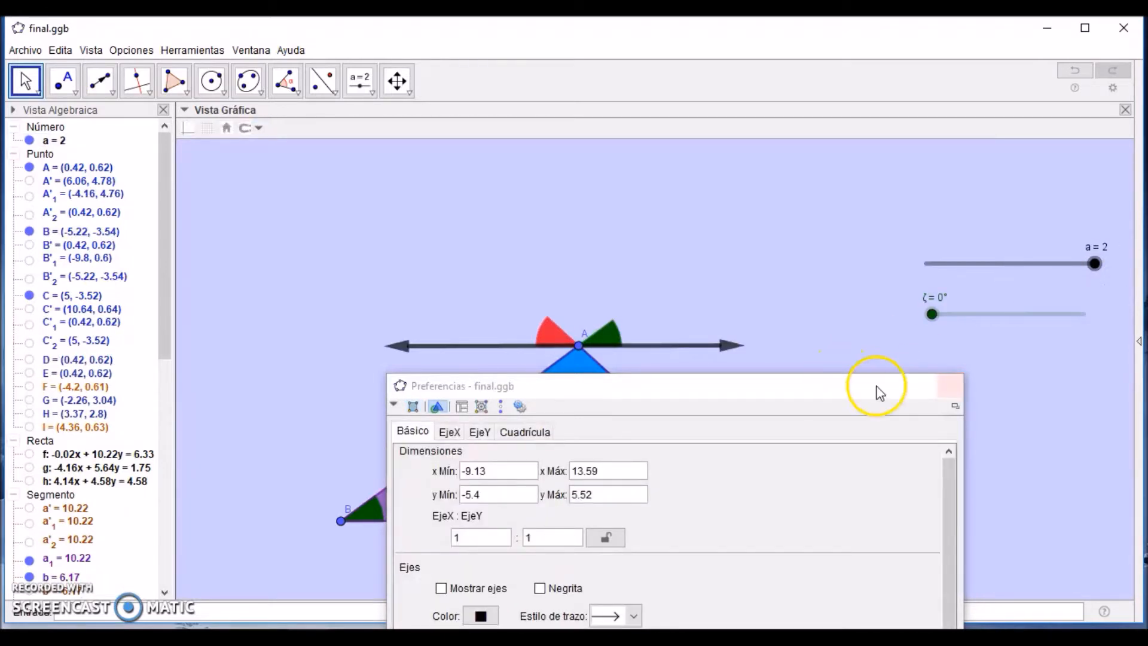
{"action": "left_click", "coordinate": [951, 388]}
Step: Move slider a away from 2 and back to test when slider ζ is shown
{"action": "left_click_drag", "start_coordinate": [1095, 275], "coordinate": [907, 280]}
{"action": "key", "text": "ctrl+z"}
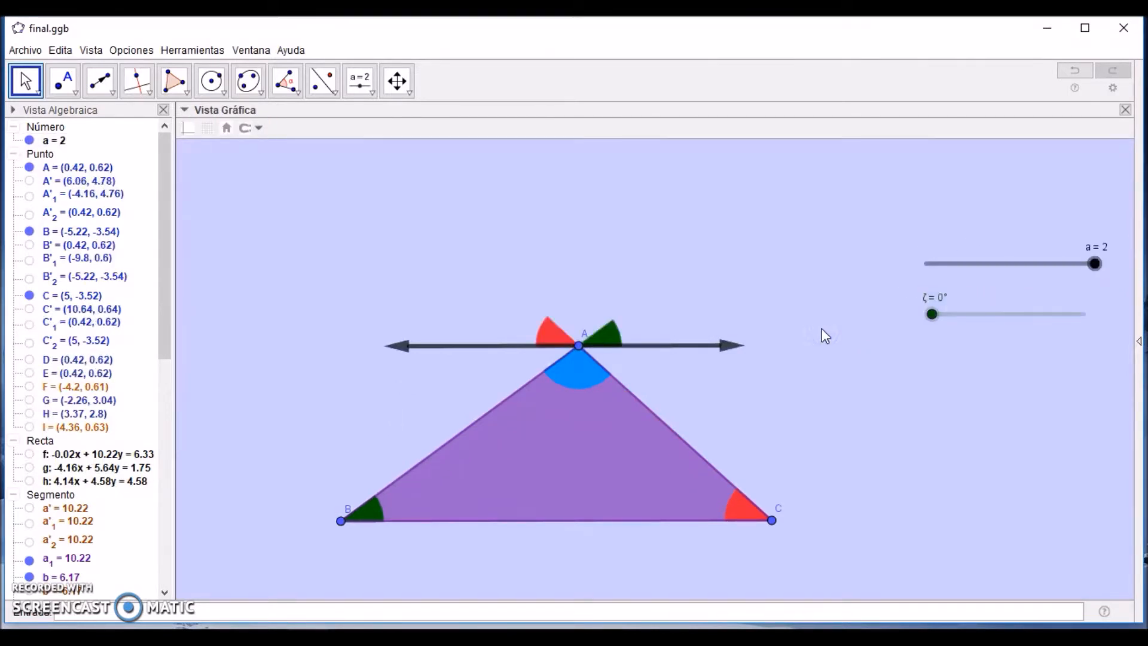
{"action": "mouse_move", "coordinate": [932, 314]}
{"action": "left_mouse_down"}
{"action": "mouse_move", "coordinate": [1089, 315]}
{"action": "mouse_move", "coordinate": [1012, 326]}
{"action": "mouse_move", "coordinate": [930, 318]}
{"action": "left_mouse_up"}
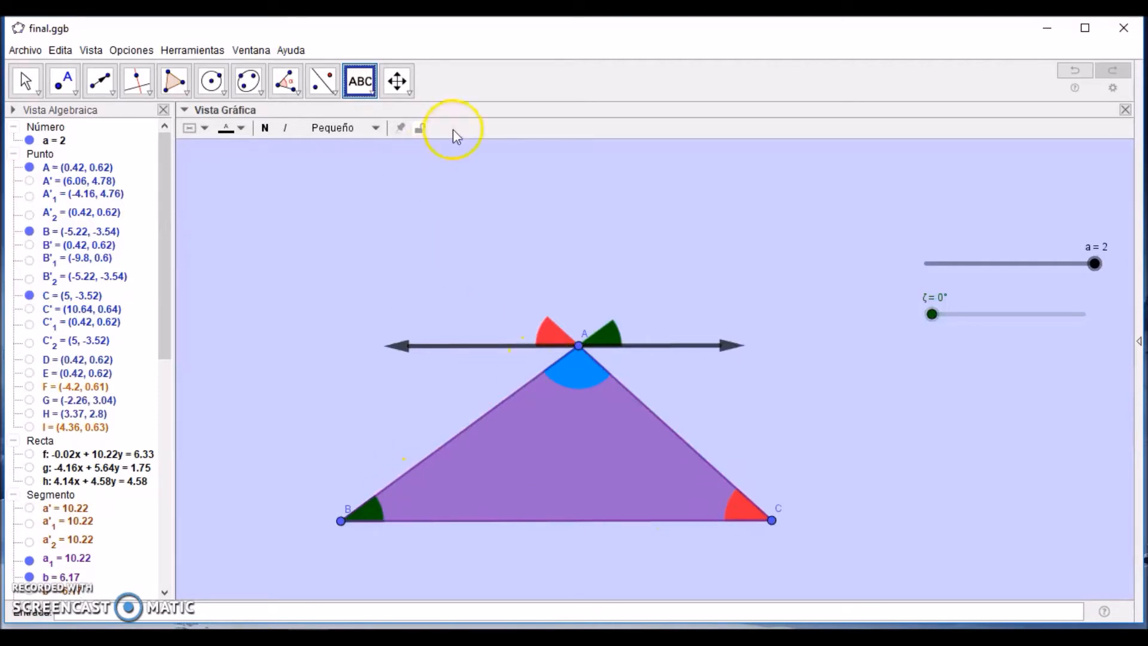
Step: Add LaTeX text labels α, β and θ inside the triangle's angles at B, A and C, and move the triangle slightly to test them
{"action": "left_click", "coordinate": [362, 85]}
{"action": "left_click", "coordinate": [328, 334]}
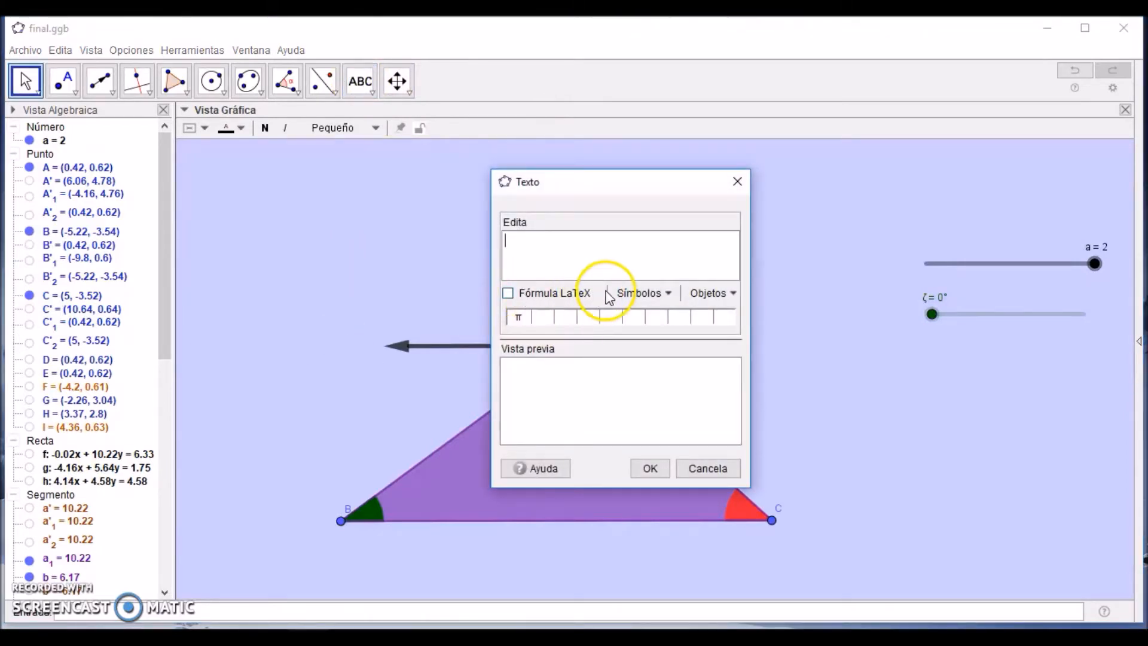
{"action": "left_click", "coordinate": [508, 293]}
{"action": "left_click", "coordinate": [646, 292]}
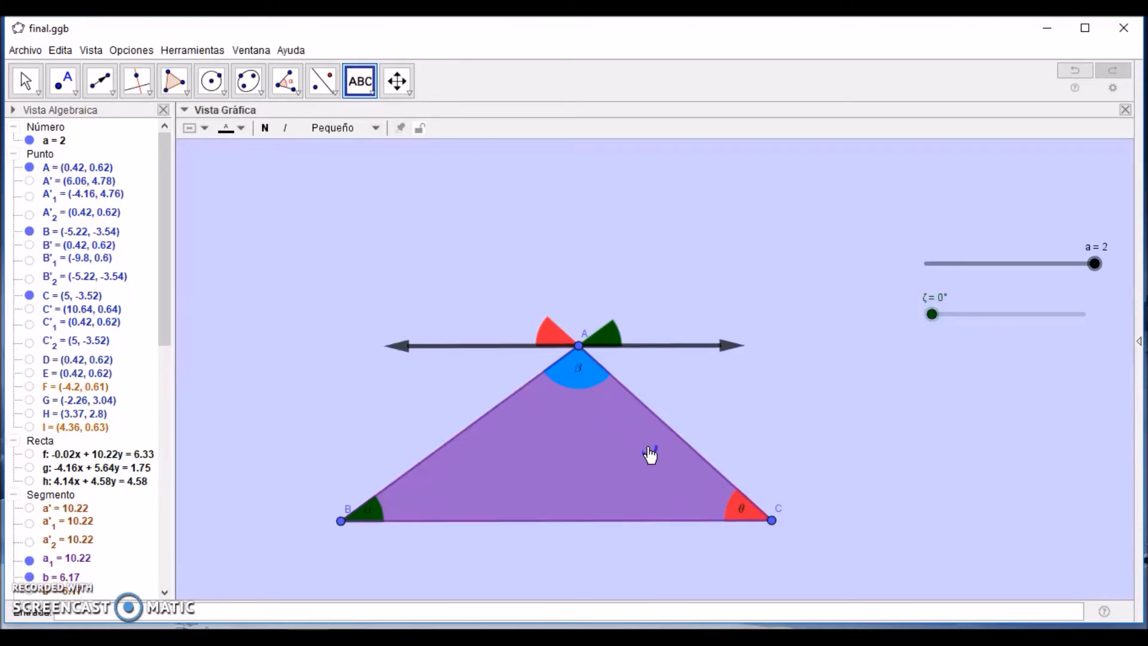
{"action": "key", "text": "Escape"}
{"action": "left_click_drag", "start_coordinate": [567, 396], "coordinate": [536, 436]}
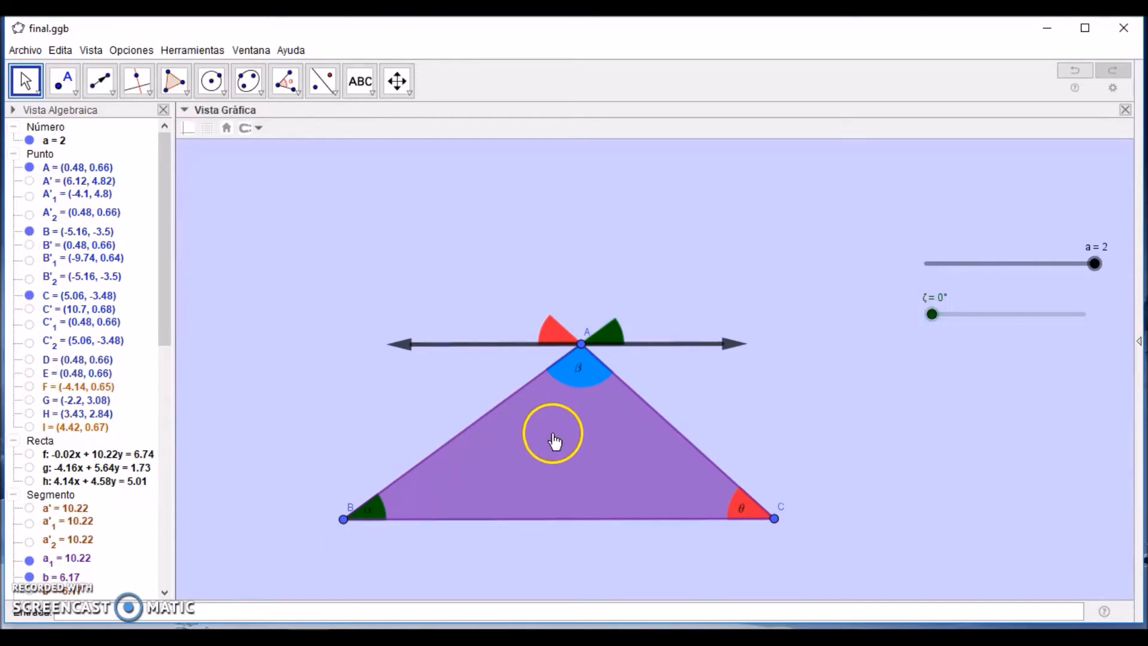
Step: Set the origin point of the β label to A and reposition the label inside the blue angle
{"action": "right_click", "coordinate": [577, 373]}
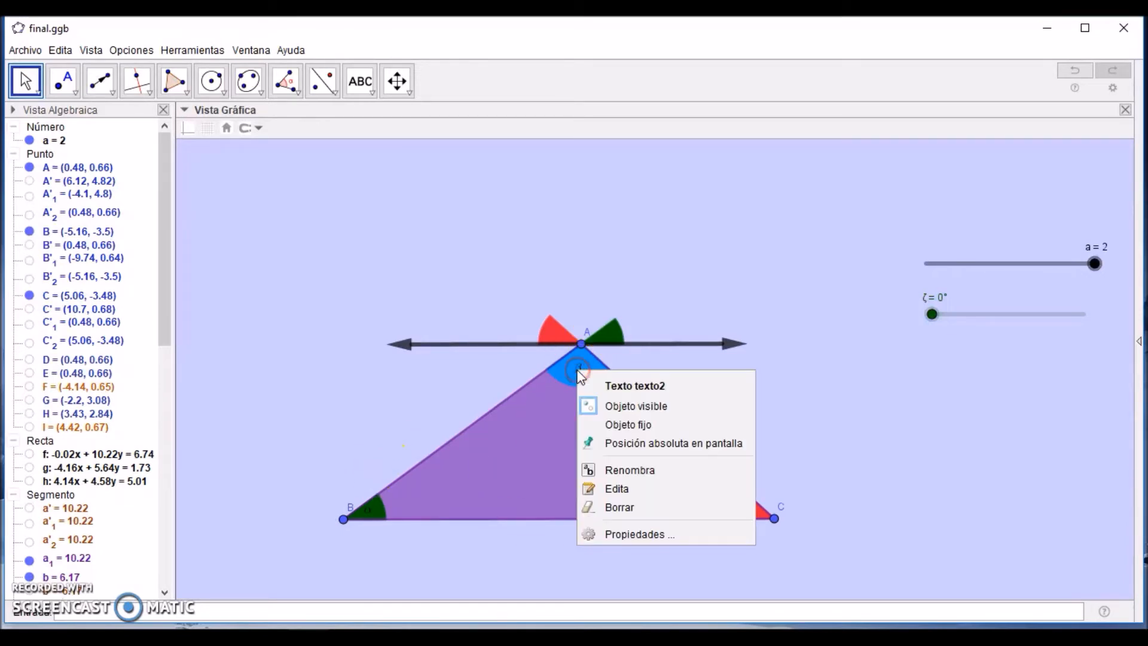
{"action": "left_click", "coordinate": [631, 534]}
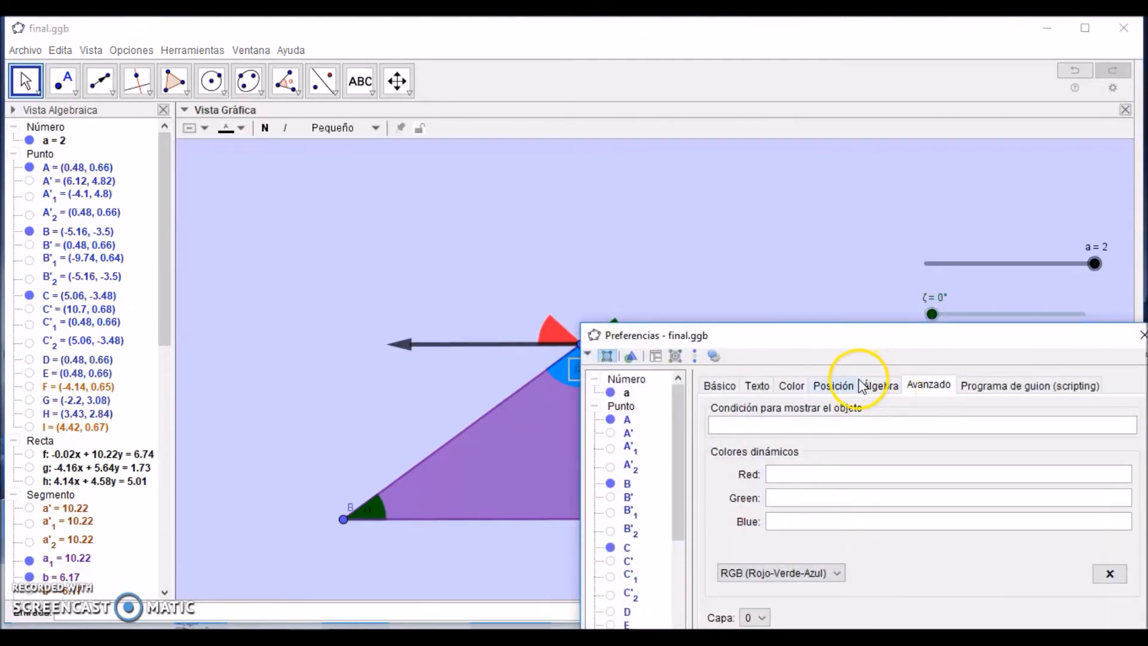
{"action": "left_click", "coordinate": [845, 388]}
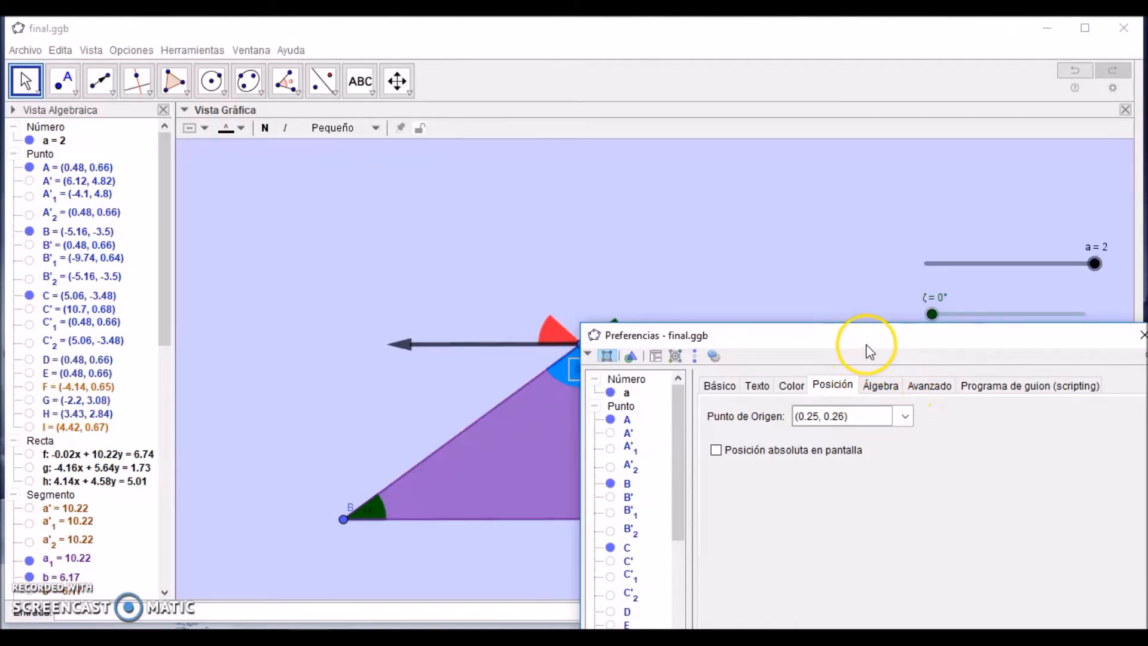
{"action": "left_click_drag", "start_coordinate": [861, 348], "coordinate": [641, 411]}
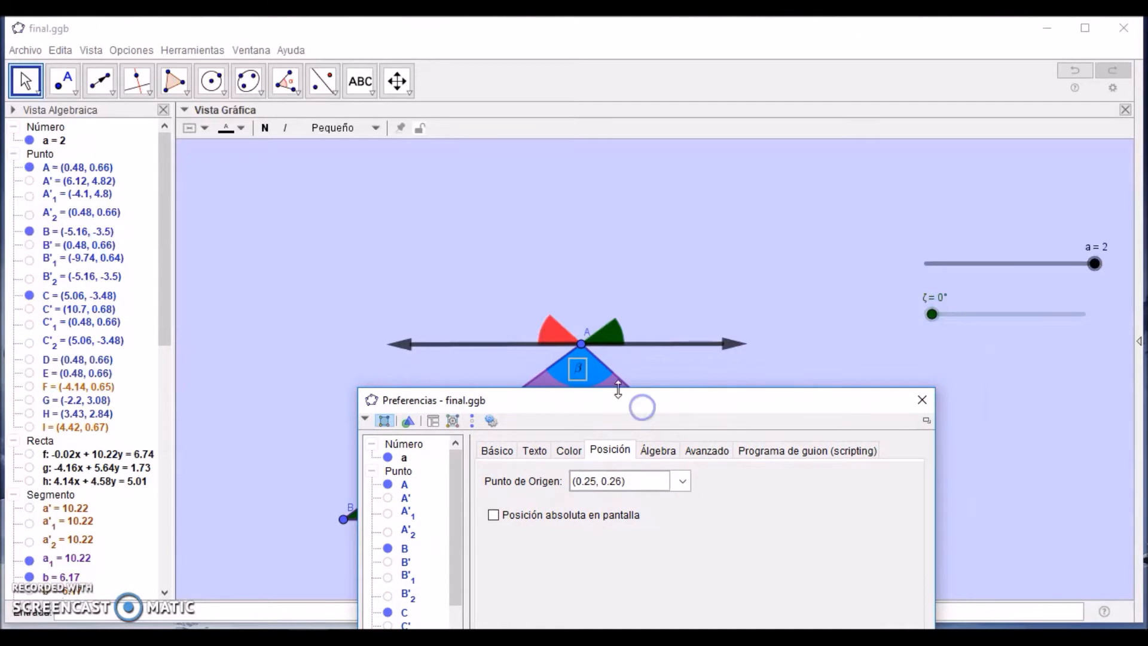
{"action": "left_click", "coordinate": [682, 481]}
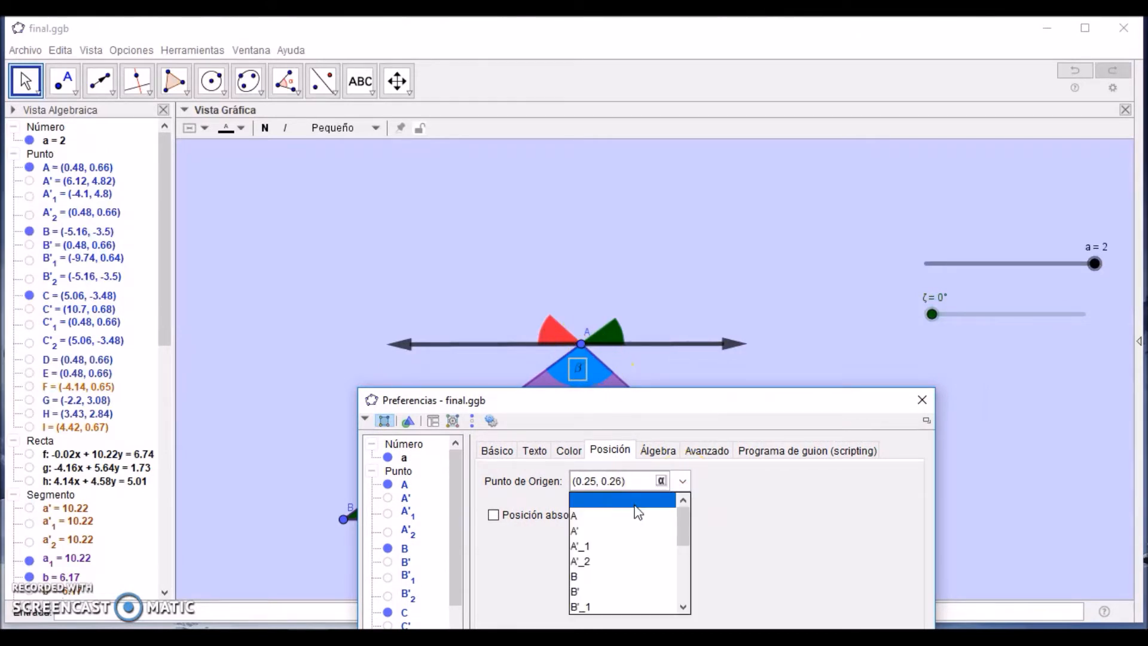
{"action": "left_click", "coordinate": [590, 517]}
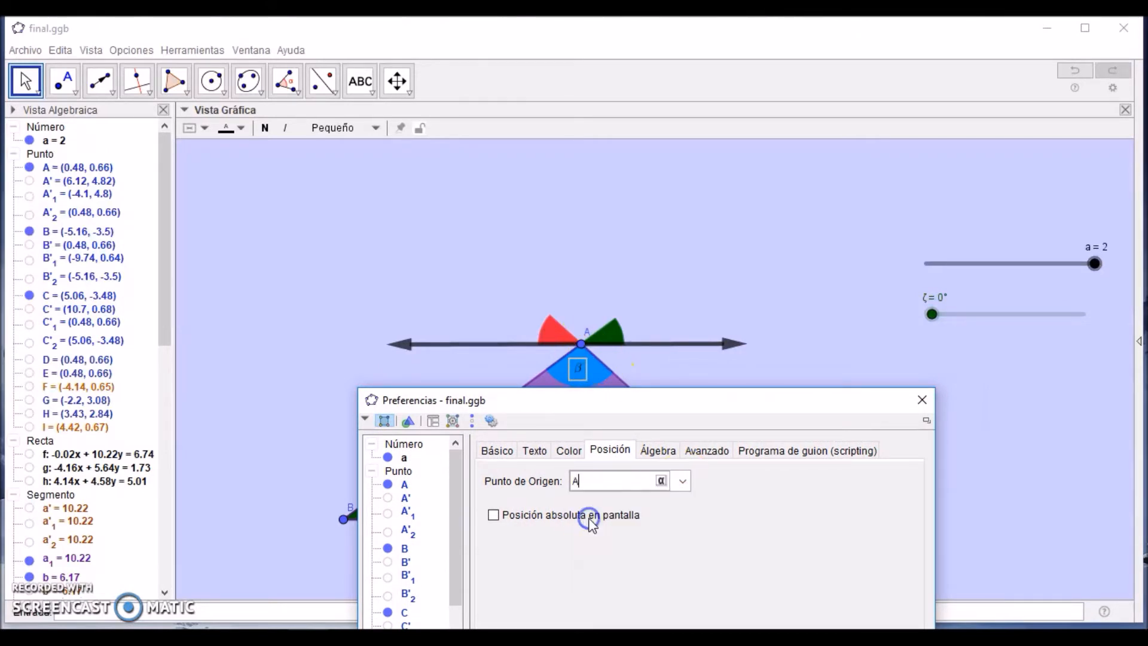
{"action": "left_click", "coordinate": [924, 400]}
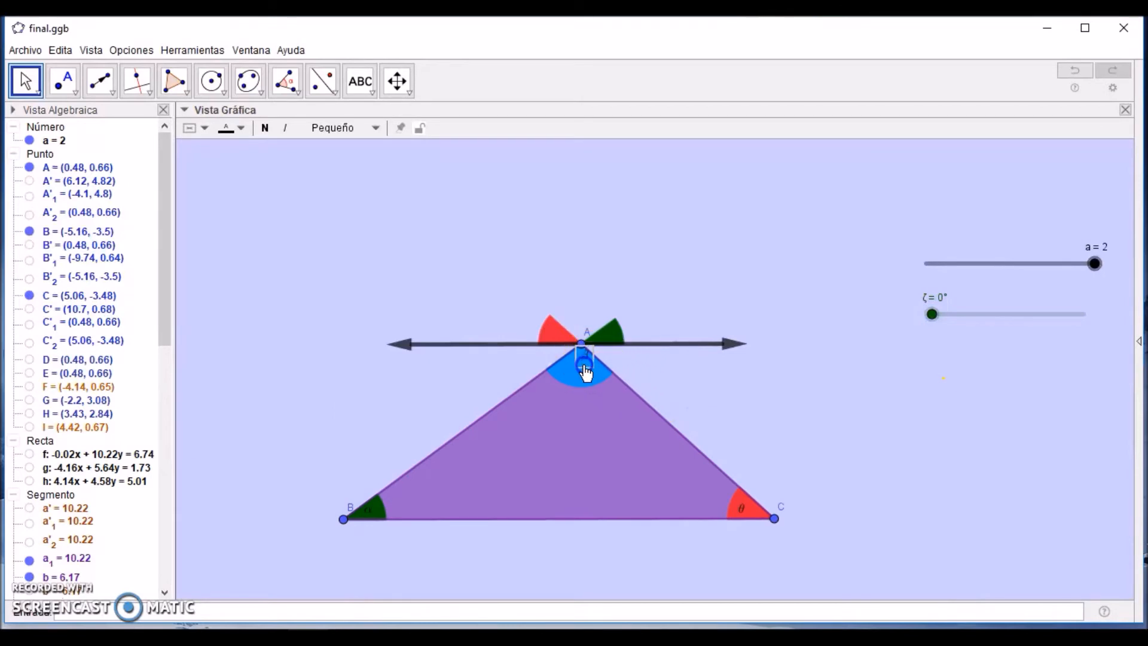
{"action": "mouse_move", "coordinate": [582, 436]}
{"action": "left_mouse_down"}
{"action": "mouse_move", "coordinate": [574, 355]}
{"action": "mouse_move", "coordinate": [582, 442]}
{"action": "mouse_move", "coordinate": [579, 366]}
{"action": "mouse_move", "coordinate": [577, 432]}
{"action": "left_mouse_up"}
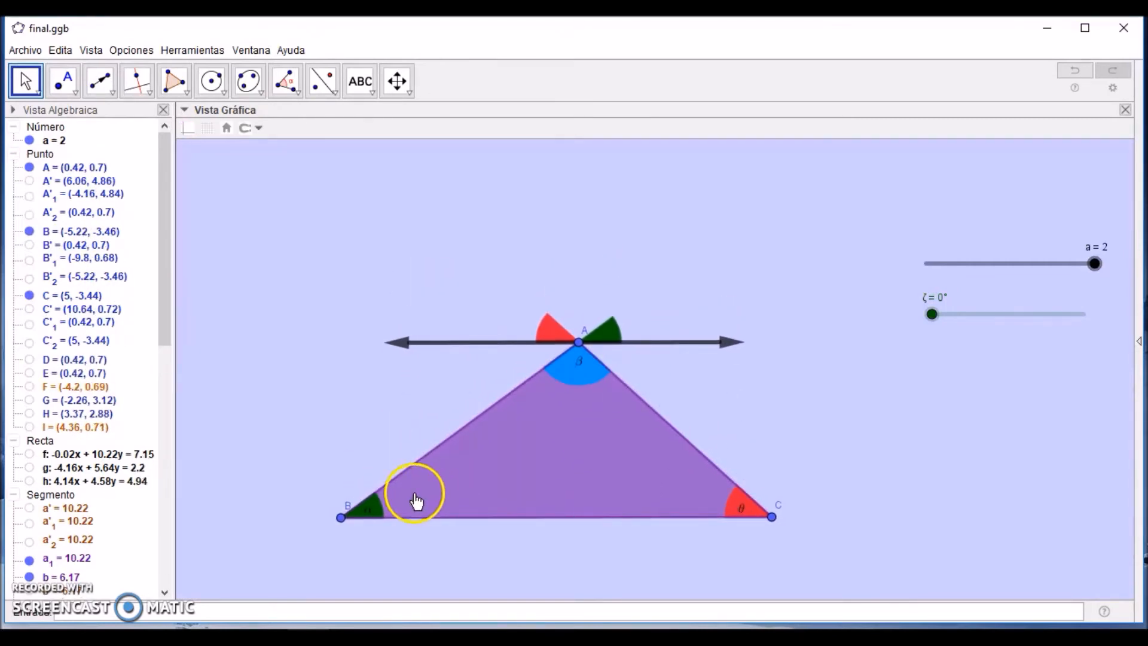
Step: Anchor the α label to point B and the θ label to point C, placing each inside its angle
{"action": "left_click", "coordinate": [372, 514]}
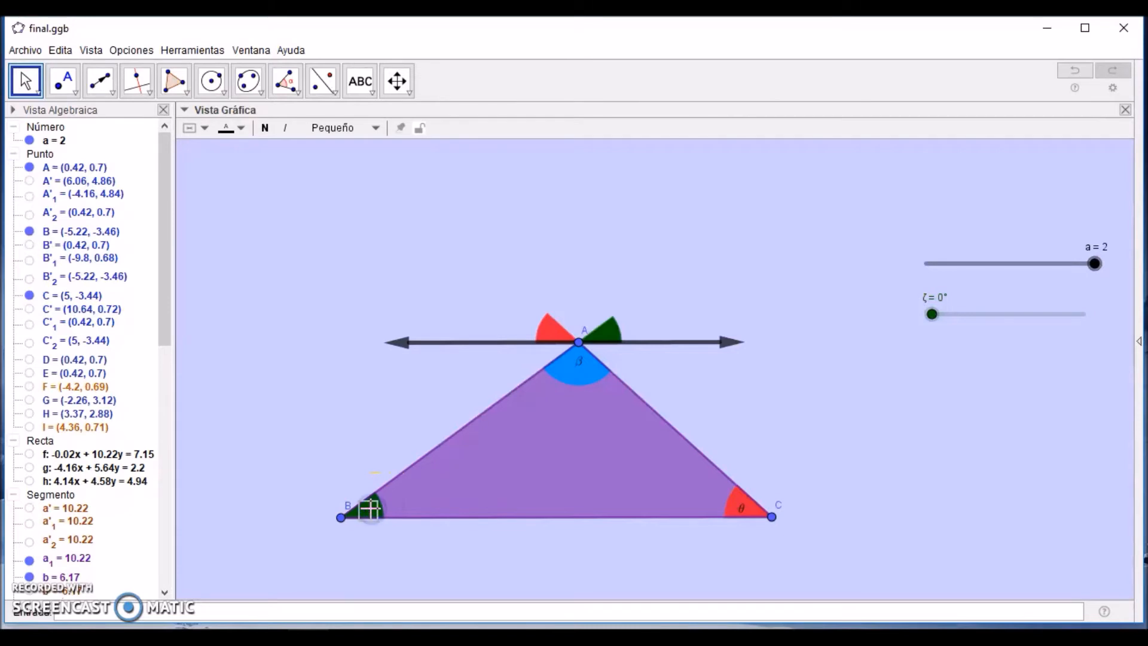
{"action": "right_click", "coordinate": [371, 508]}
{"action": "key", "text": "Escape"}
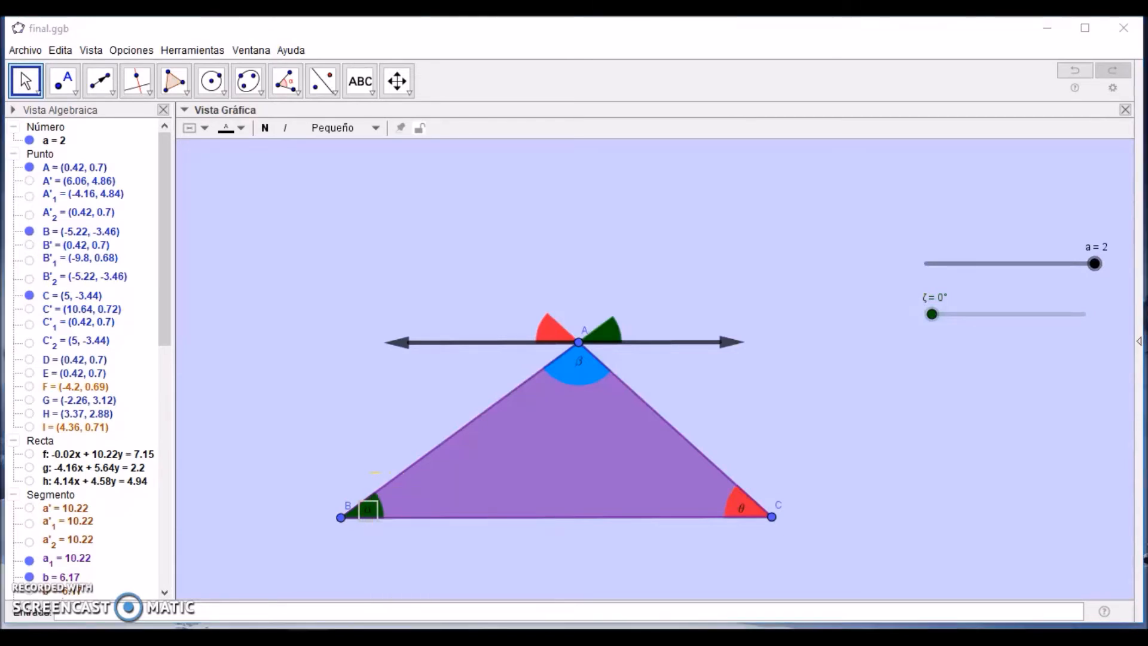
{"action": "left_click", "coordinate": [350, 531]}
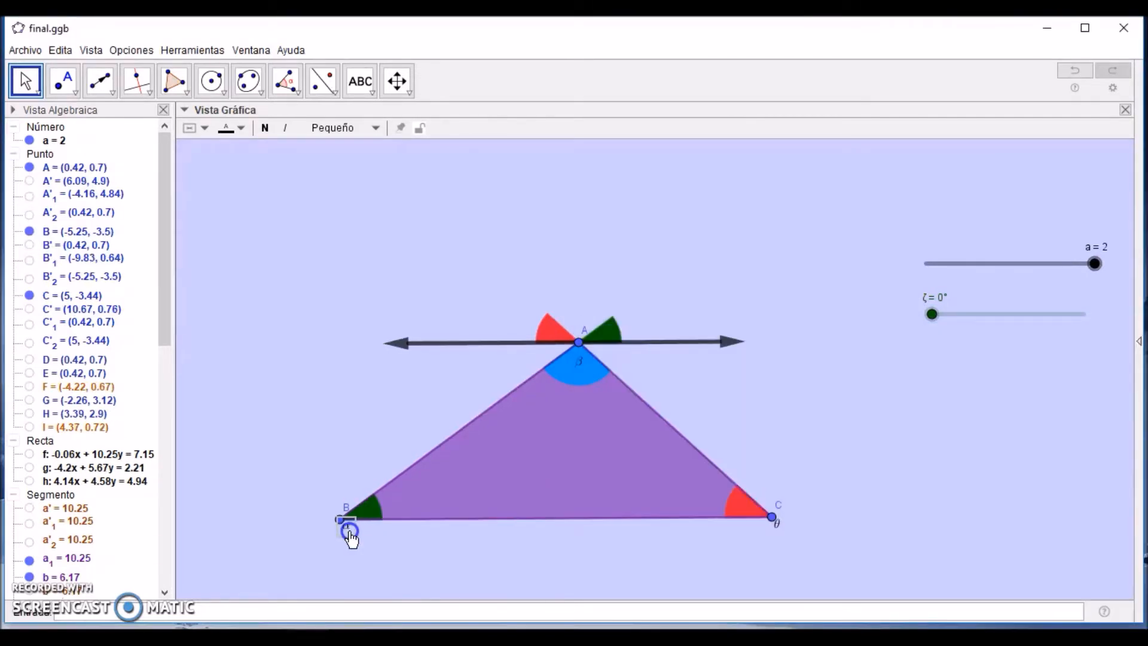
{"action": "left_click_drag", "start_coordinate": [350, 532], "coordinate": [370, 520]}
{"action": "left_click", "coordinate": [765, 575]}
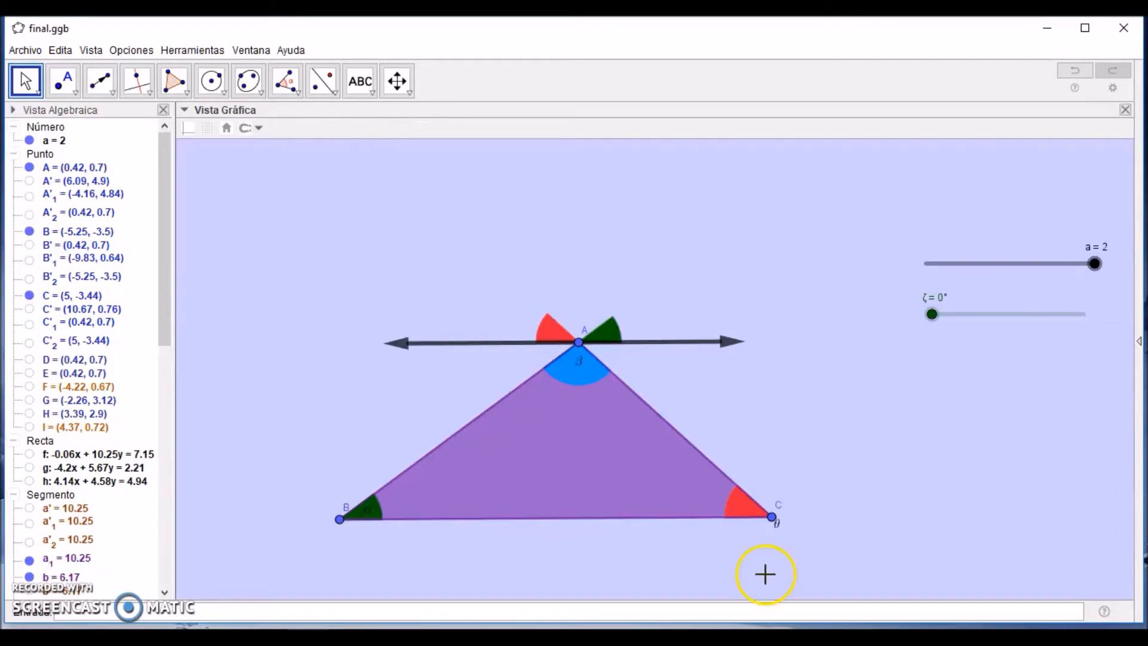
{"action": "left_click_drag", "start_coordinate": [784, 538], "coordinate": [776, 549]}
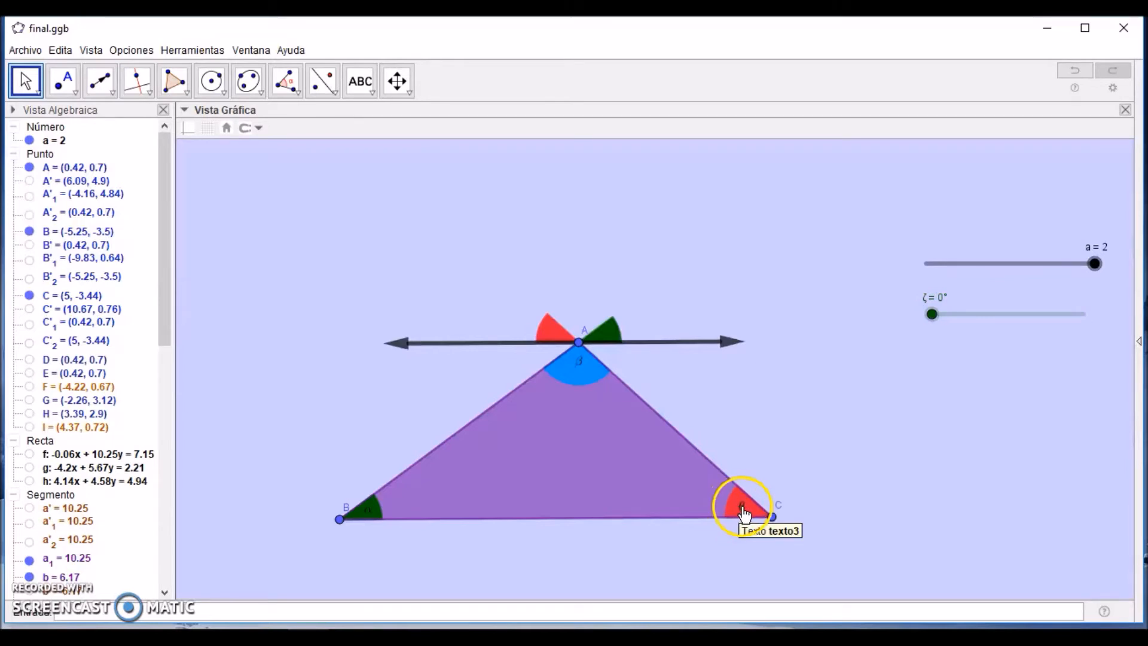
Step: Set the text size of the θ, α and β labels to Mediano and adjust β inside its angle
{"action": "left_click", "coordinate": [743, 513]}
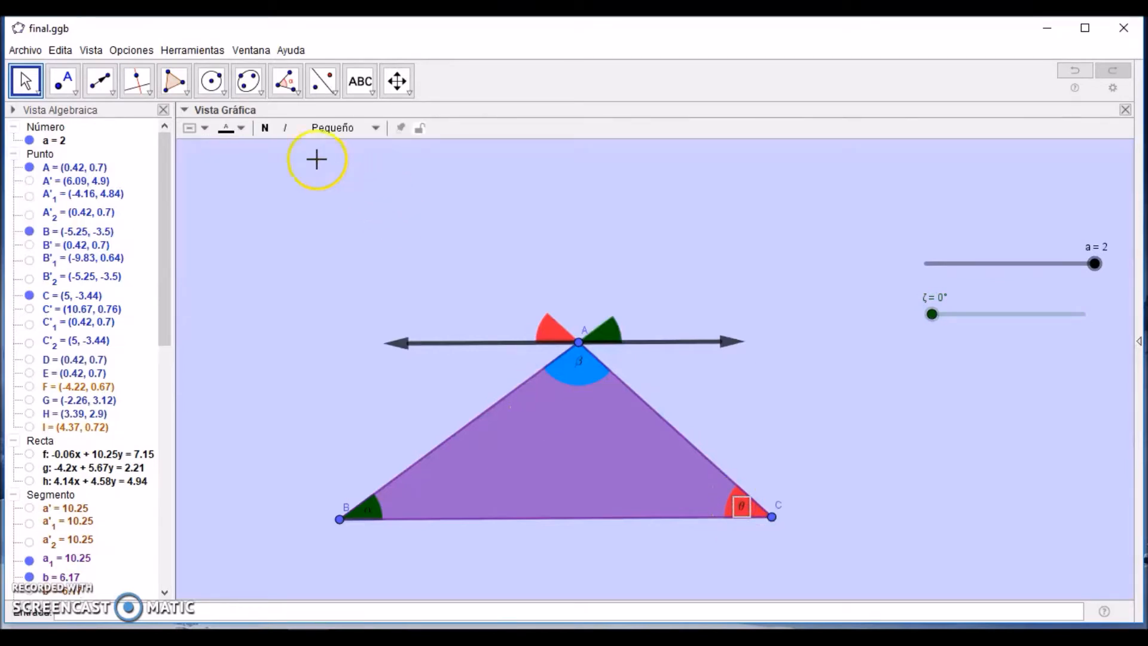
{"action": "left_click", "coordinate": [362, 127]}
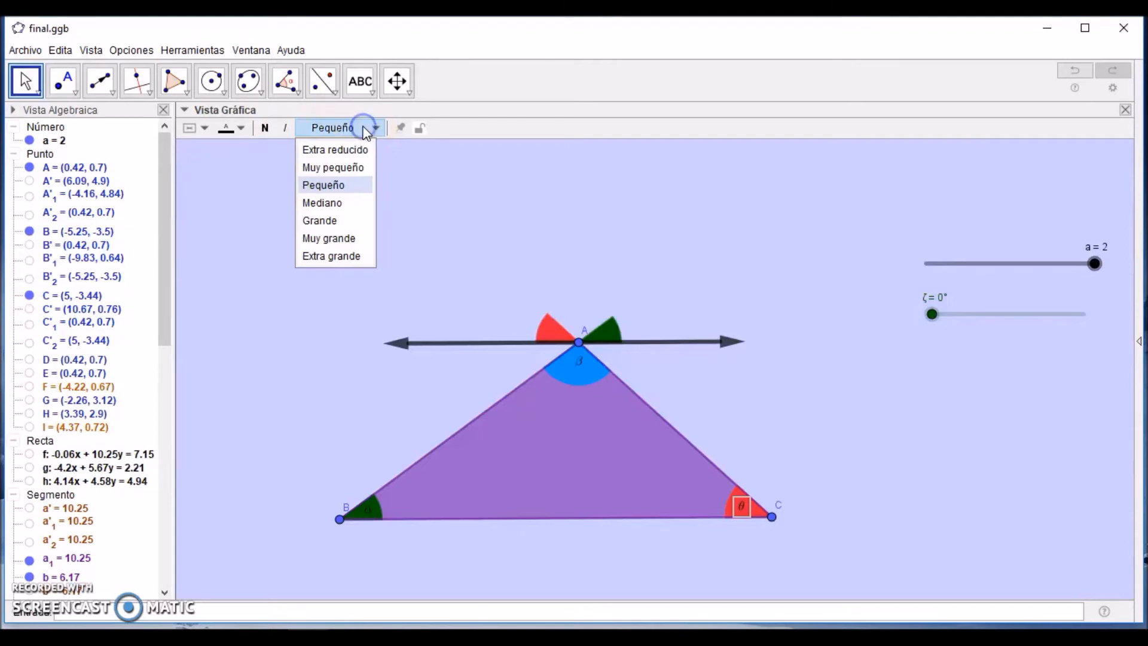
{"action": "left_click", "coordinate": [333, 202]}
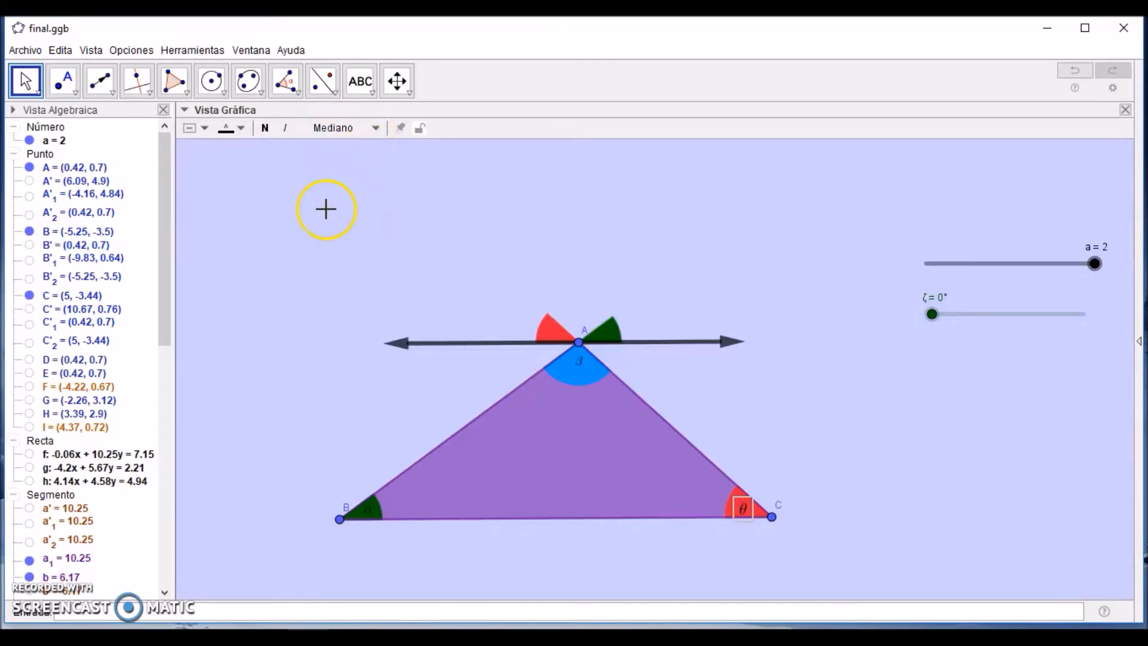
{"action": "left_click", "coordinate": [368, 508]}
{"action": "left_click_drag", "start_coordinate": [576, 368], "coordinate": [542, 390]}
{"action": "left_click_drag", "start_coordinate": [544, 472], "coordinate": [577, 453]}
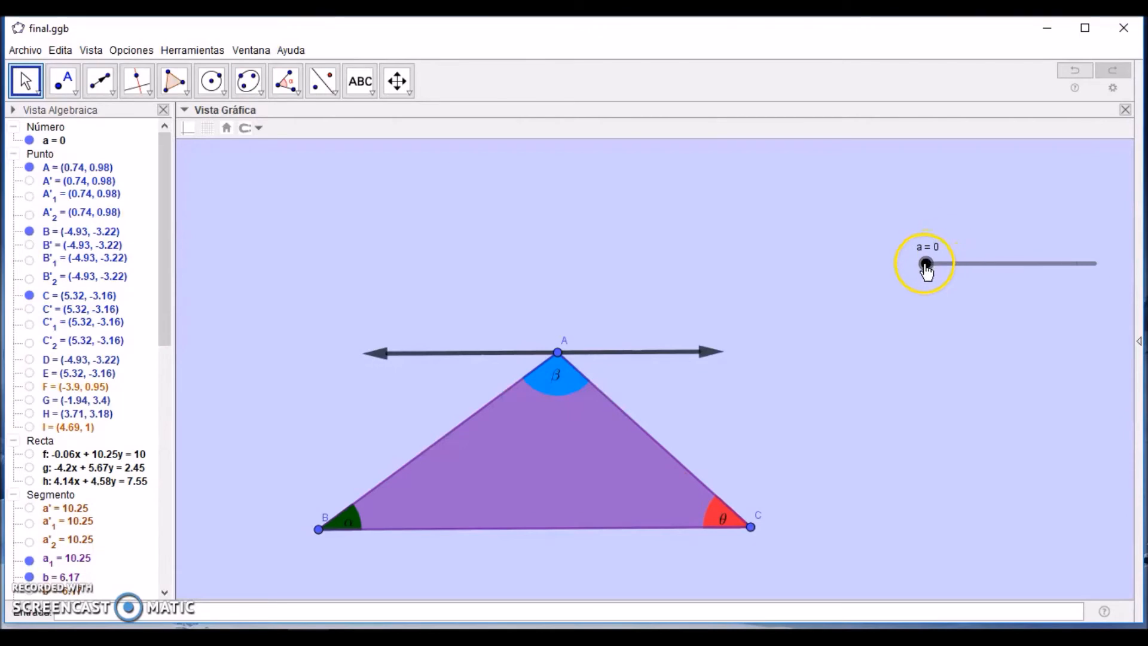
Step: Move slider a from 0 to 2 and slider ζ to 180° to bring the angle copies together at A
{"action": "left_click_drag", "start_coordinate": [926, 264], "coordinate": [1102, 278]}
{"action": "left_click", "coordinate": [1027, 303]}
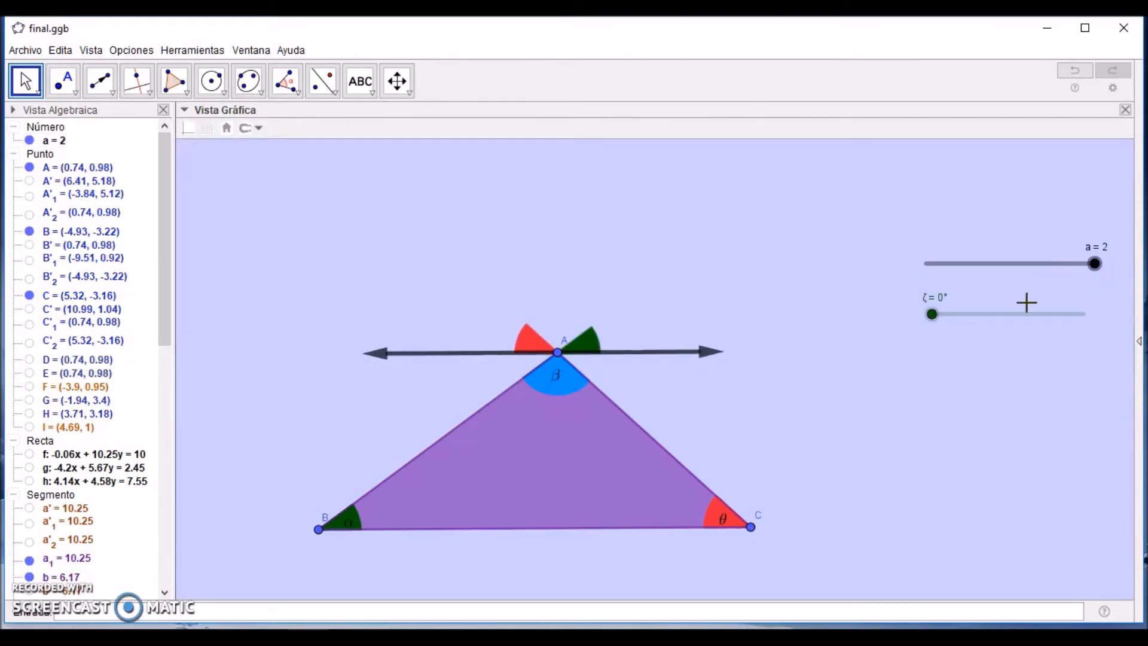
{"action": "left_click_drag", "start_coordinate": [937, 333], "coordinate": [1098, 326]}
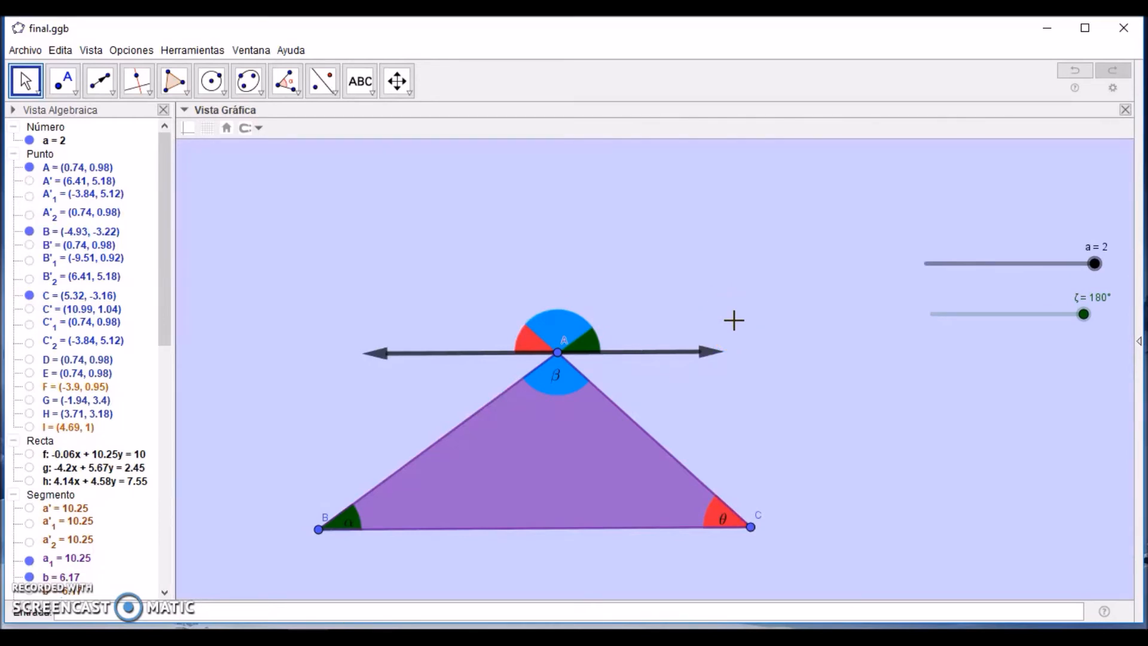
Step: Add the text "Ángulo Llano" beside the straight angle at vertex A, above the parallel line
{"action": "left_click", "coordinate": [363, 85]}
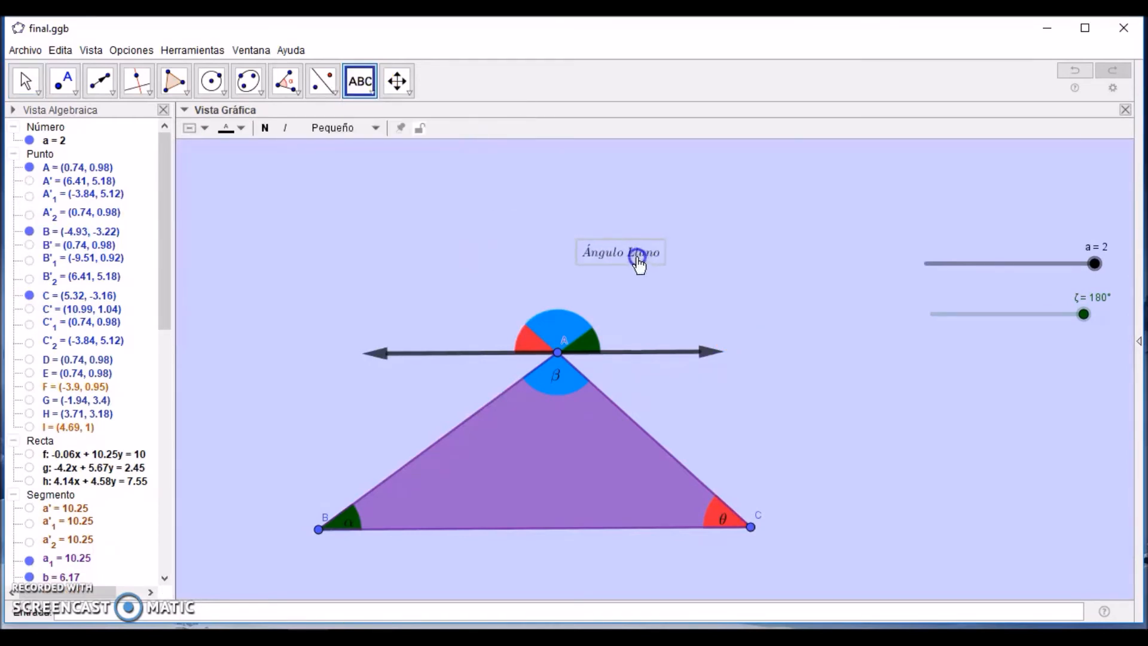
{"action": "left_click_drag", "start_coordinate": [637, 255], "coordinate": [661, 316]}
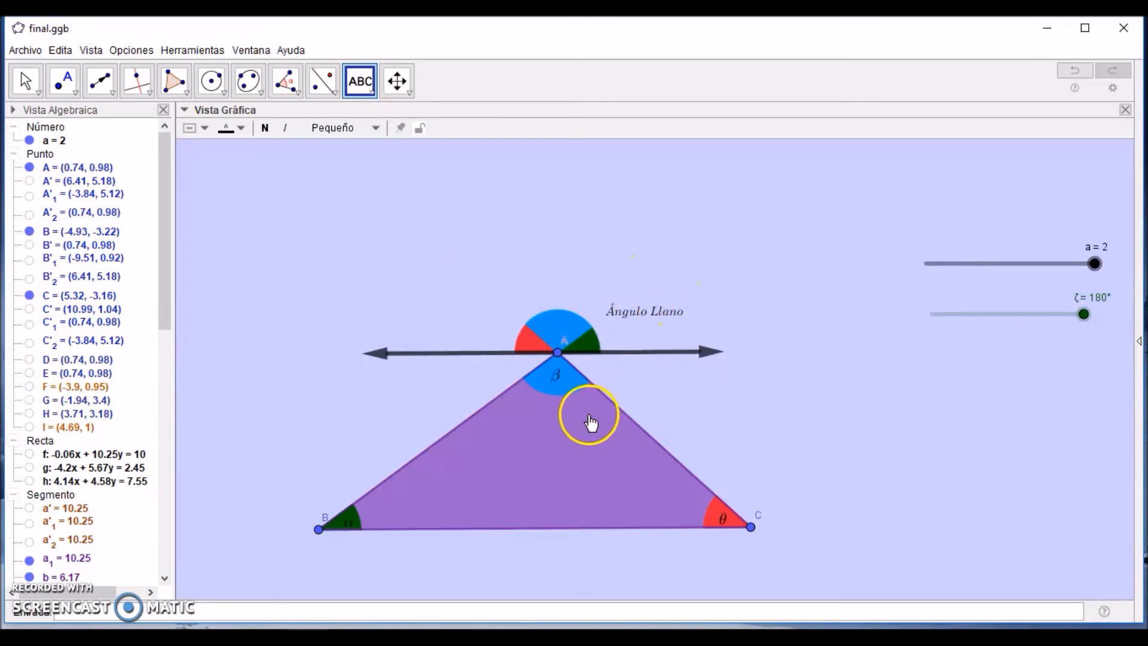
Step: Shift the triangle slightly and reposition the "Ángulo Llano" text beside the straight angle at vertex A
{"action": "left_click", "coordinate": [488, 382]}
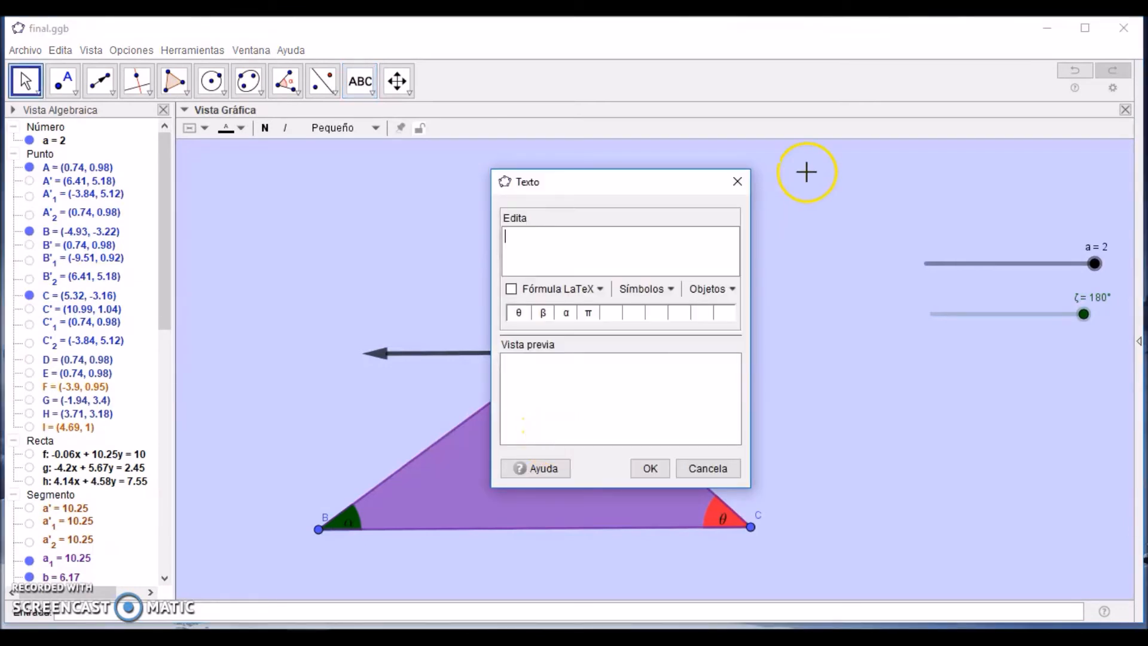
{"action": "left_click", "coordinate": [737, 180]}
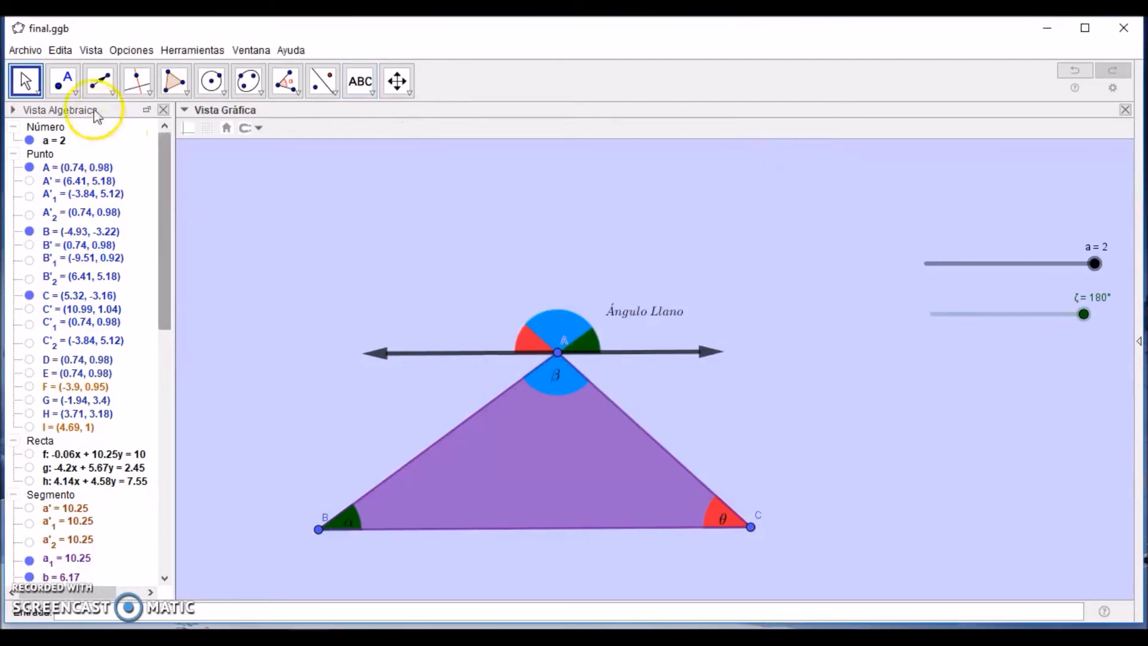
{"action": "left_click", "coordinate": [26, 80]}
{"action": "mouse_move", "coordinate": [538, 410]}
{"action": "left_mouse_down"}
{"action": "mouse_move", "coordinate": [487, 392]}
{"action": "mouse_move", "coordinate": [562, 439]}
{"action": "mouse_move", "coordinate": [528, 407]}
{"action": "mouse_move", "coordinate": [553, 418]}
{"action": "left_mouse_up"}
{"action": "left_click_drag", "start_coordinate": [641, 315], "coordinate": [652, 311]}
Step: Set point A as the origin point of the "Ángulo Llano" text and move the triangle to test the anchoring
{"action": "right_click", "coordinate": [652, 311]}
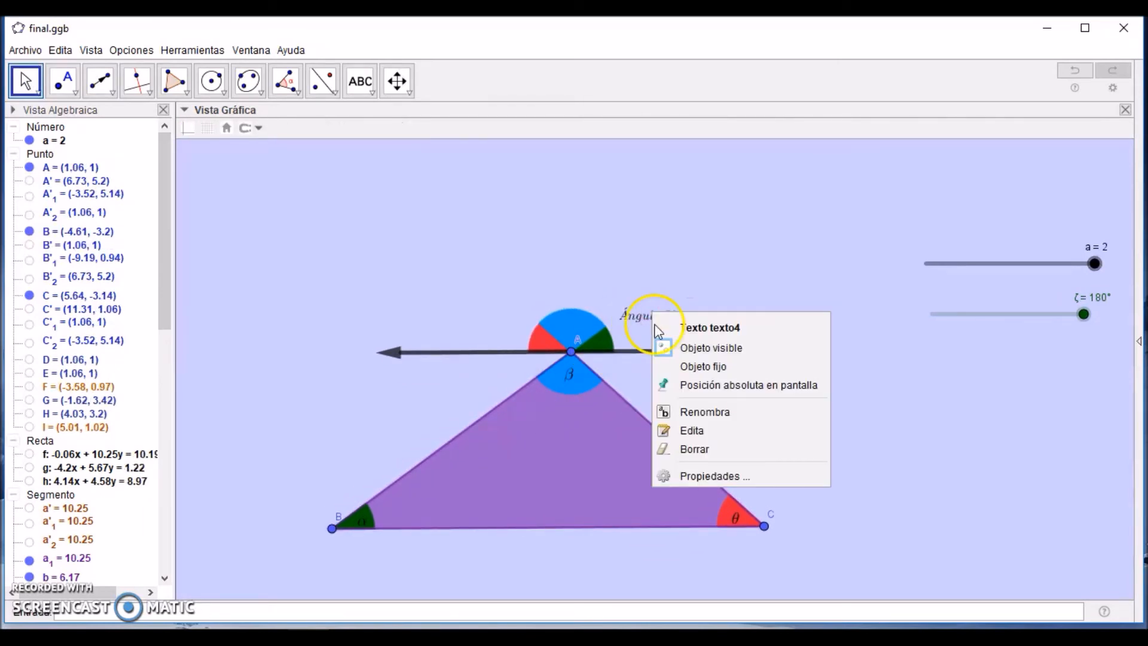
{"action": "left_click", "coordinate": [696, 474]}
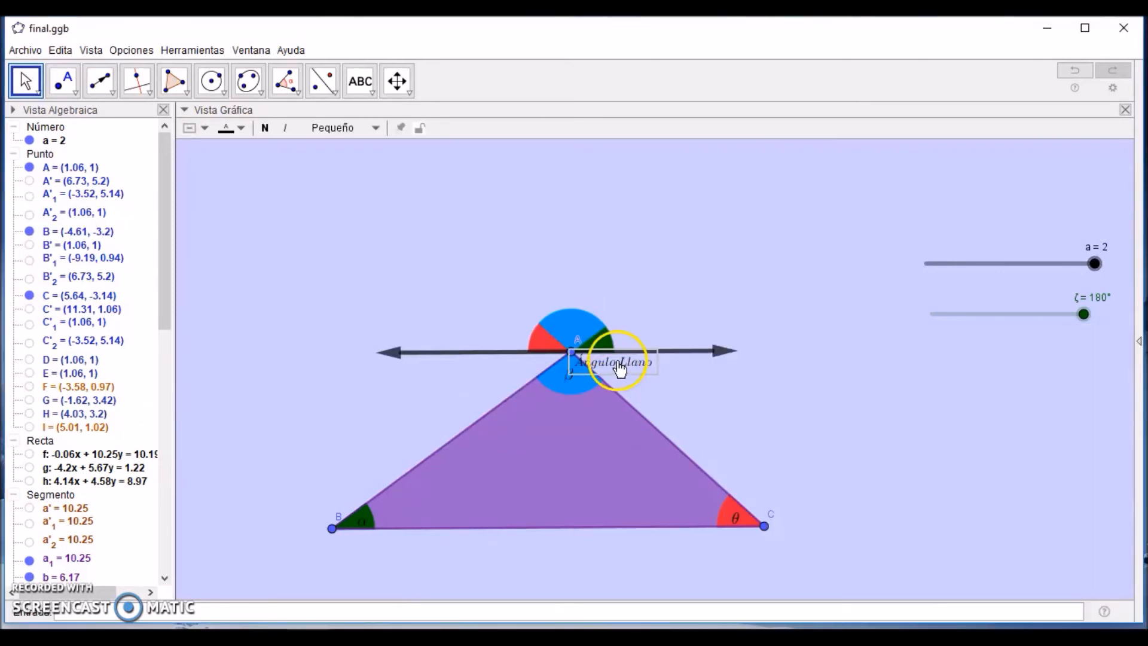
{"action": "left_click_drag", "start_coordinate": [620, 370], "coordinate": [676, 321]}
{"action": "key", "text": "Escape"}
{"action": "left_click_drag", "start_coordinate": [600, 432], "coordinate": [577, 448]}
Step: Return slider ζ to 0° and slider a to 0, and move the "Ángulo Llano" text slightly closer to vertex A
{"action": "left_click_drag", "start_coordinate": [1083, 314], "coordinate": [821, 332]}
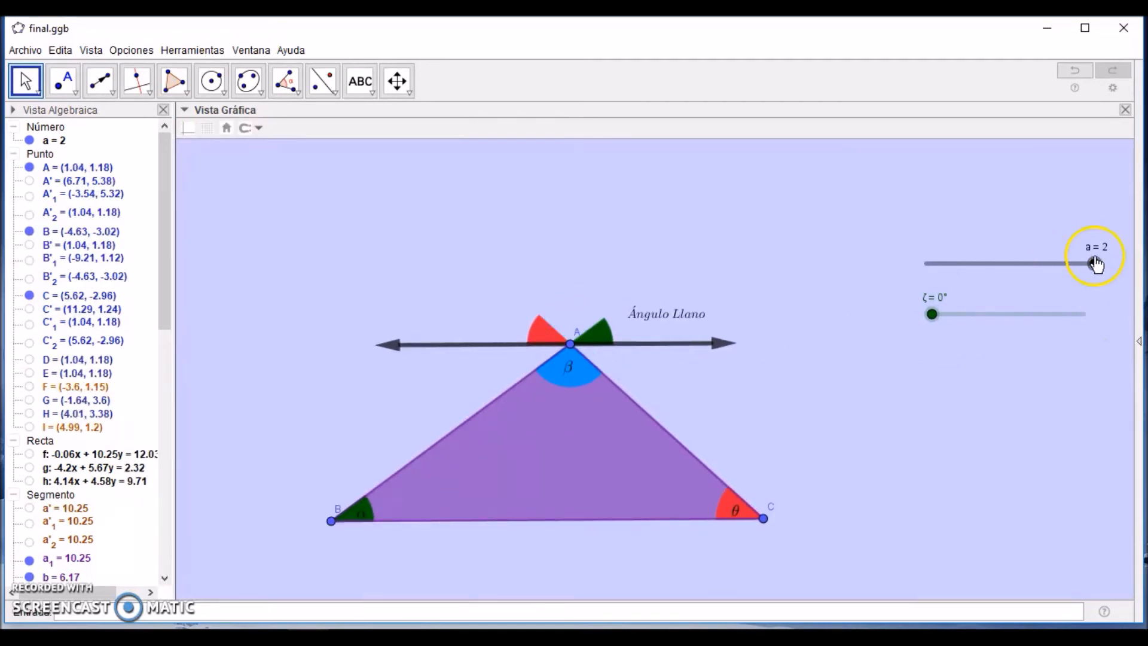
{"action": "left_click_drag", "start_coordinate": [1097, 263], "coordinate": [899, 273]}
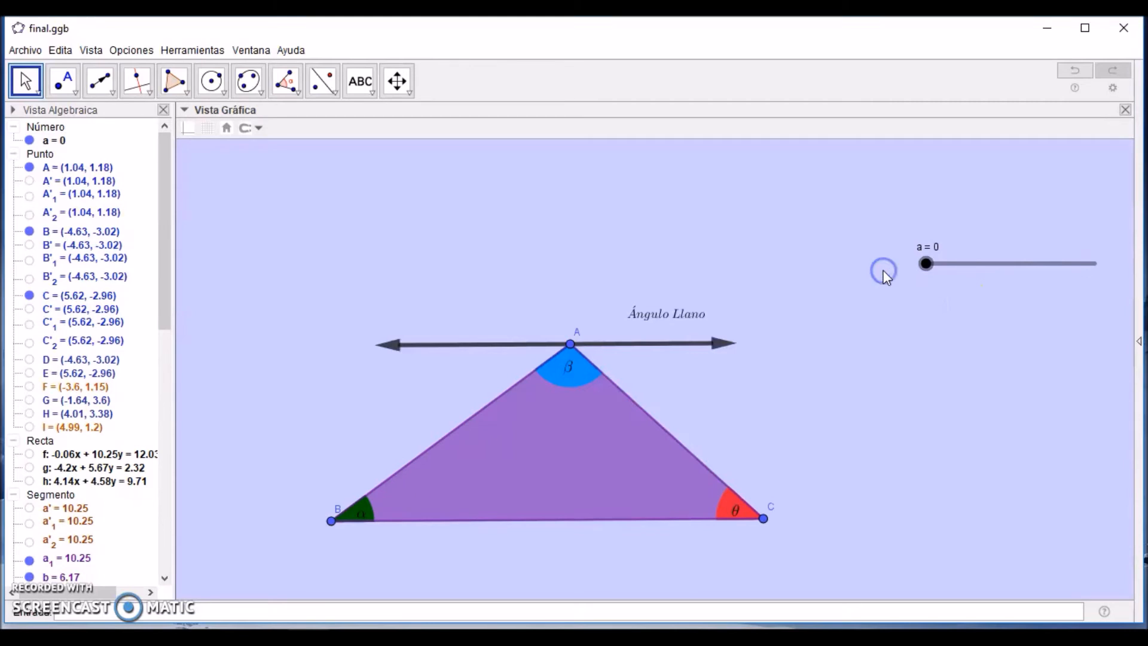
{"action": "left_click_drag", "start_coordinate": [667, 326], "coordinate": [684, 287]}
{"action": "left_click", "coordinate": [840, 286]}
Step: Move slider a to 2 and slider ζ to 180° to rebuild the straight angle at vertex A
{"action": "left_click_drag", "start_coordinate": [922, 274], "coordinate": [1108, 276]}
{"action": "left_click", "coordinate": [1011, 296]}
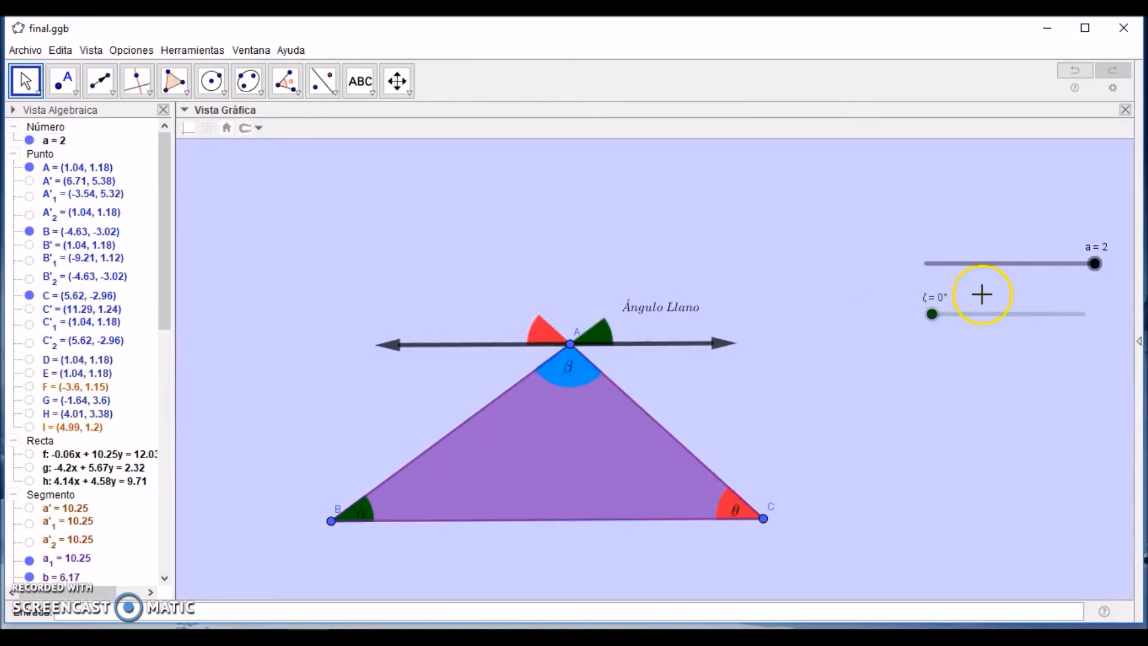
{"action": "left_click_drag", "start_coordinate": [942, 317], "coordinate": [1105, 323]}
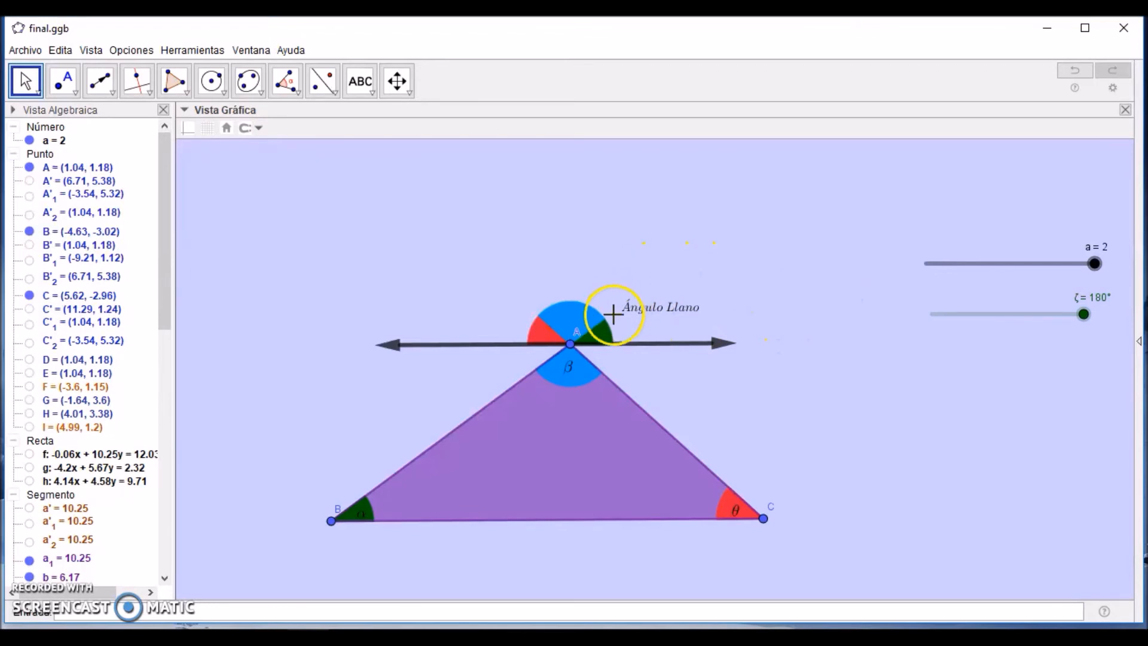
Step: Give the "Ángulo Llano" text the display condition ζ==180° and return slider ζ to 0° to test it
{"action": "right_click", "coordinate": [643, 305]}
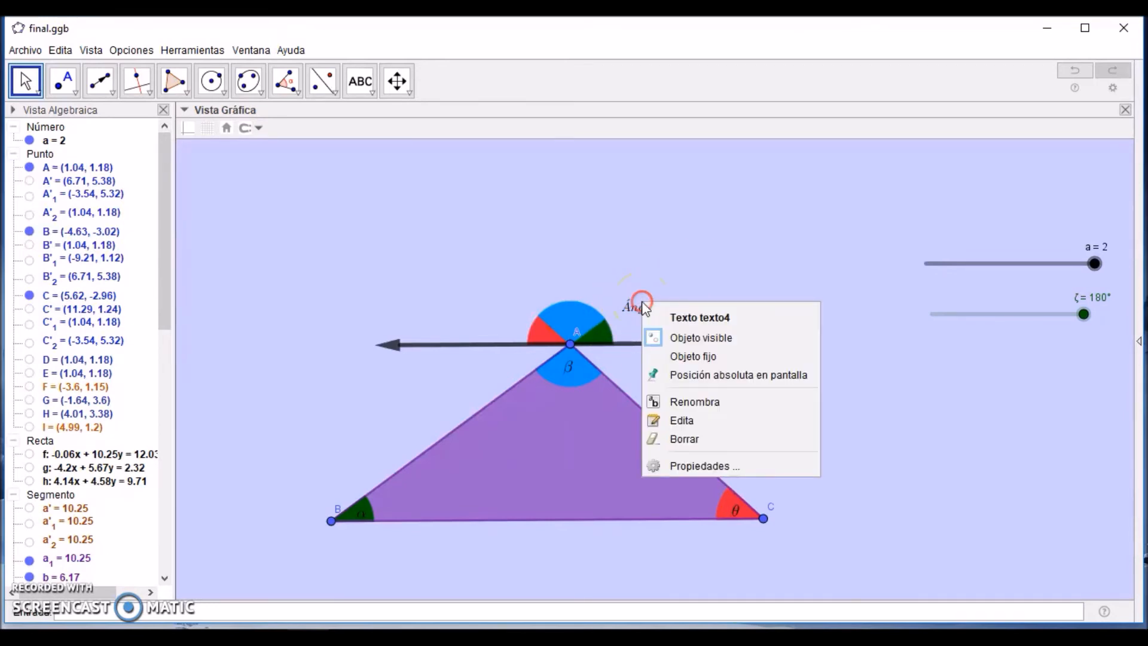
{"action": "left_click", "coordinate": [677, 470]}
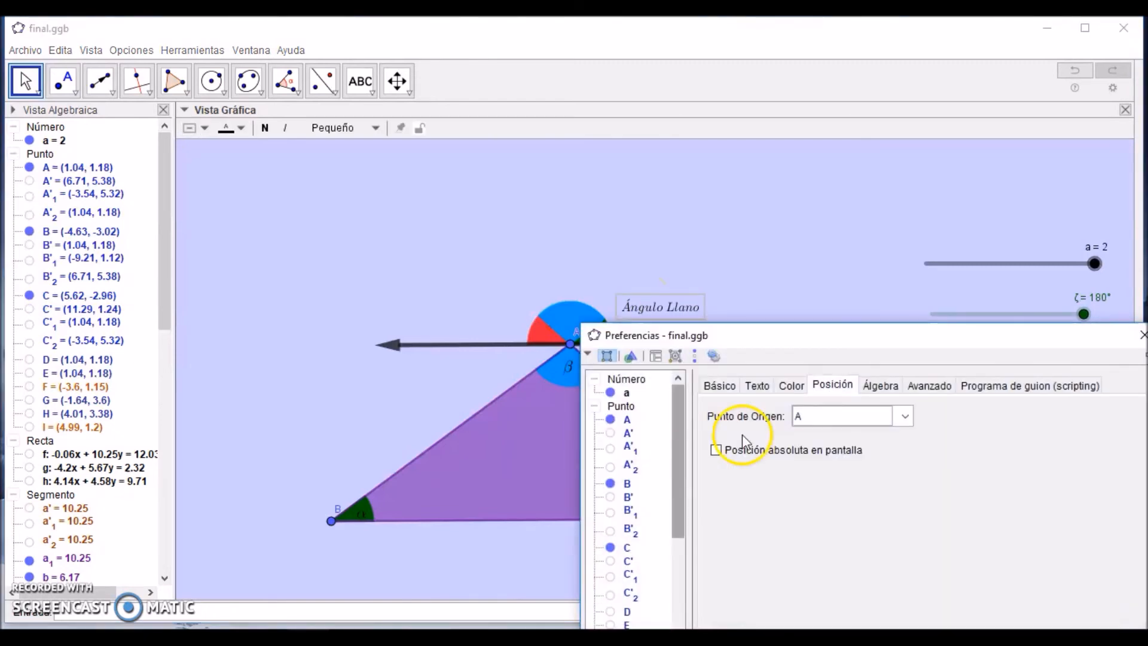
{"action": "left_click", "coordinate": [929, 384]}
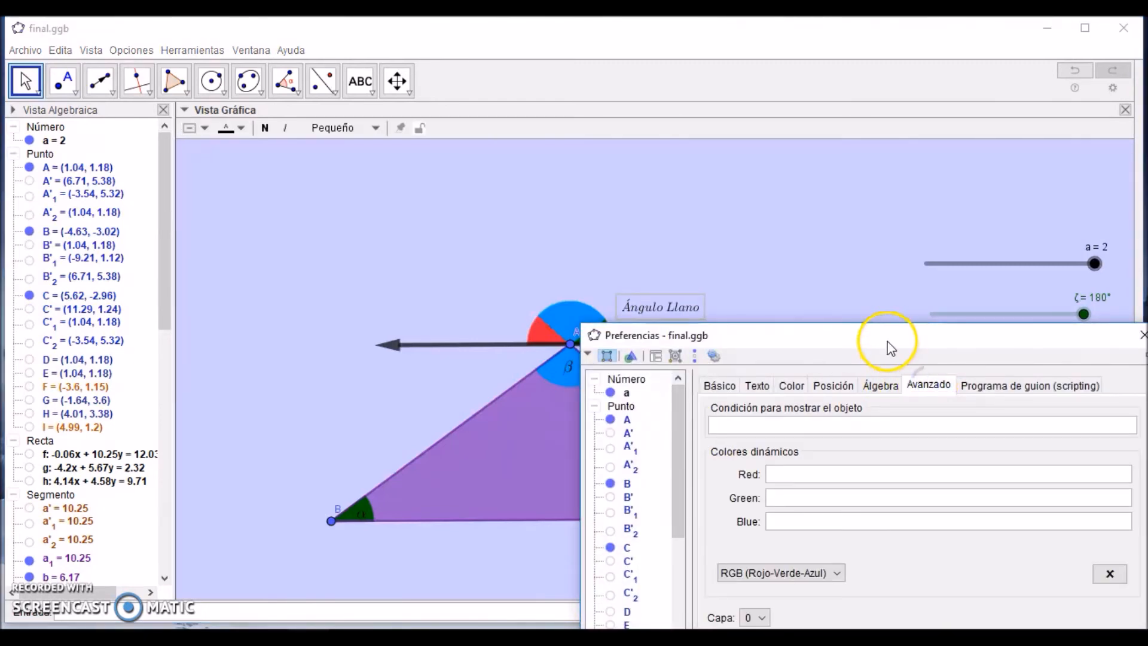
{"action": "left_click_drag", "start_coordinate": [887, 338], "coordinate": [765, 394]}
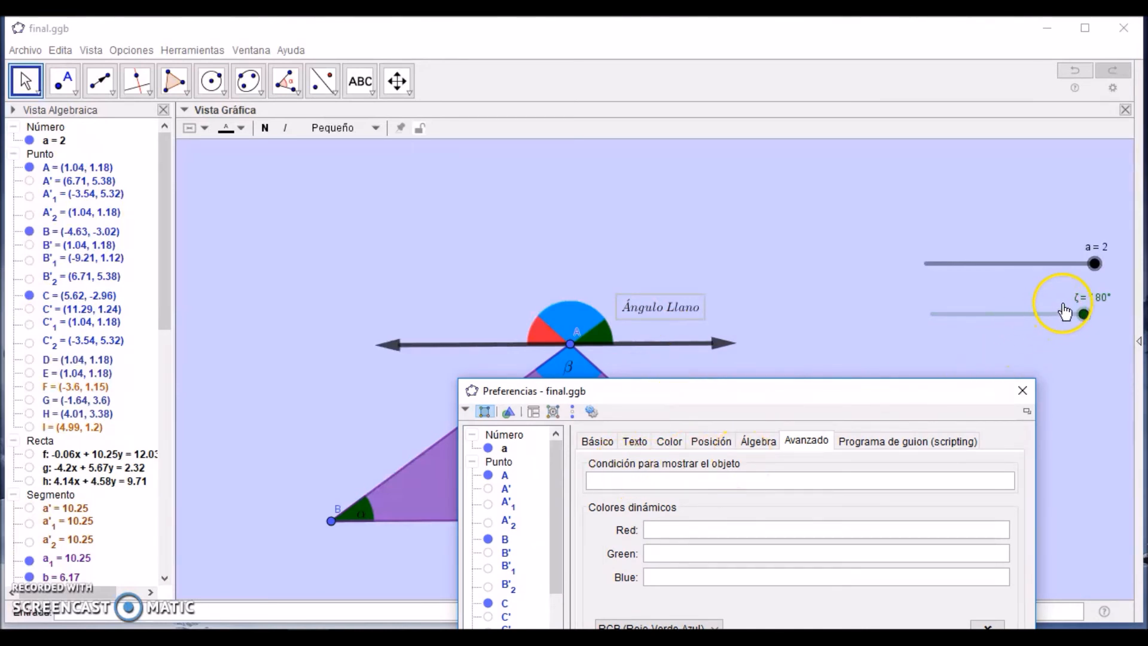
{"action": "left_click", "coordinate": [849, 481]}
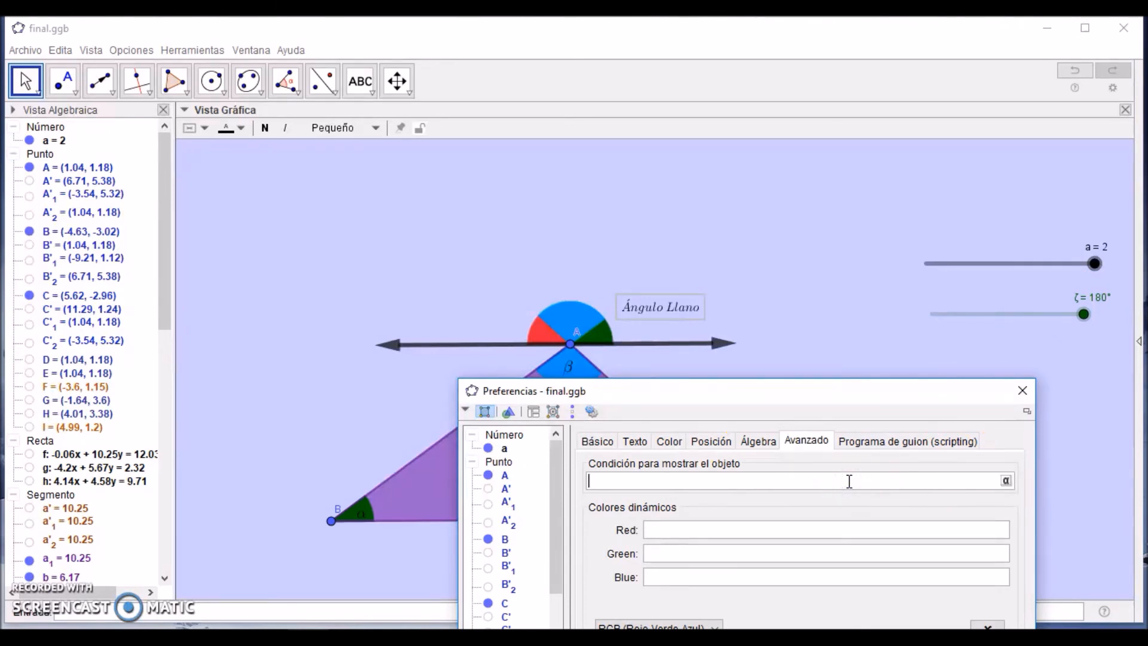
{"action": "left_click", "coordinate": [1006, 481]}
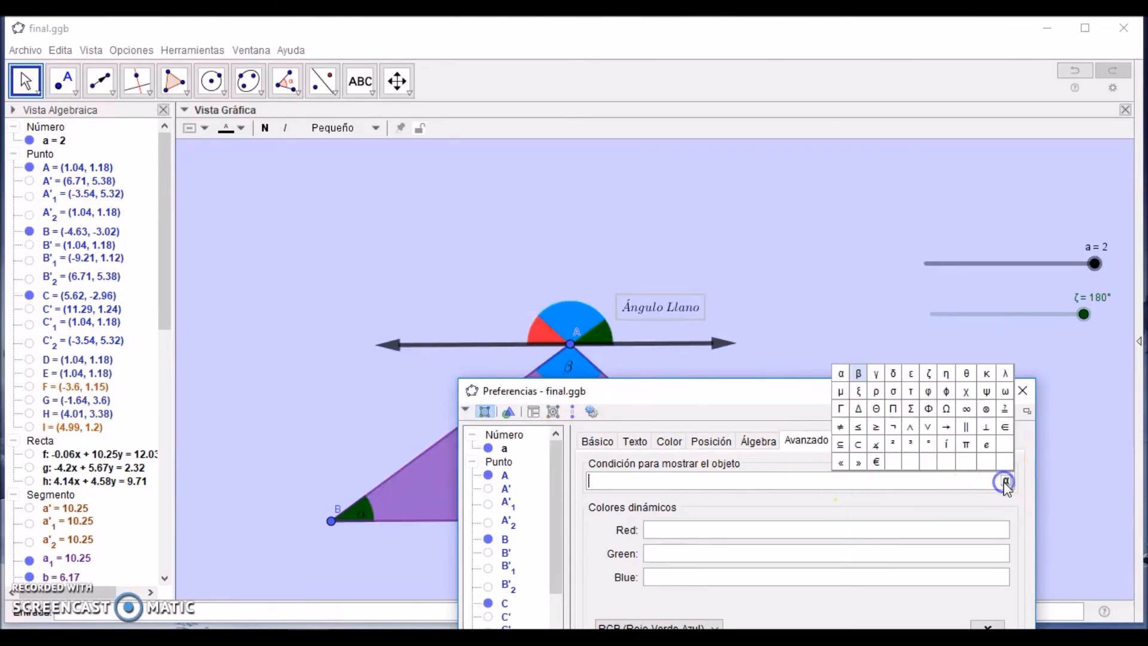
{"action": "left_click", "coordinate": [929, 374]}
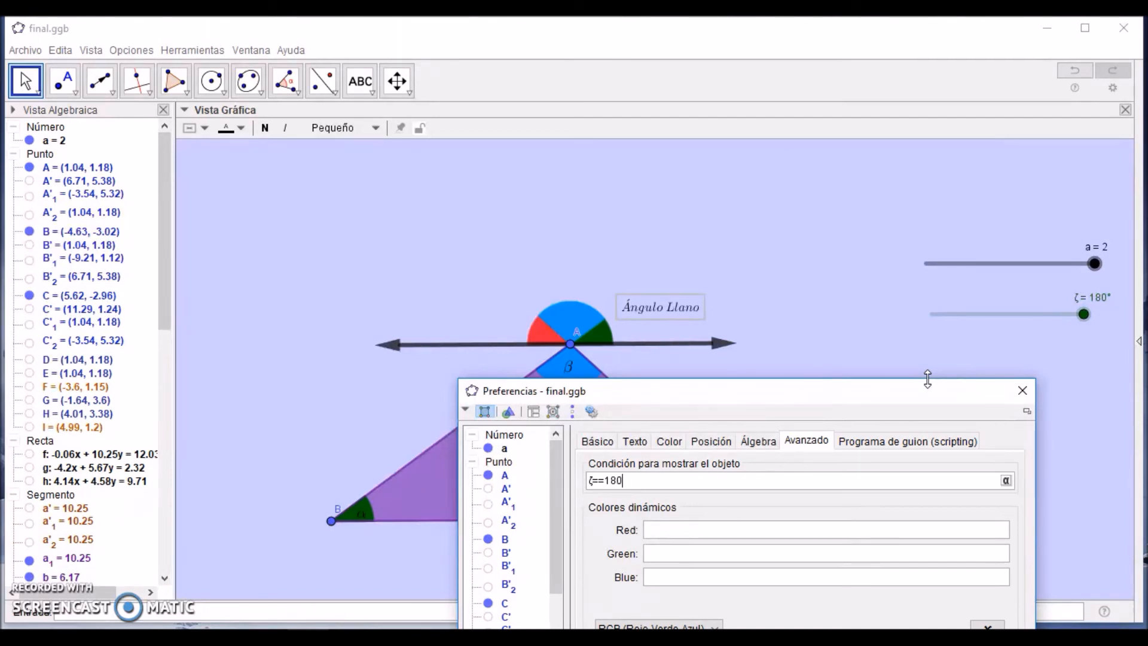
{"action": "left_click", "coordinate": [1023, 391]}
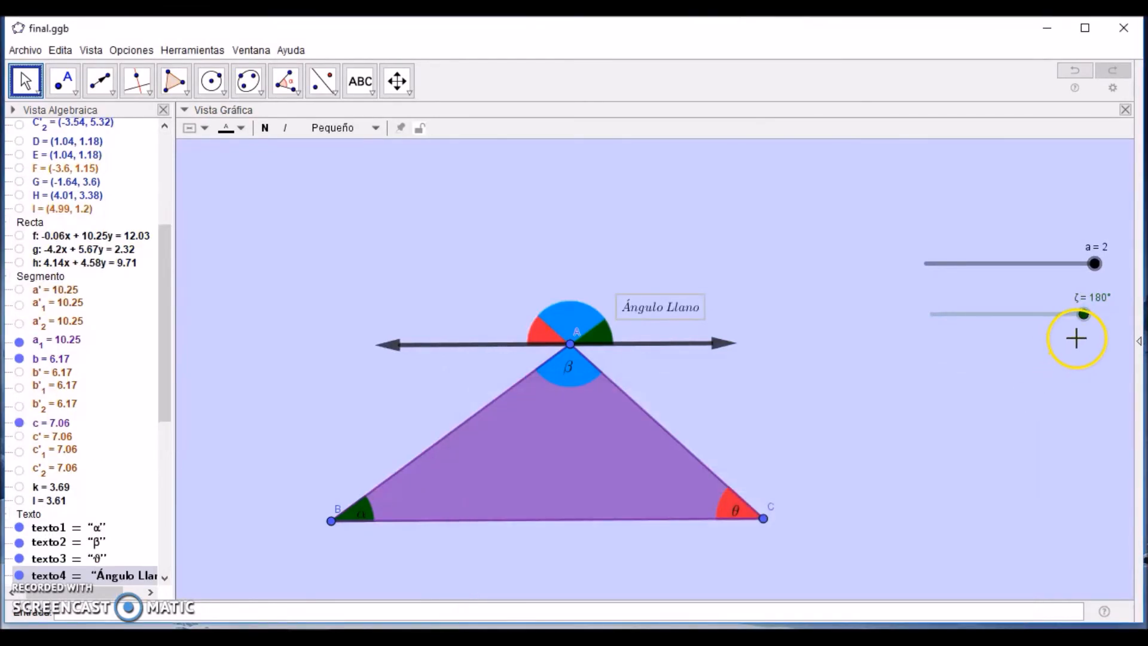
{"action": "left_click_drag", "start_coordinate": [1084, 315], "coordinate": [897, 359]}
Step: Add the title text "Suma de Ángulos Internos" in the empty area above the triangle and set its size to Grande
{"action": "left_click", "coordinate": [356, 78]}
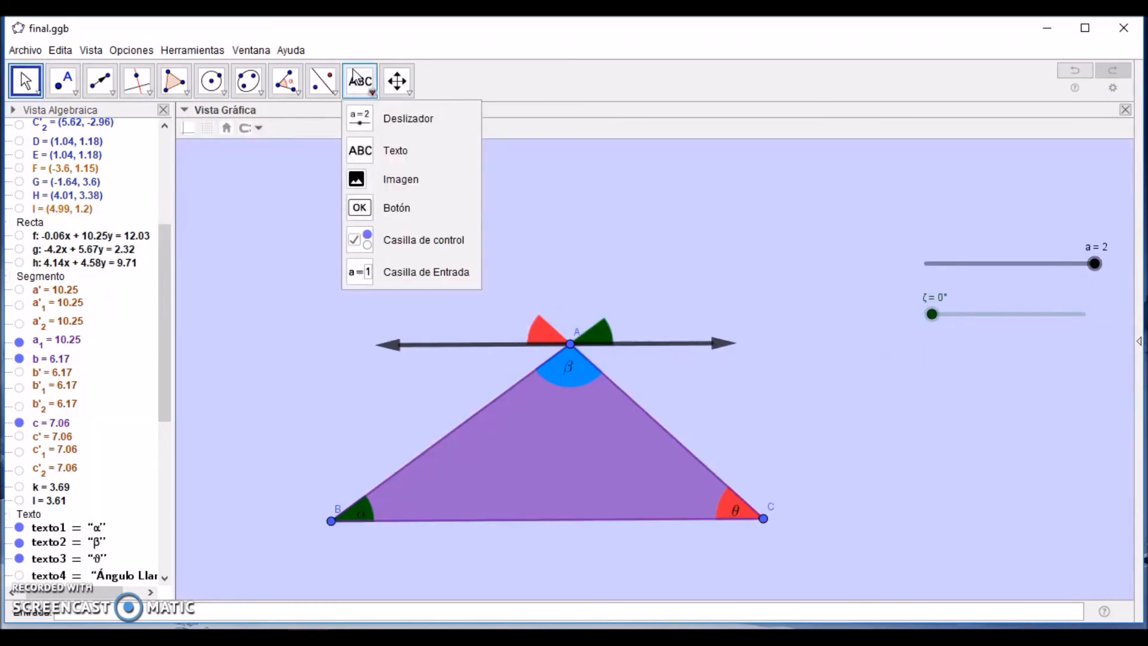
{"action": "left_click", "coordinate": [359, 149]}
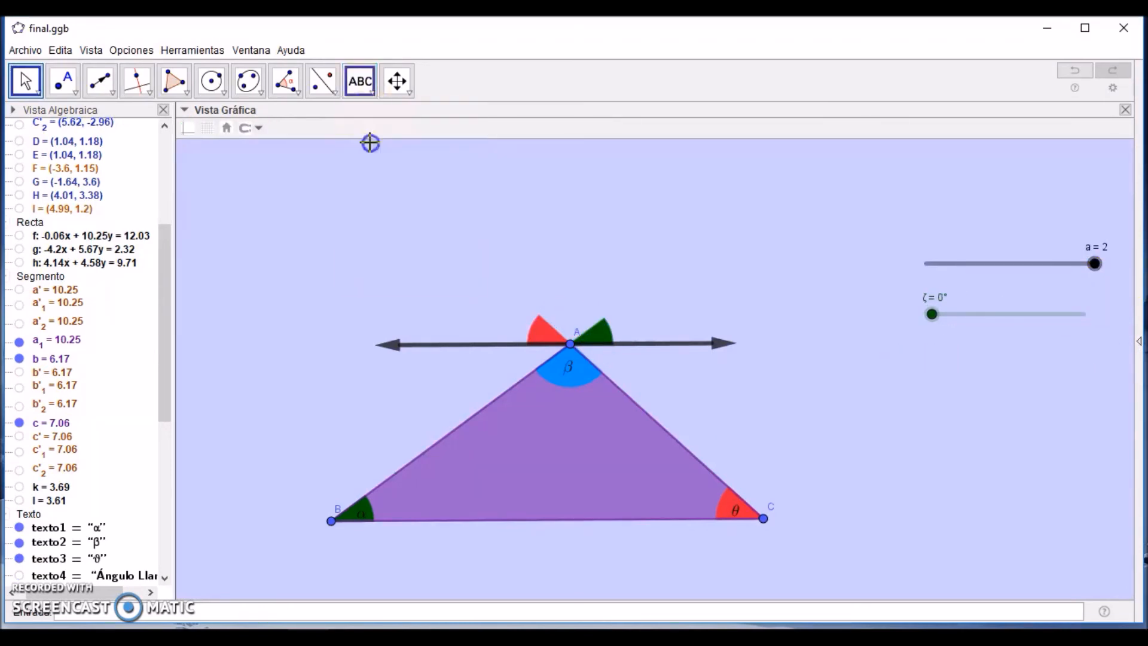
{"action": "left_click", "coordinate": [305, 188]}
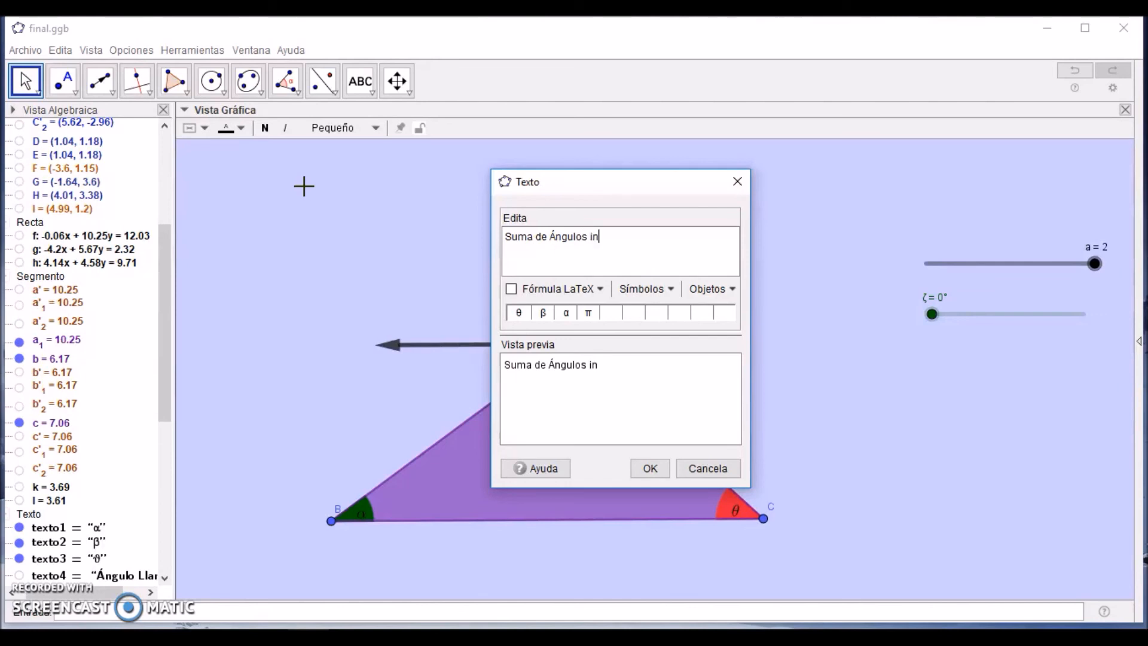
{"action": "left_click", "coordinate": [650, 469]}
{"action": "left_click_drag", "start_coordinate": [375, 196], "coordinate": [335, 183]}
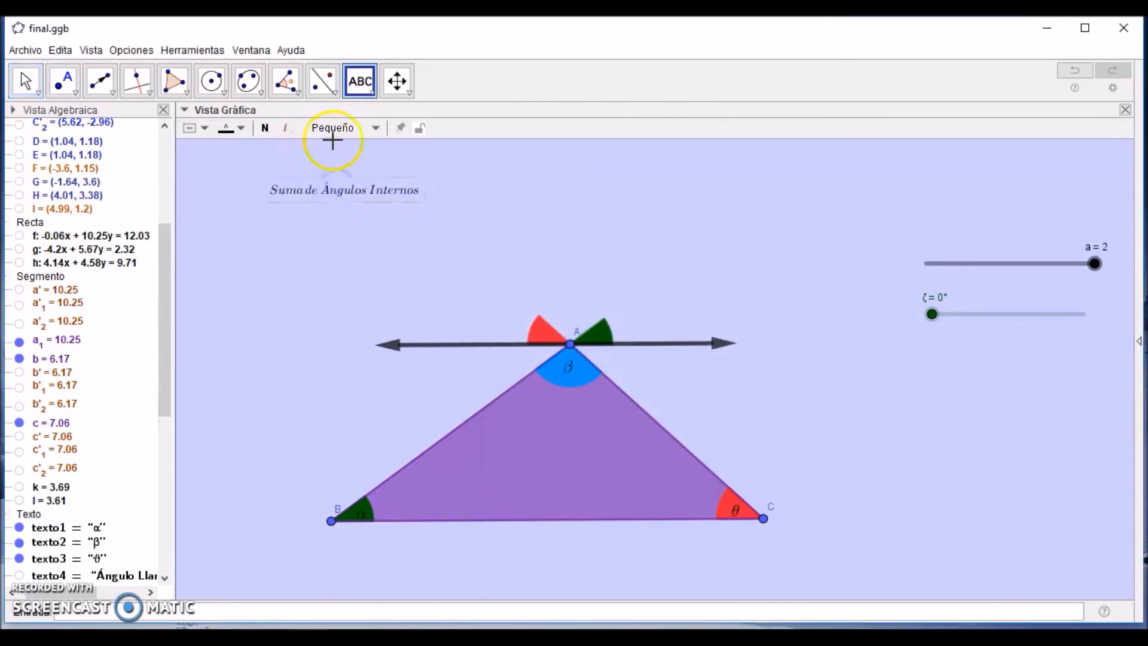
{"action": "left_click", "coordinate": [372, 129]}
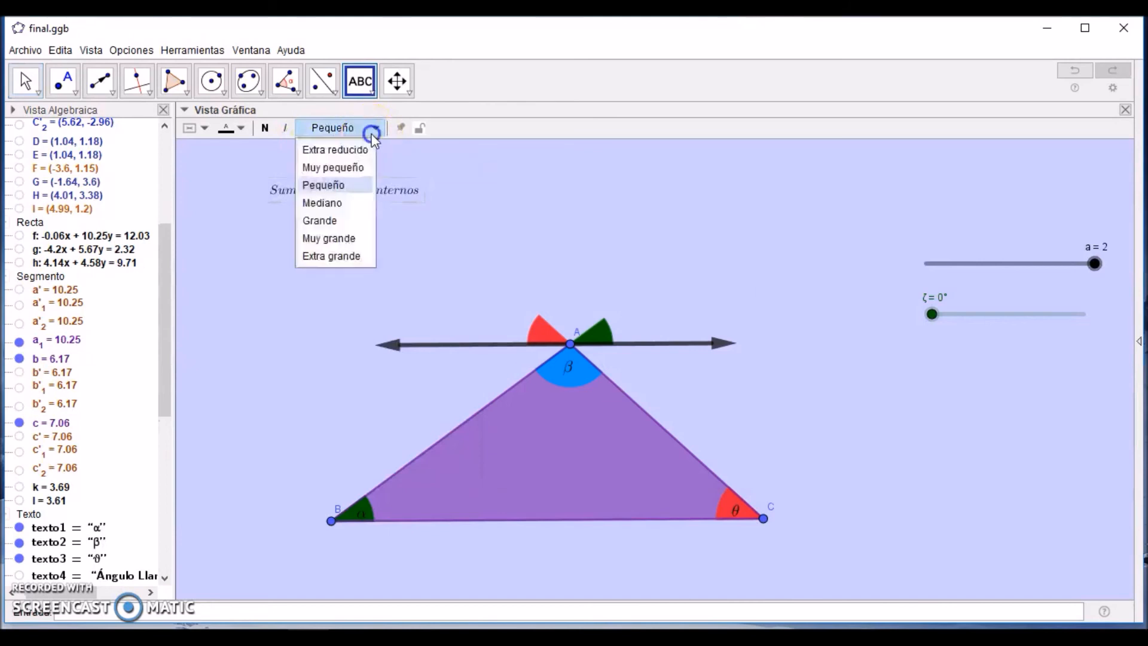
{"action": "left_click", "coordinate": [338, 221]}
{"action": "key", "text": "Escape"}
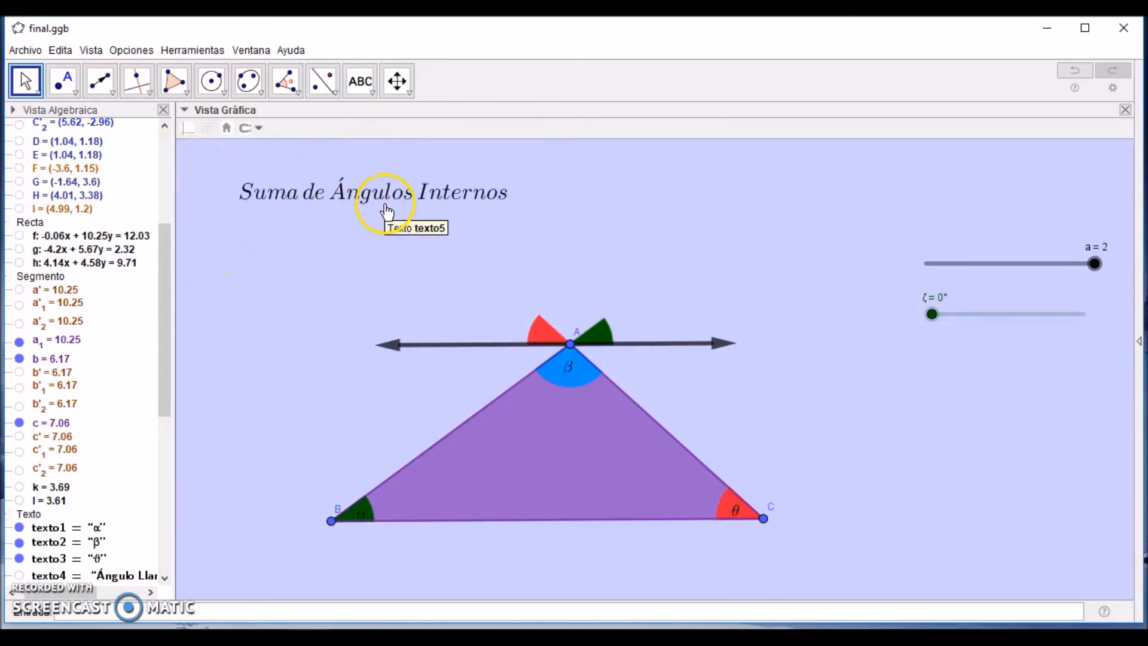
Step: Make the title "Suma de Ángulos Internos" a fixed object (Objeto fijo) and shift the triangle slightly beneath it
{"action": "left_click", "coordinate": [559, 457]}
{"action": "left_click_drag", "start_coordinate": [559, 458], "coordinate": [558, 453]}
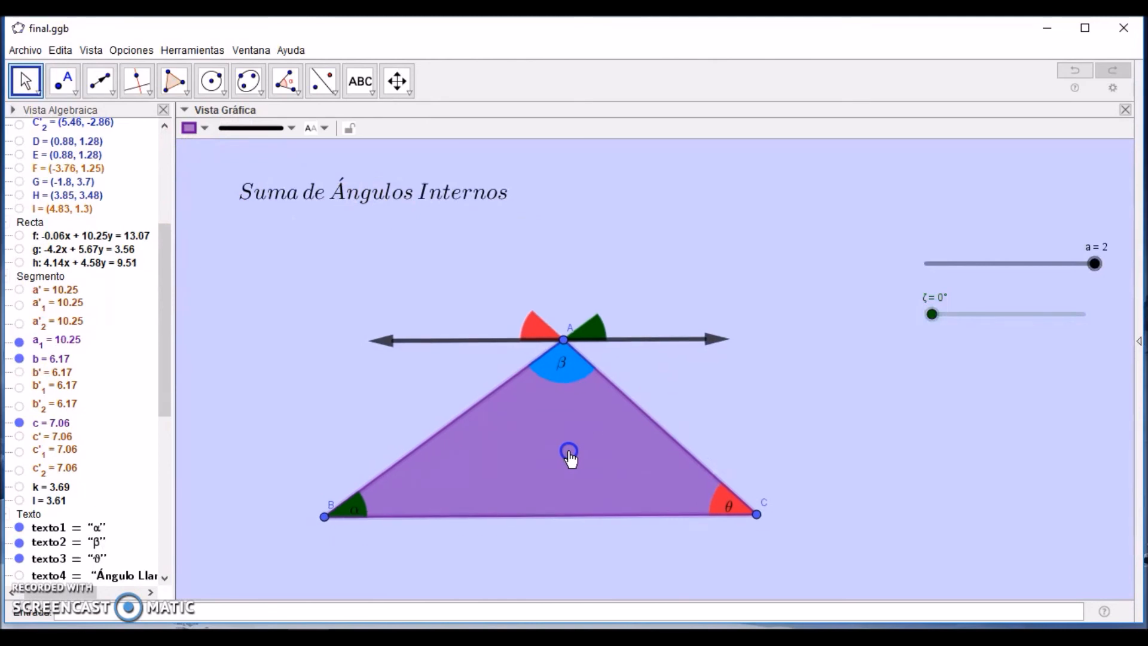
{"action": "left_click", "coordinate": [463, 181]}
{"action": "right_click", "coordinate": [456, 189]}
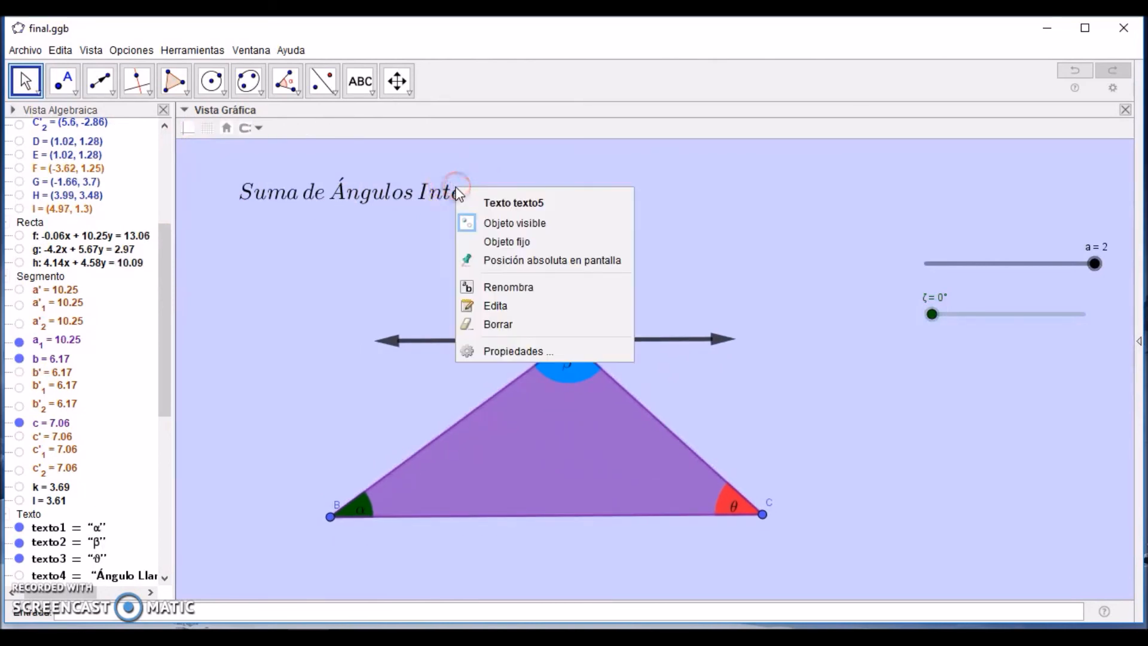
{"action": "left_click", "coordinate": [489, 242]}
{"action": "left_click", "coordinate": [469, 203]}
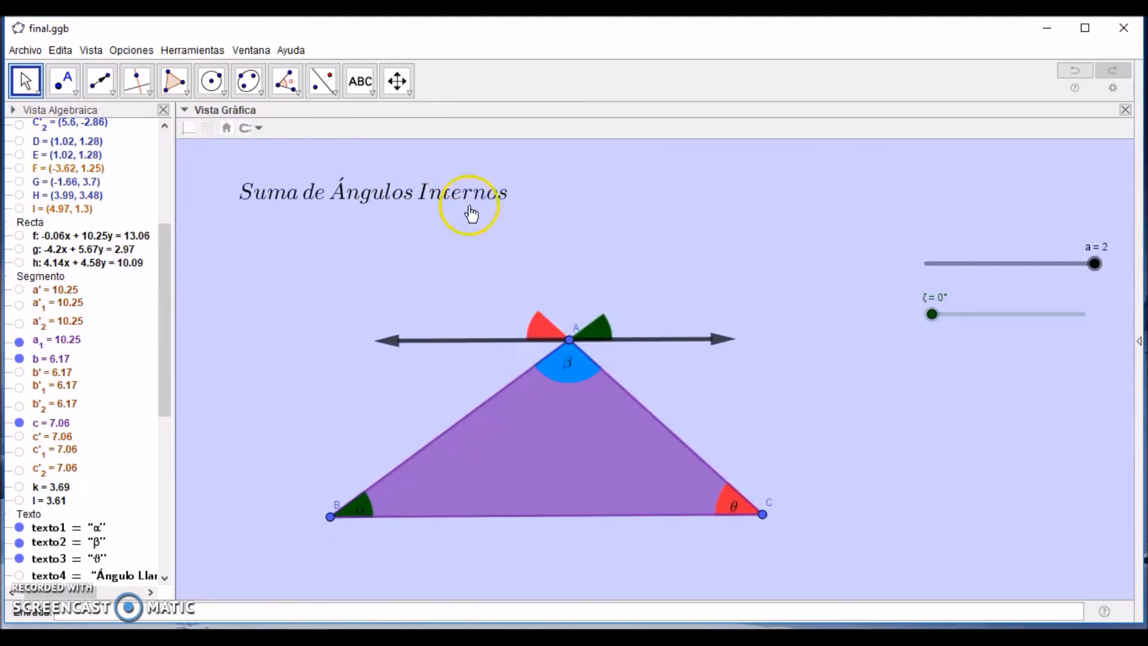
{"action": "left_click", "coordinate": [489, 217]}
{"action": "mouse_move", "coordinate": [520, 415]}
{"action": "left_mouse_down"}
{"action": "mouse_move", "coordinate": [533, 425]}
{"action": "mouse_move", "coordinate": [526, 407]}
{"action": "left_mouse_up"}
Step: Replay the finished animation by returning slider a to 0, moving it to 2, and moving slider ζ to 180°
{"action": "left_click_drag", "start_coordinate": [1098, 266], "coordinate": [915, 256]}
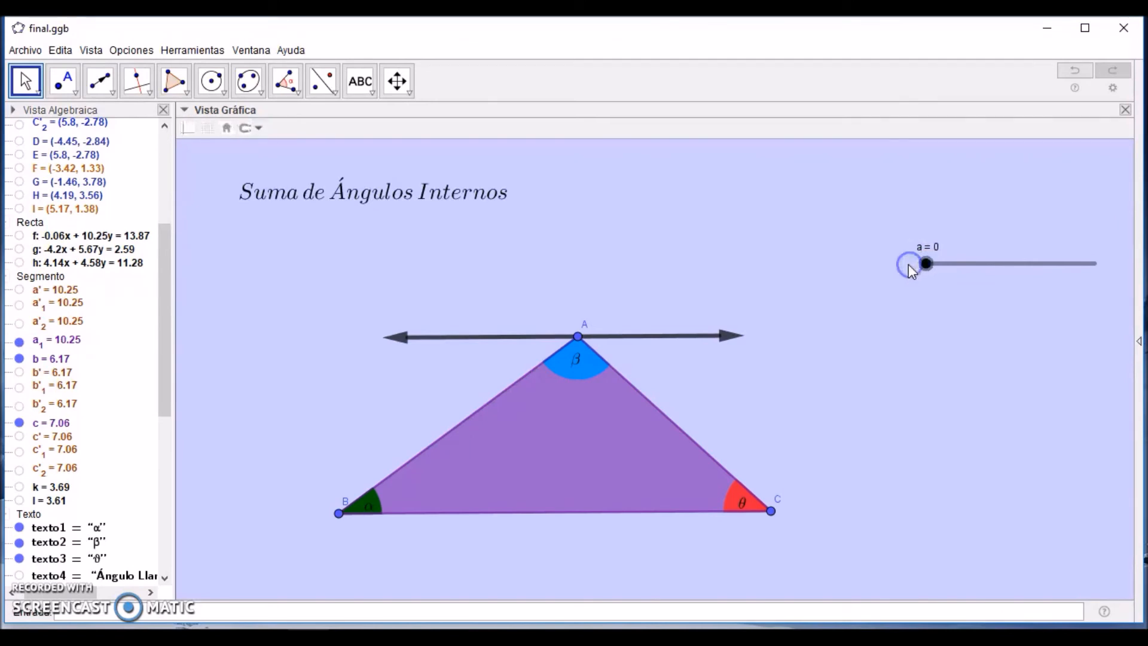
{"action": "left_click", "coordinate": [925, 268]}
{"action": "left_click_drag", "start_coordinate": [946, 272], "coordinate": [1107, 277]}
{"action": "left_click", "coordinate": [1115, 274]}
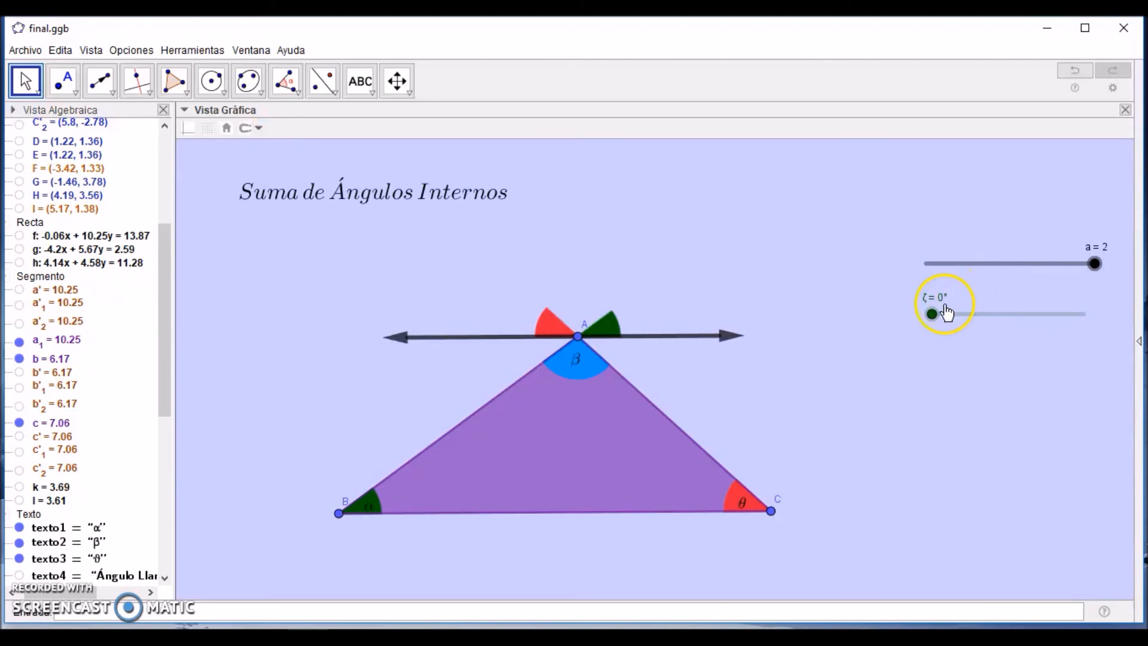
{"action": "left_click_drag", "start_coordinate": [935, 316], "coordinate": [1102, 315]}
{"action": "left_click", "coordinate": [1103, 315]}
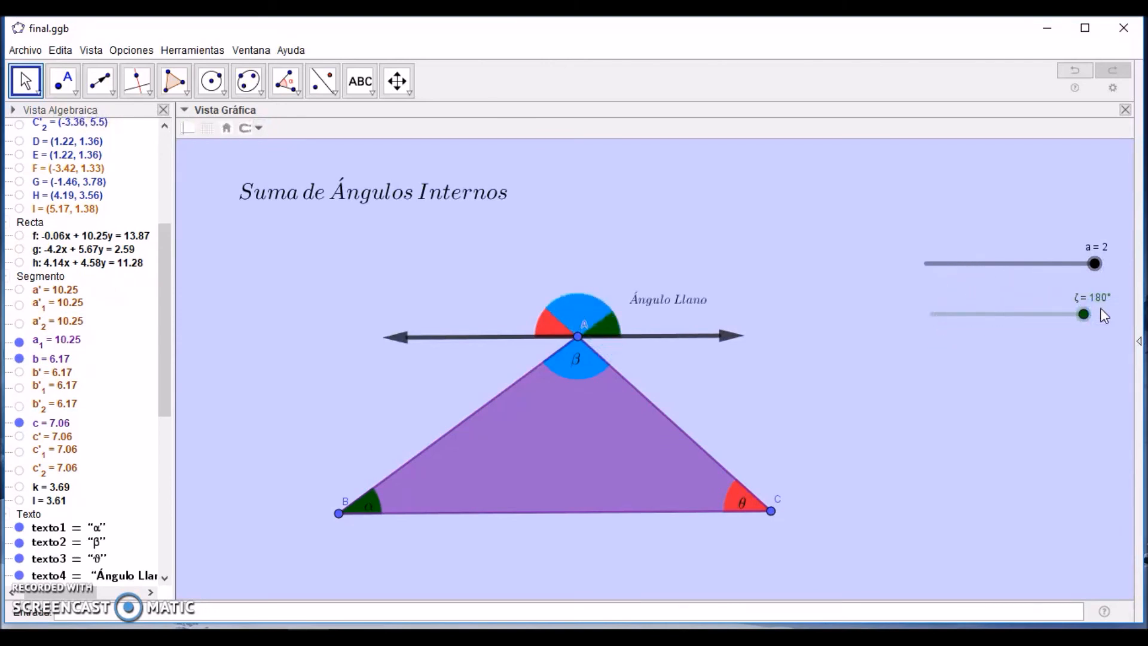